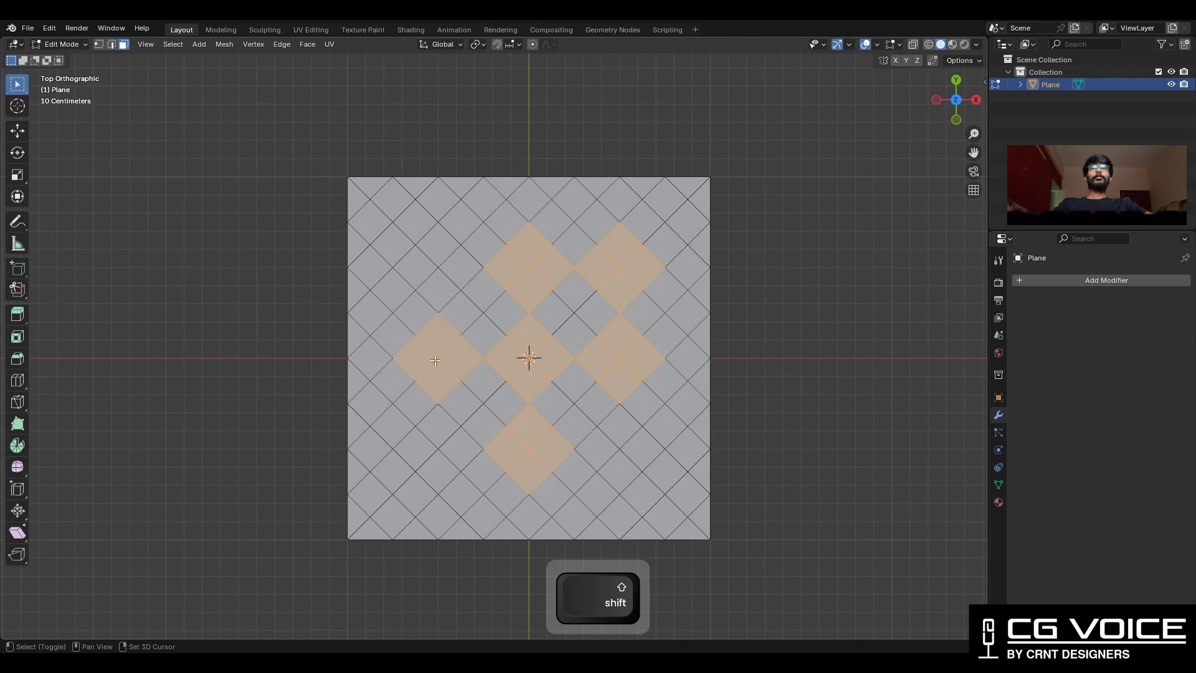
Complete the selection of the 3 × 3 grid of diamonds on the plane and inset their faces
{"action": "left_click_drag", "start_coordinate": [425, 470], "coordinate": [427, 467], "text": "shift"}
{"action": "left_click", "coordinate": [620, 449], "text": "shift"}
{"action": "key", "text": "i"}
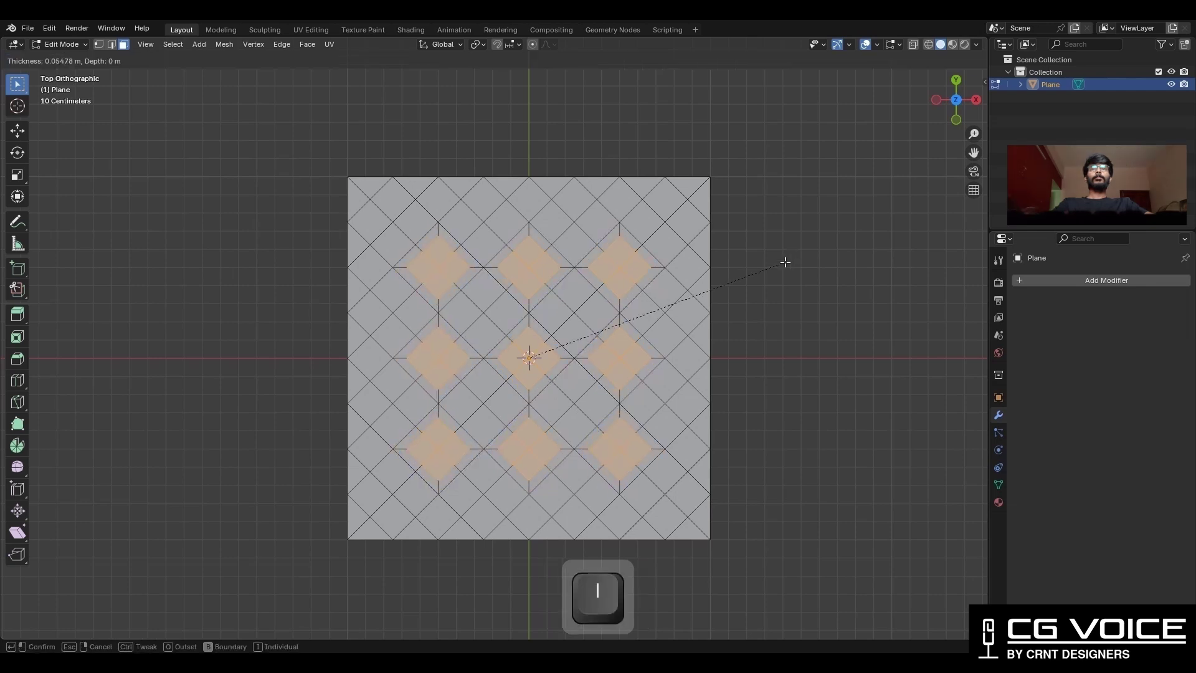
{"action": "left_click", "coordinate": [492, 288]}
Delete the faces of the two diamonds along the plane's left edge
{"action": "left_click", "coordinate": [393, 315]}
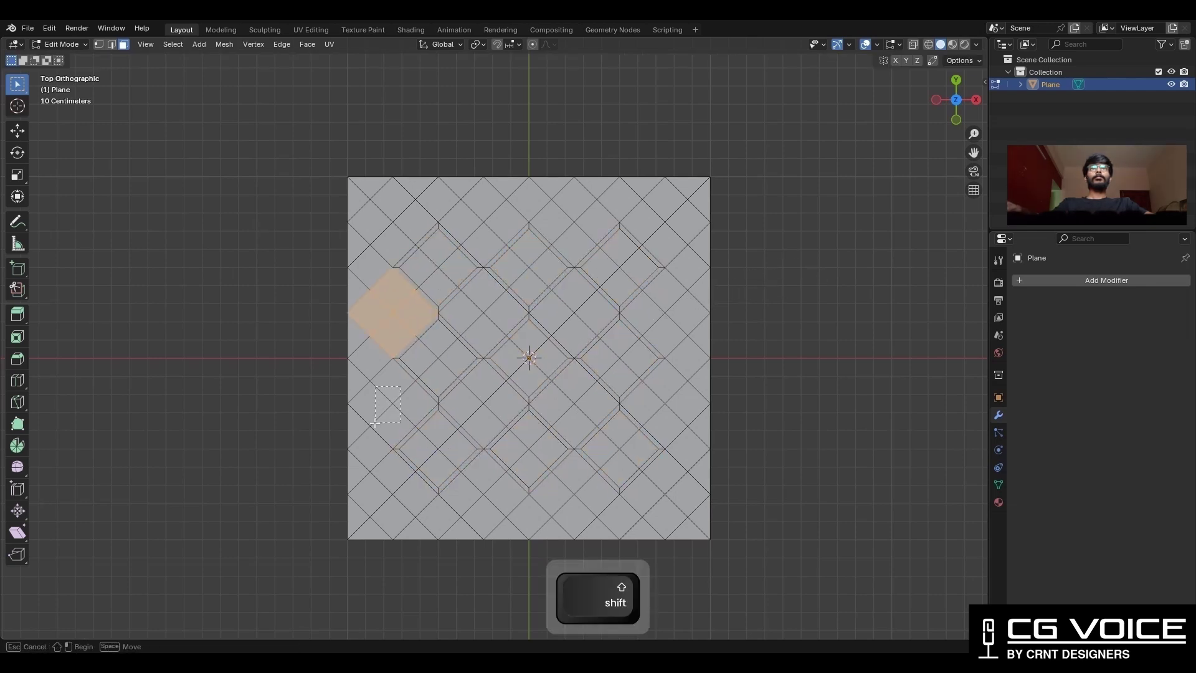
{"action": "left_click", "coordinate": [393, 405], "text": "shift"}
{"action": "key", "text": "x"}
{"action": "left_click", "coordinate": [562, 328]}
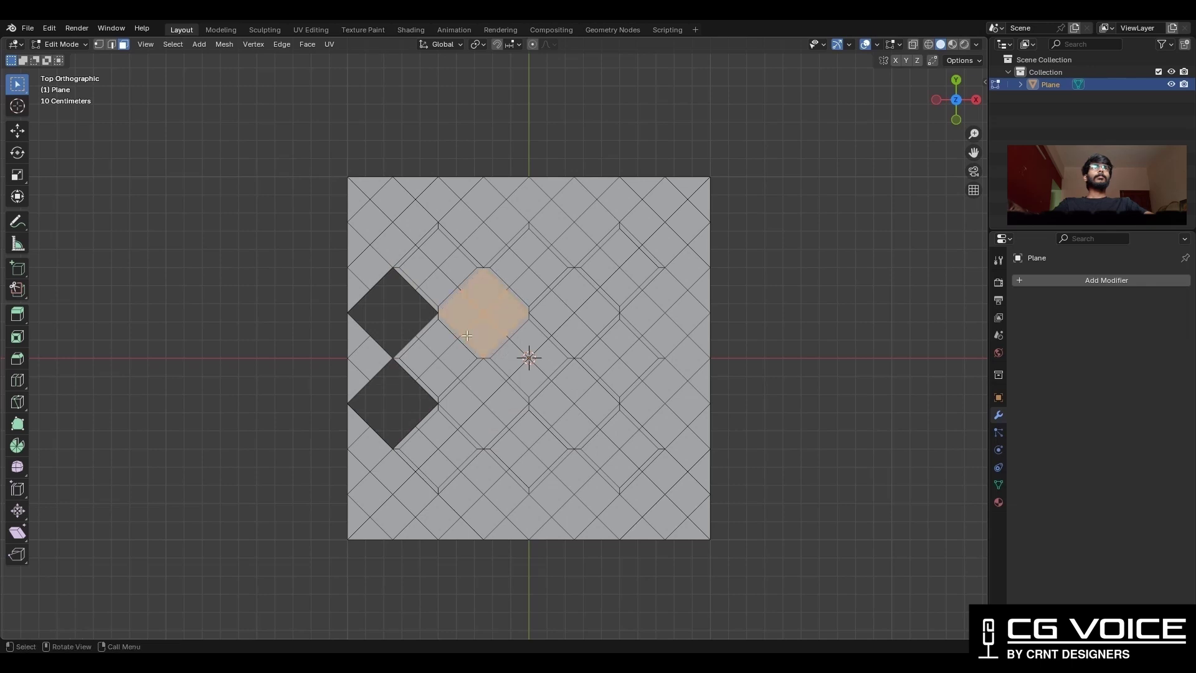
Inset the four diamonds that sit between the tiles of the central grid
{"action": "left_click", "coordinate": [484, 404], "text": "shift"}
{"action": "key", "text": "i"}
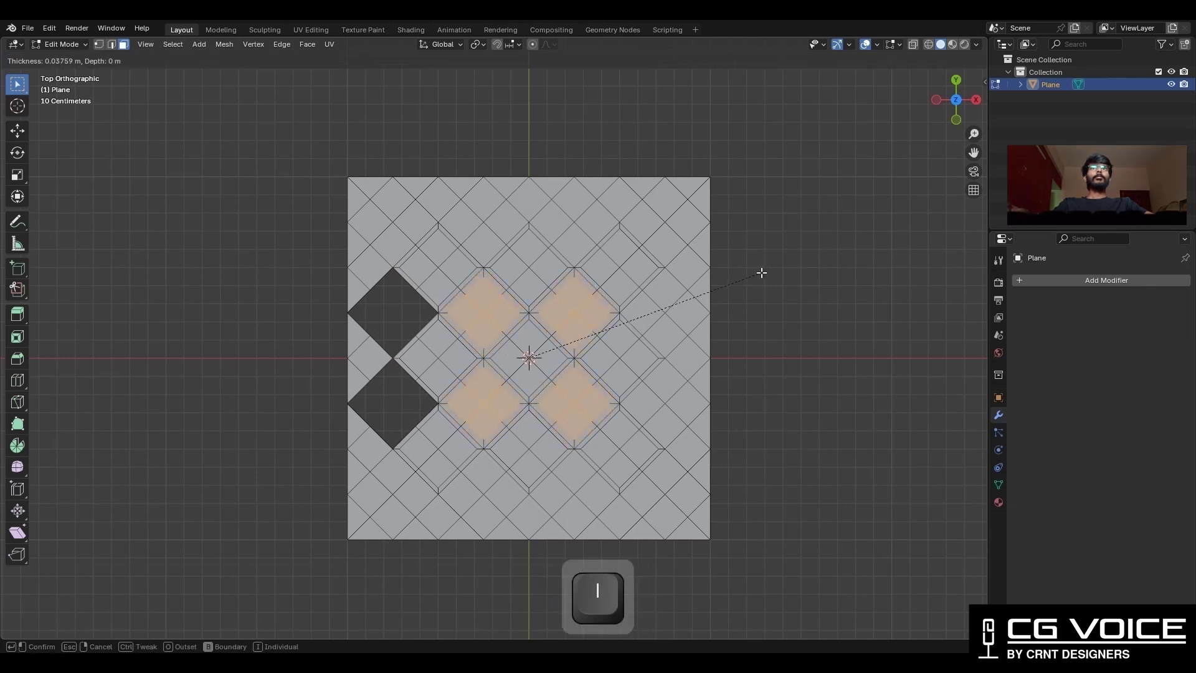
{"action": "left_click", "coordinate": [761, 270]}
Symmetrize the whole mesh from its left half onto its right half
{"action": "key", "text": "a"}
{"action": "left_click", "coordinate": [224, 44]}
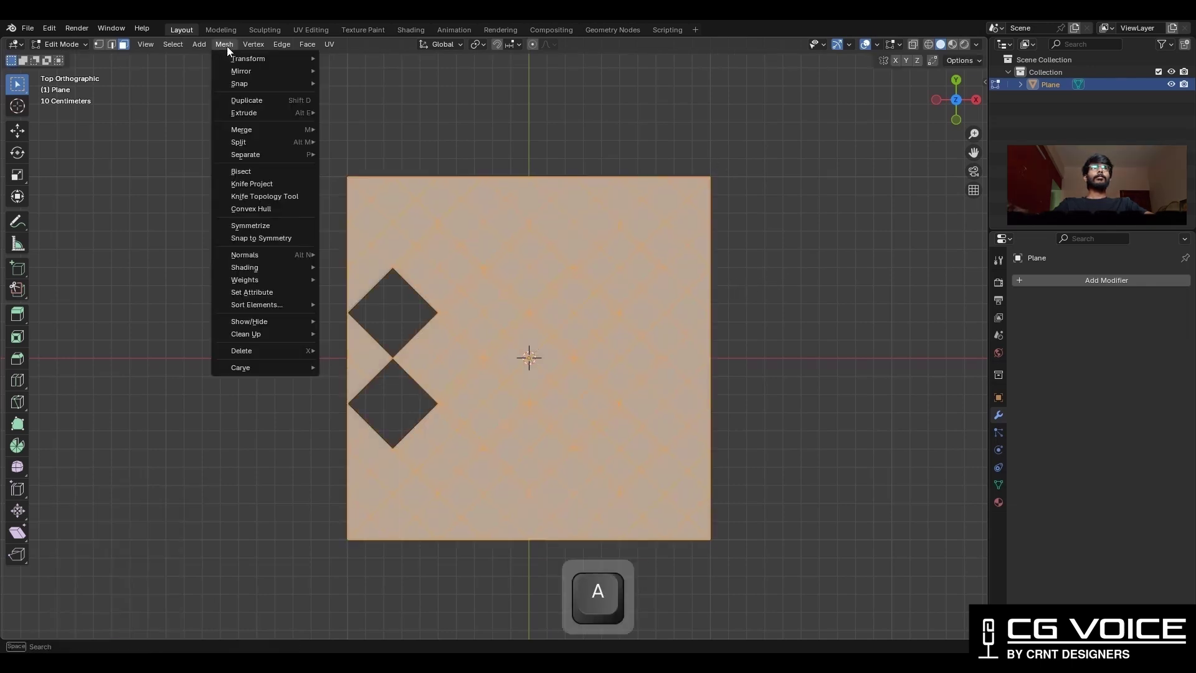
{"action": "left_click", "coordinate": [250, 226]}
Delete the border faces surrounding the inset diamond pattern on all sides
{"action": "left_click", "coordinate": [692, 454]}
{"action": "left_click_drag", "start_coordinate": [718, 511], "coordinate": [274, 564]}
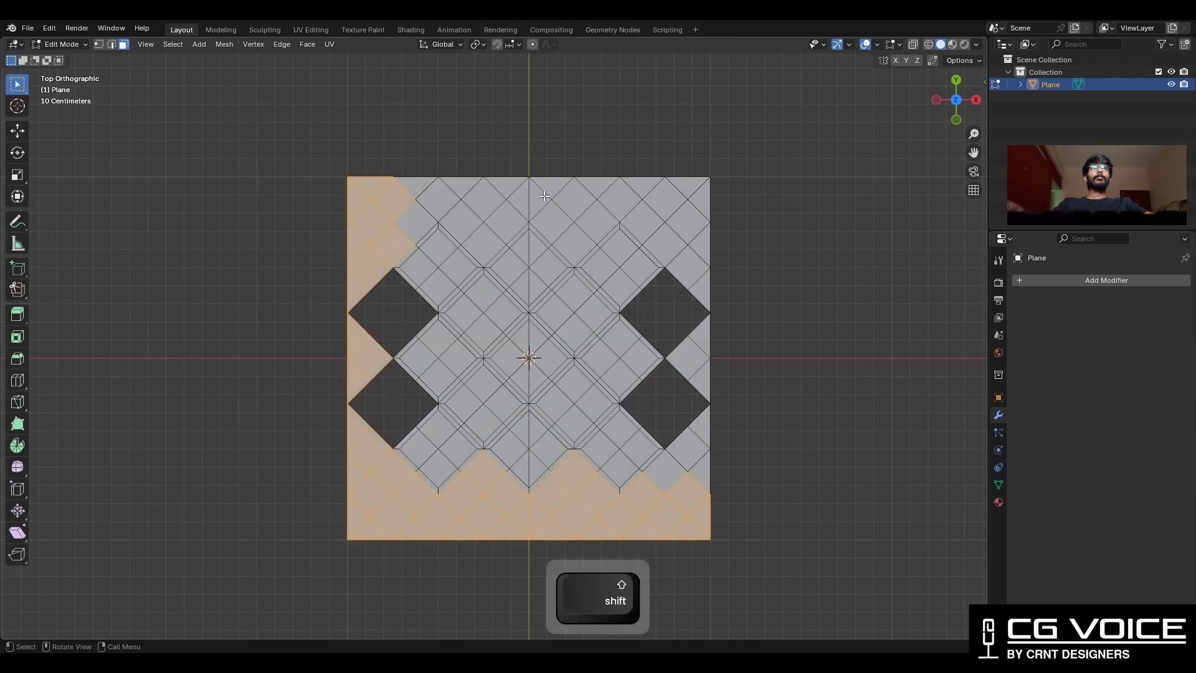
{"action": "left_click_drag", "start_coordinate": [523, 225], "coordinate": [379, 166], "text": "shift"}
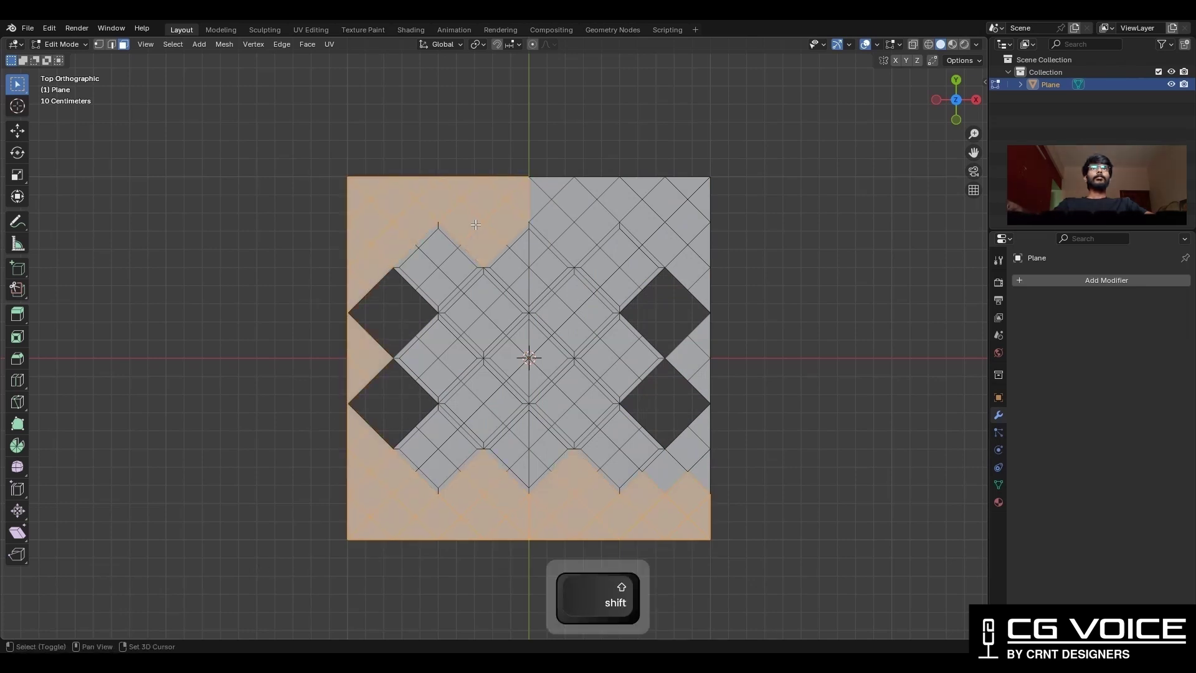
{"action": "key", "text": "x"}
{"action": "left_click", "coordinate": [832, 352]}
Knife-cut a vertical line through the left column of diamonds and a horizontal line across the top row
{"action": "key", "text": "k"}
{"action": "left_click", "coordinate": [438, 222]}
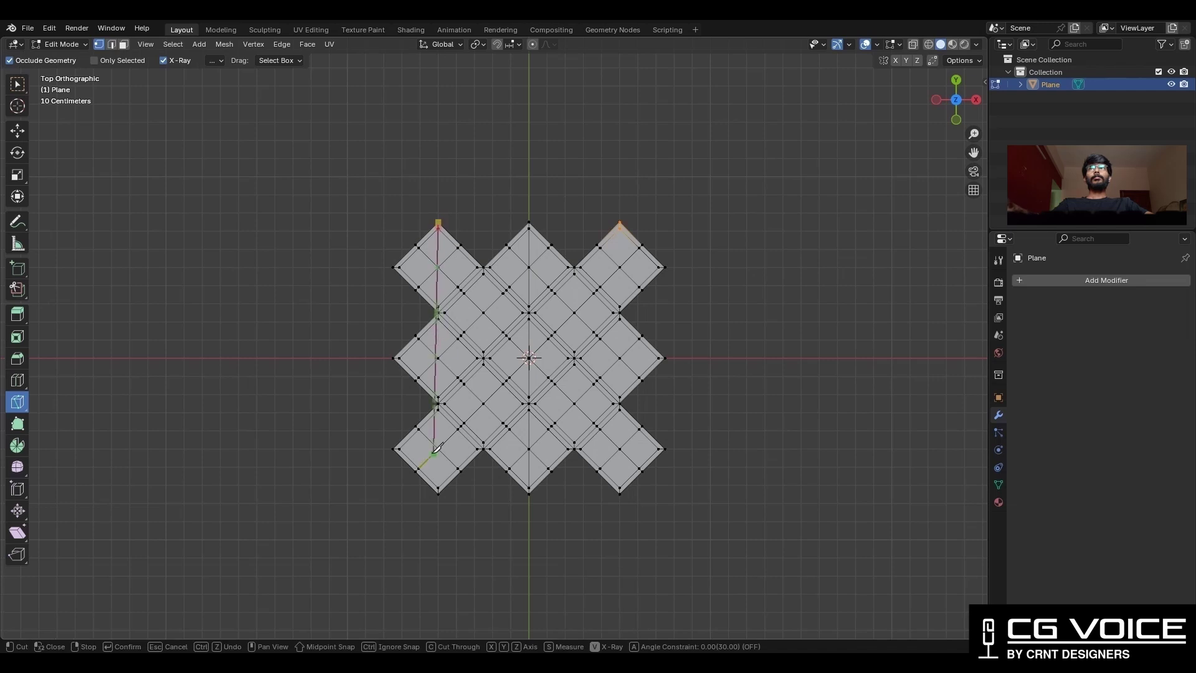
{"action": "left_click", "coordinate": [439, 494]}
{"action": "key", "text": "space"}
{"action": "scroll", "coordinate": [492, 349], "scroll_direction": "up", "scroll_amount": 2}
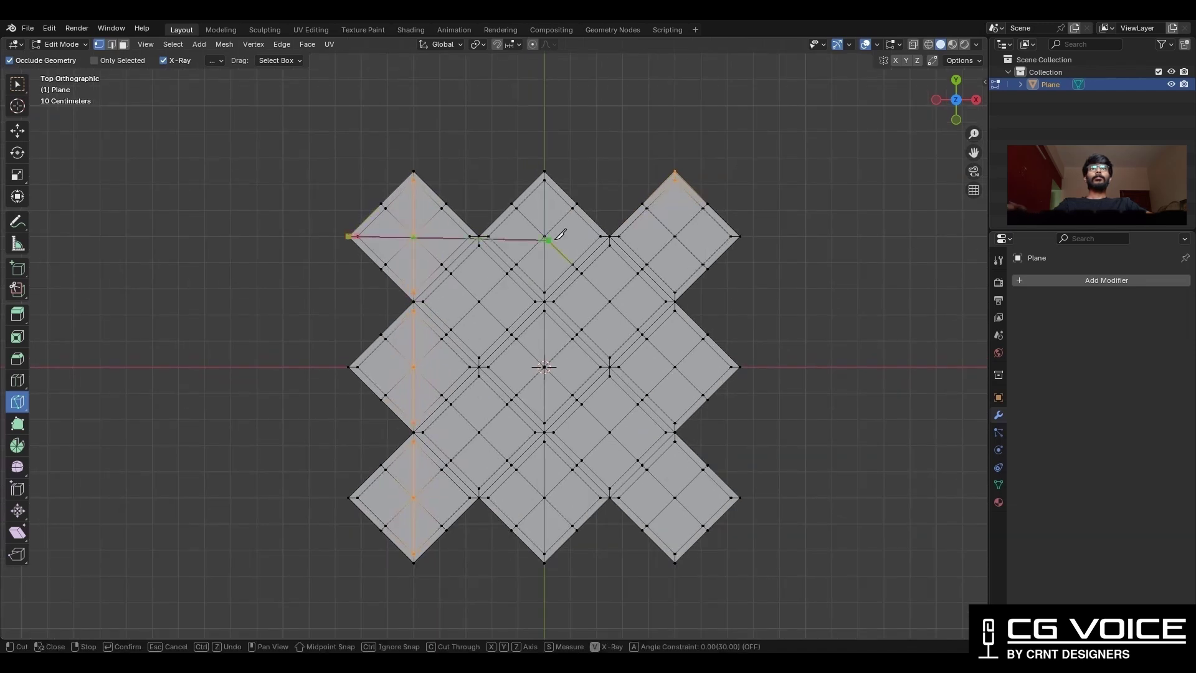
{"action": "key", "text": "space"}
{"action": "middle_click_drag", "start_coordinate": [542, 374], "coordinate": [539, 338], "text": "shift"}
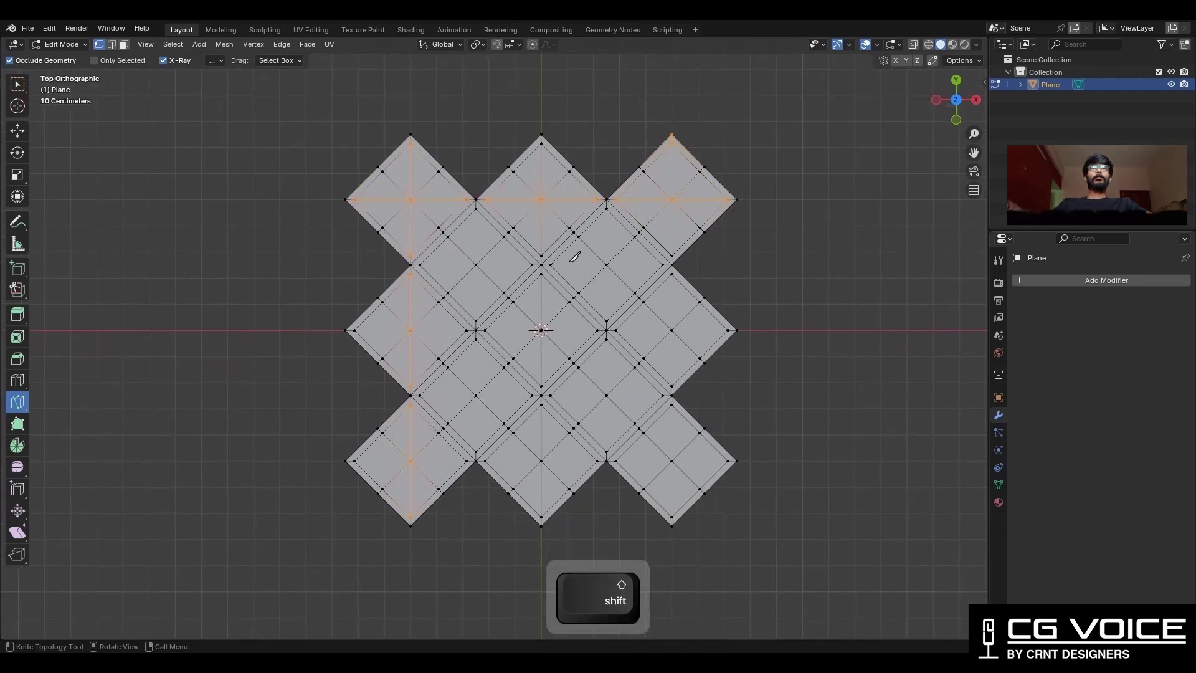
Symmetrize the whole mesh from left to right, and symmetrize it again with the direction +Y to -Y
{"action": "key", "text": "a"}
{"action": "left_click", "coordinate": [224, 44]}
{"action": "left_click", "coordinate": [256, 225]}
{"action": "key", "text": "a"}
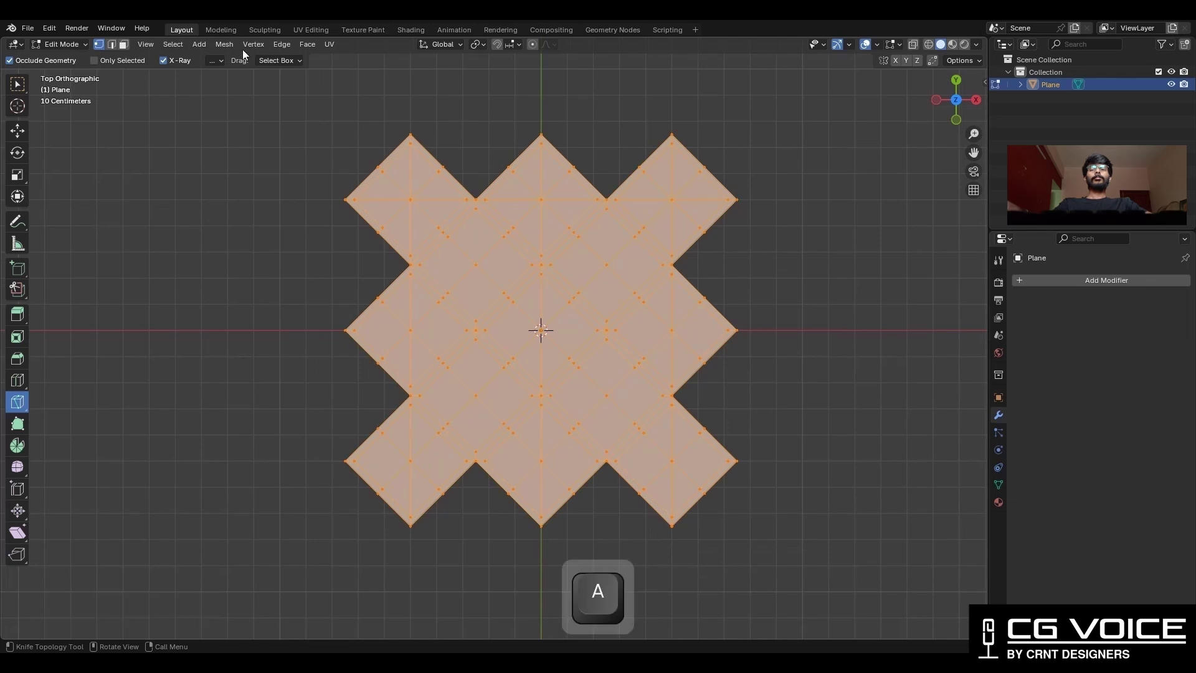
{"action": "left_click", "coordinate": [225, 44]}
{"action": "left_click", "coordinate": [252, 225]}
{"action": "left_click", "coordinate": [183, 611]}
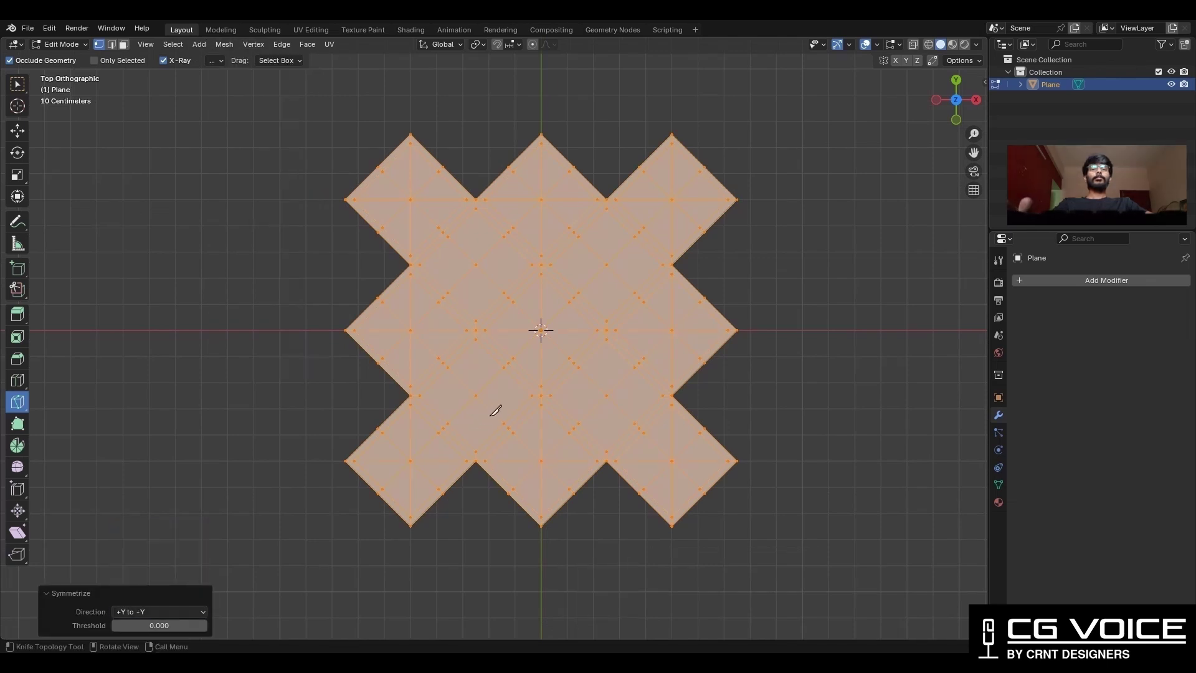
Delete the protruding triangular faces on all four sides so that a square tile remains
{"action": "key", "text": "w"}
{"action": "left_click", "coordinate": [777, 454]}
{"action": "key", "text": "3"}
{"action": "mouse_move", "coordinate": [788, 102]}
{"action": "left_mouse_down"}
{"action": "mouse_move", "coordinate": [716, 329]}
{"action": "mouse_move", "coordinate": [683, 515]}
{"action": "left_mouse_up"}
{"action": "left_click_drag", "start_coordinate": [776, 476], "coordinate": [269, 565], "text": "shift"}
{"action": "left_click_drag", "start_coordinate": [402, 119], "coordinate": [334, 462], "text": "shift"}
{"action": "left_click_drag", "start_coordinate": [358, 127], "coordinate": [736, 199], "text": "shift"}
{"action": "key", "text": "x"}
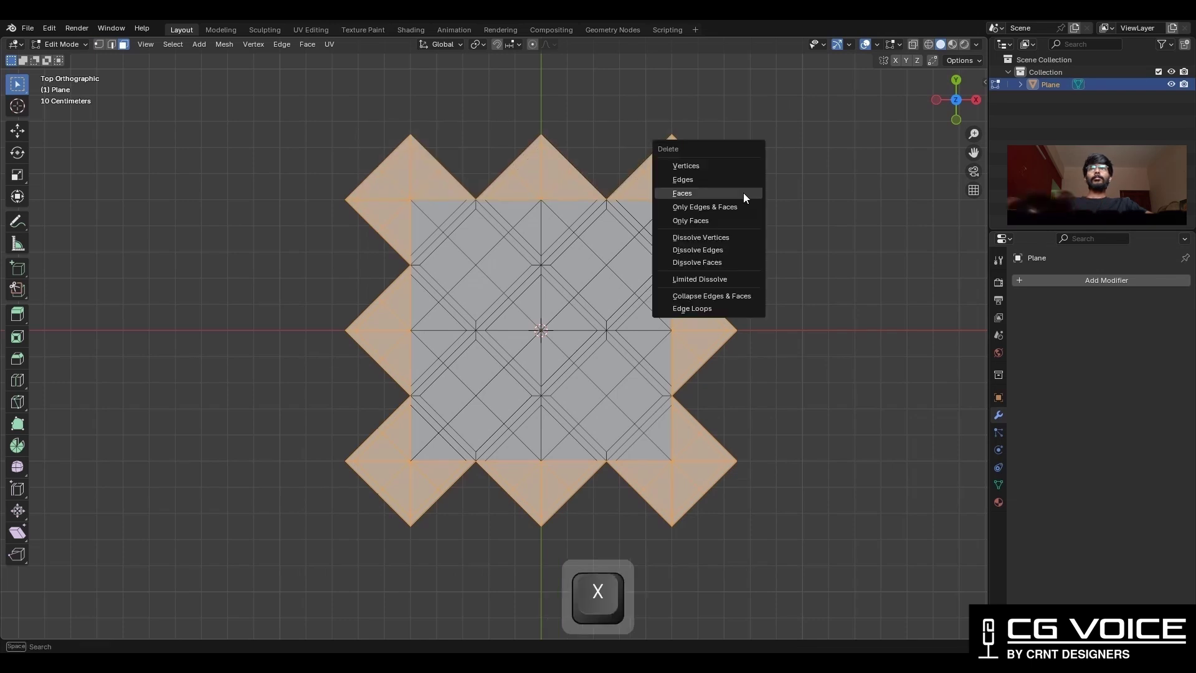
{"action": "left_click", "coordinate": [744, 194]}
Knife-cut a vertical line through the centres of the left column of diamonds in the square tile
{"action": "scroll", "coordinate": [510, 304], "scroll_direction": "up", "scroll_amount": 1}
{"action": "key", "text": "2"}
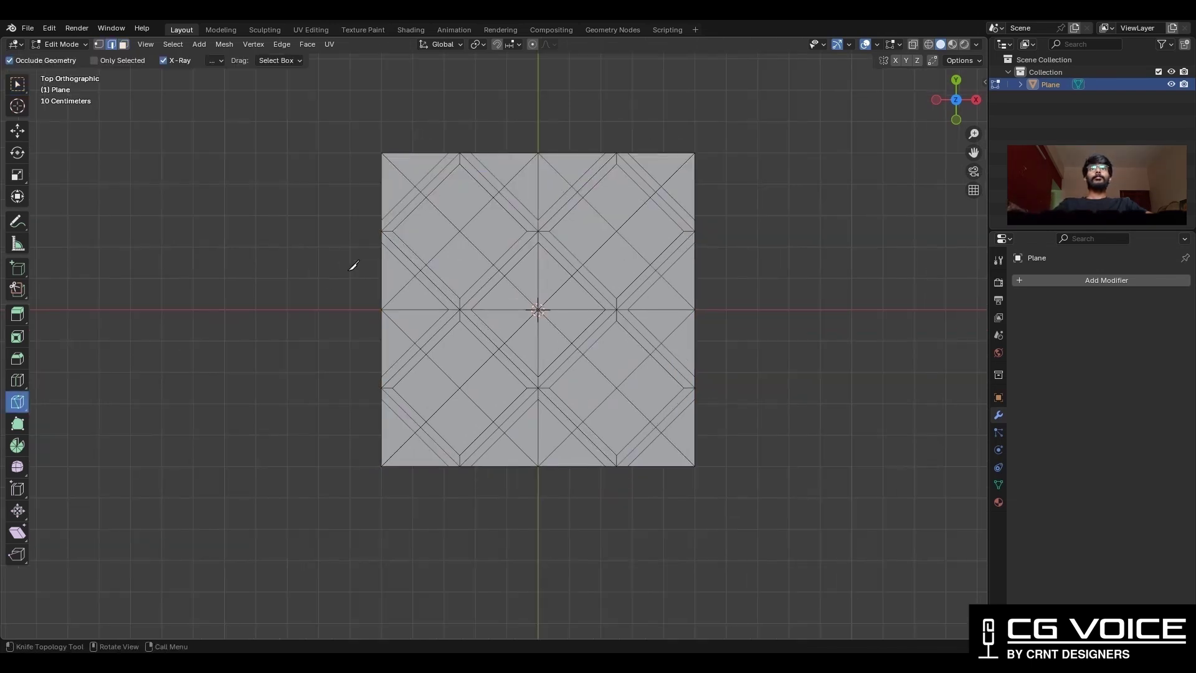
{"action": "left_click", "coordinate": [485, 471]}
{"action": "key", "text": "space"}
Knife-cut two horizontal lines across the square tile through the centres of the upper and lower diamond rows
{"action": "left_click", "coordinate": [383, 231]}
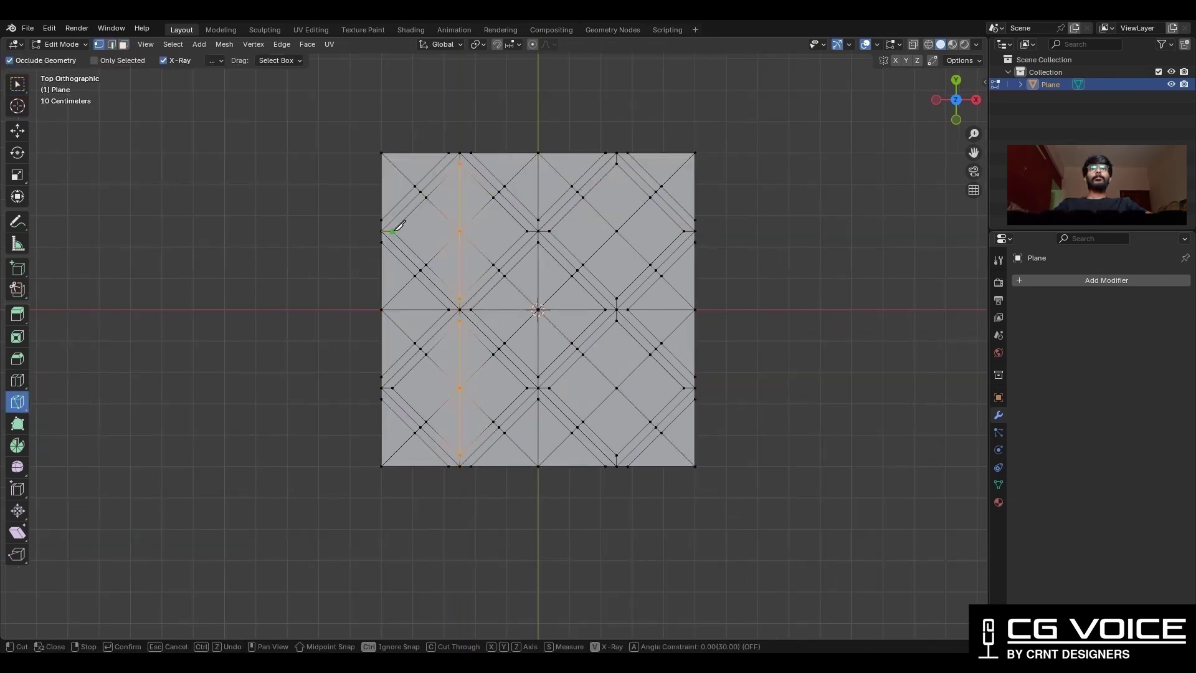
{"action": "key", "text": "x"}
{"action": "left_click", "coordinate": [820, 228]}
{"action": "key", "text": "space"}
{"action": "left_click", "coordinate": [382, 388]}
{"action": "key", "text": "x"}
{"action": "left_click", "coordinate": [857, 390]}
{"action": "key", "text": "space"}
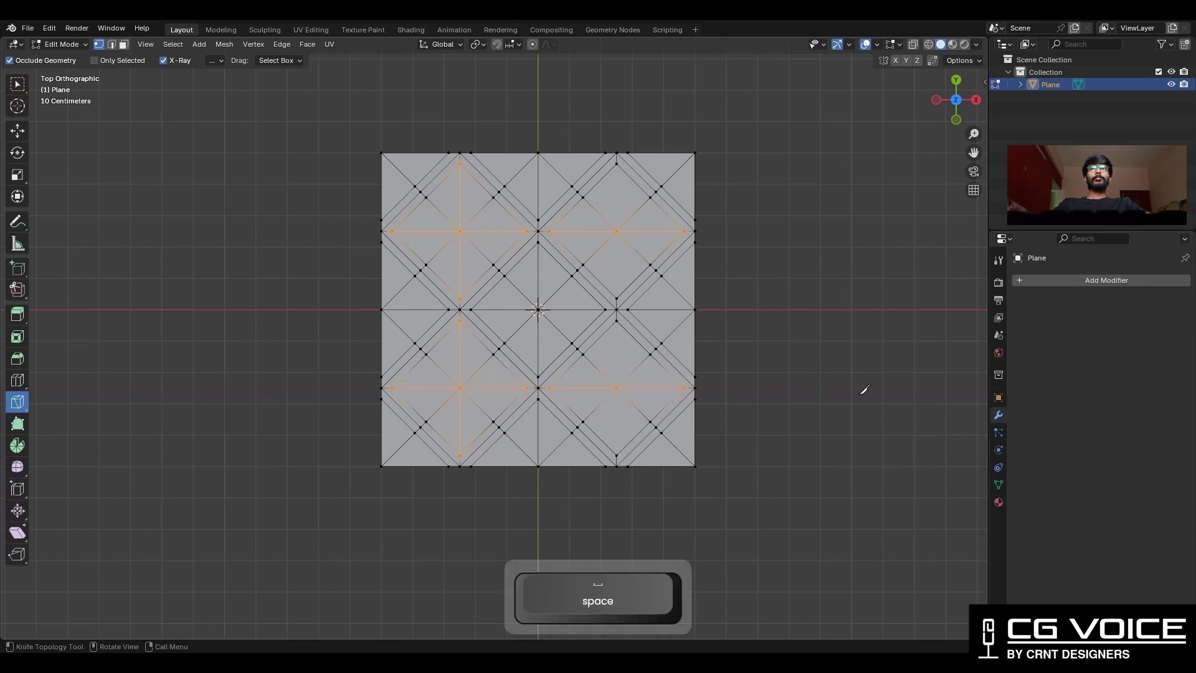
{"action": "key", "text": "w"}
{"action": "left_click", "coordinate": [793, 316]}
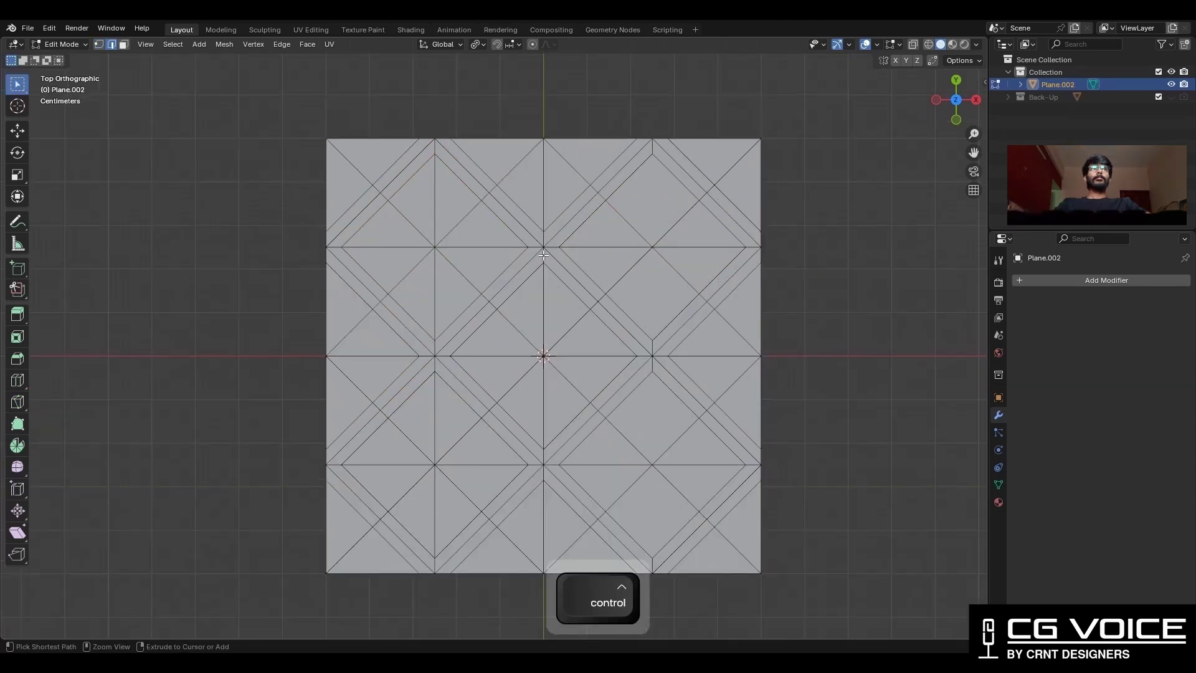
Add centred loop cuts along the inset strips that outline the diamonds
{"action": "key", "text": "ctrl+r"}
{"action": "left_click", "coordinate": [544, 256]}
{"action": "right_click", "coordinate": [544, 255]}
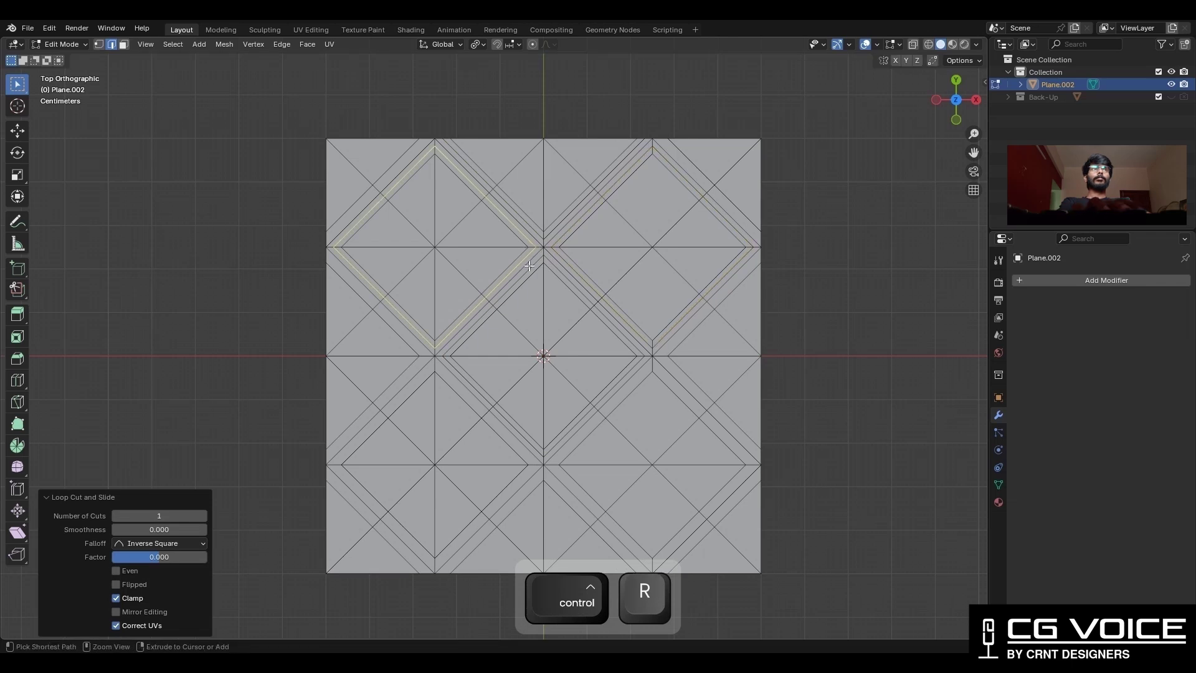
{"action": "key", "text": "ctrl+r"}
{"action": "left_click", "coordinate": [661, 354]}
{"action": "right_click", "coordinate": [661, 353]}
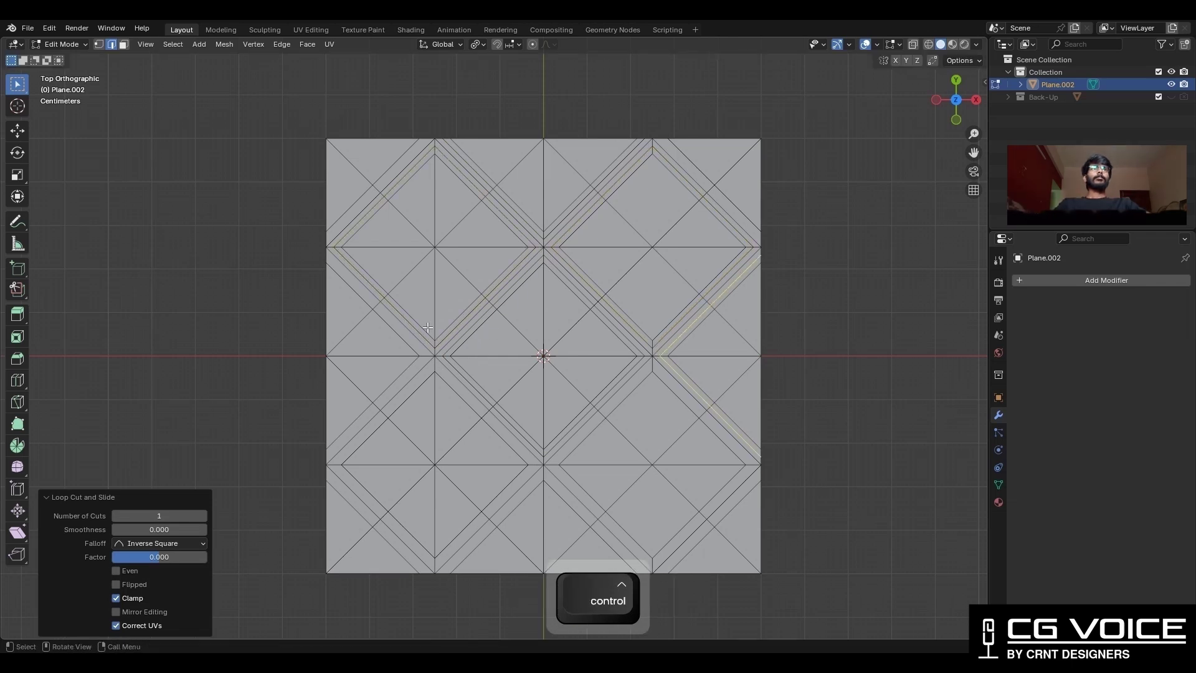
Select the centre loops of the diamond outlines and sink them with Shrink/Fatten by -0.02 m, with even offset
{"action": "left_click", "coordinate": [469, 331], "text": "alt+shift"}
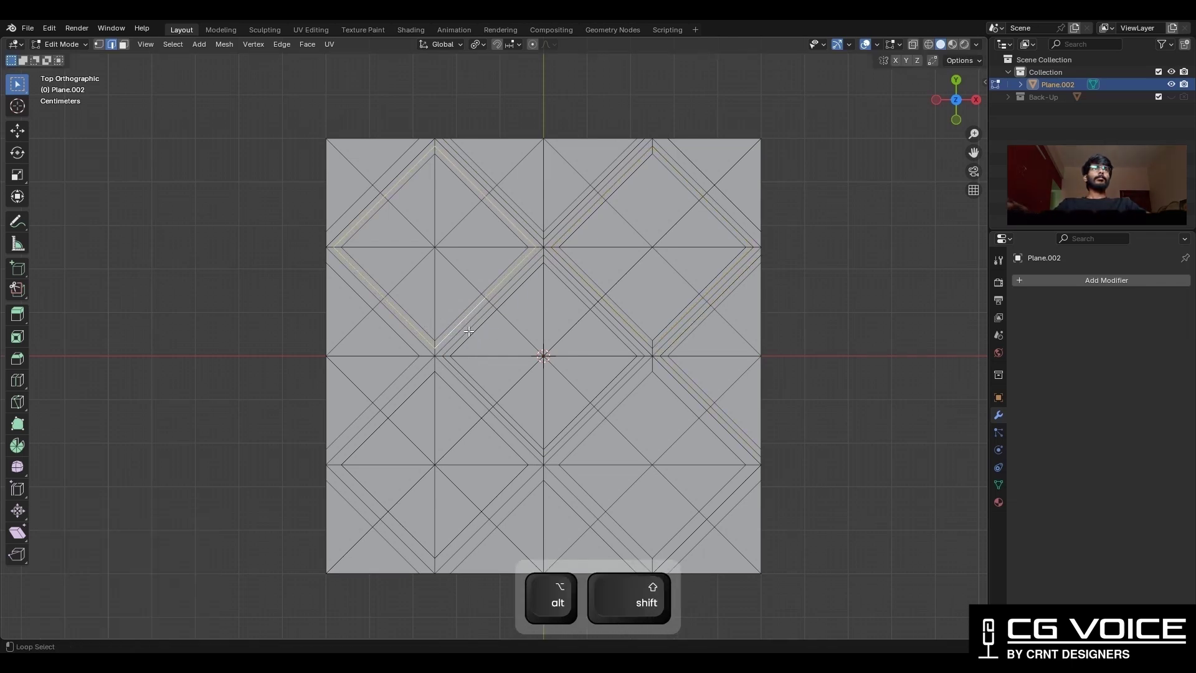
{"action": "left_click", "coordinate": [665, 353], "text": "alt+shift"}
{"action": "middle_click_drag", "start_coordinate": [666, 353], "coordinate": [651, 340], "text": "shift"}
{"action": "key", "text": "alt+s"}
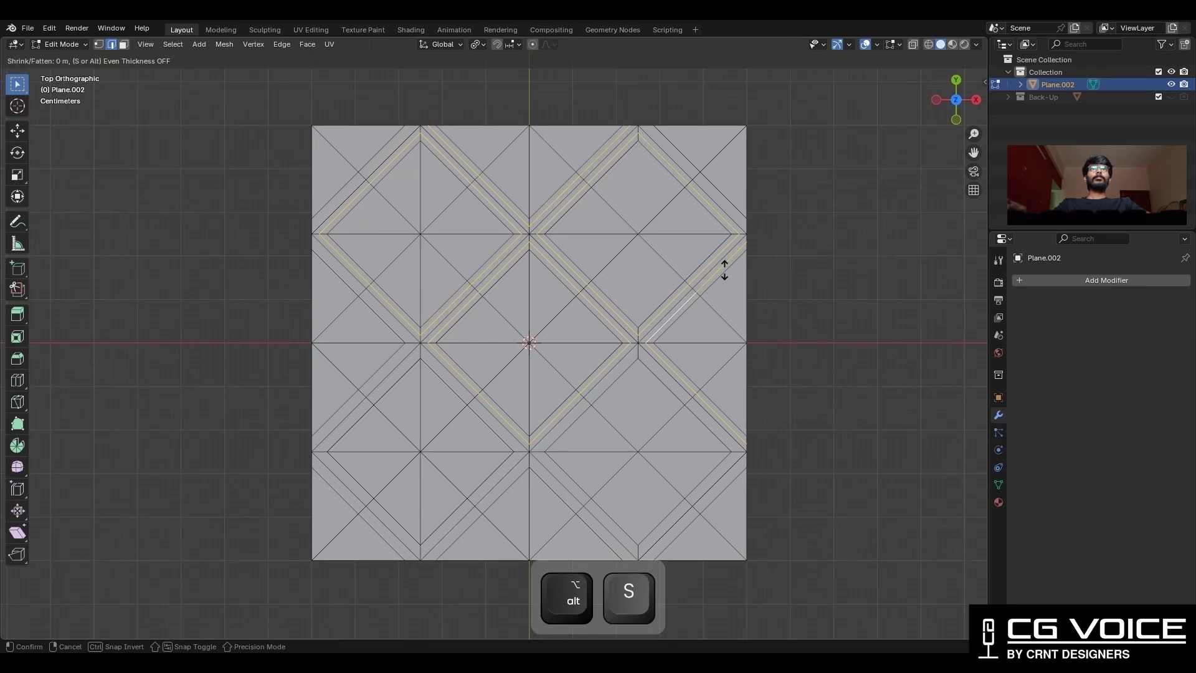
{"action": "left_click", "coordinate": [704, 299]}
Select the ridge edges crossing between the sunken grooves and bevel them into narrow strips
{"action": "scroll", "coordinate": [542, 256], "scroll_direction": "up", "scroll_amount": 5}
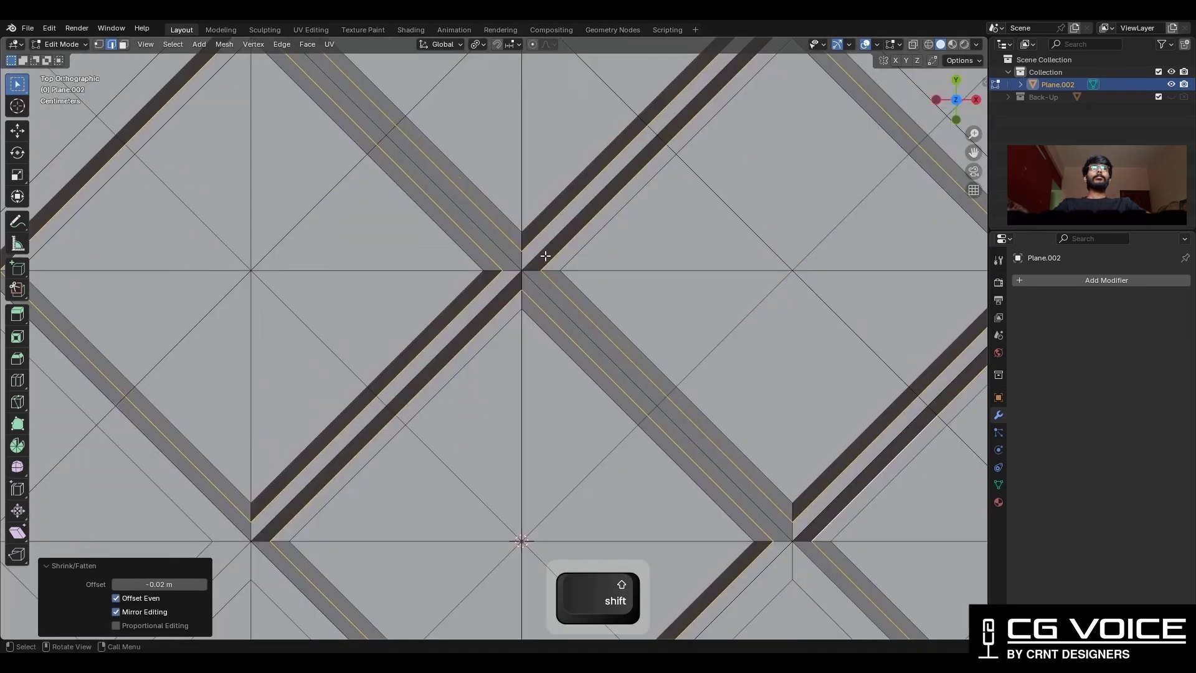
{"action": "key", "text": "3"}
{"action": "middle_click_drag", "start_coordinate": [545, 251], "coordinate": [517, 306]}
{"action": "key", "text": "2"}
{"action": "left_click", "coordinate": [518, 306], "text": "alt+shift"}
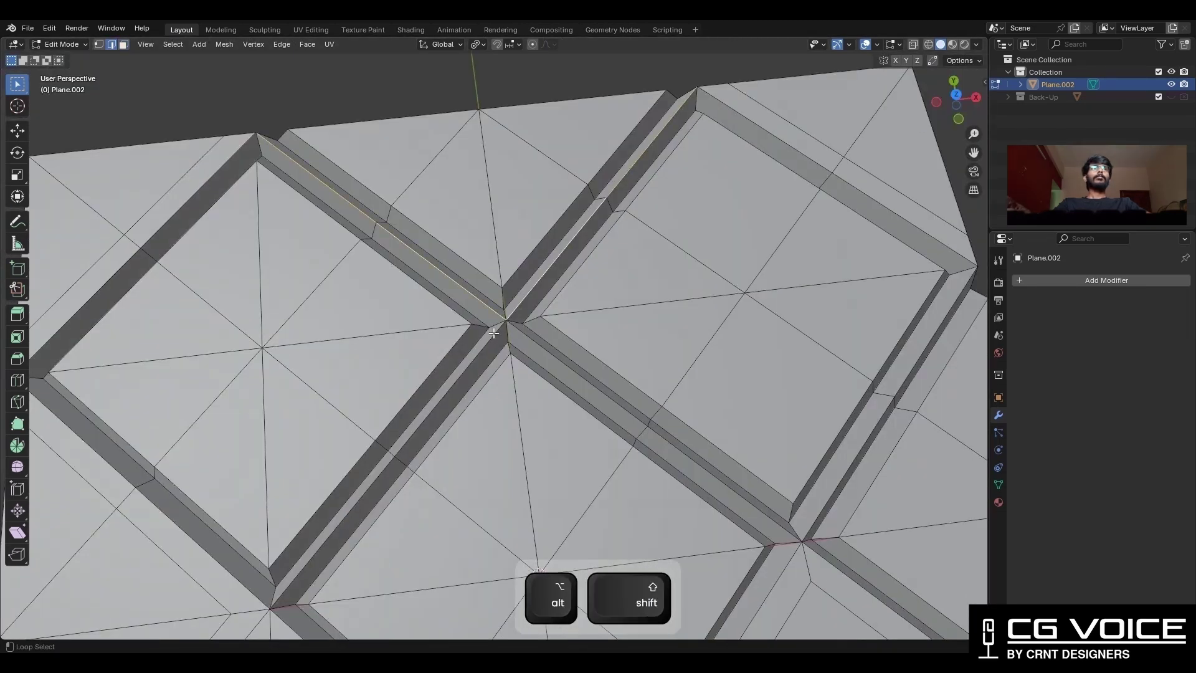
{"action": "scroll", "coordinate": [518, 326], "scroll_direction": "up", "scroll_amount": 2}
{"action": "key", "text": "ctrl+b"}
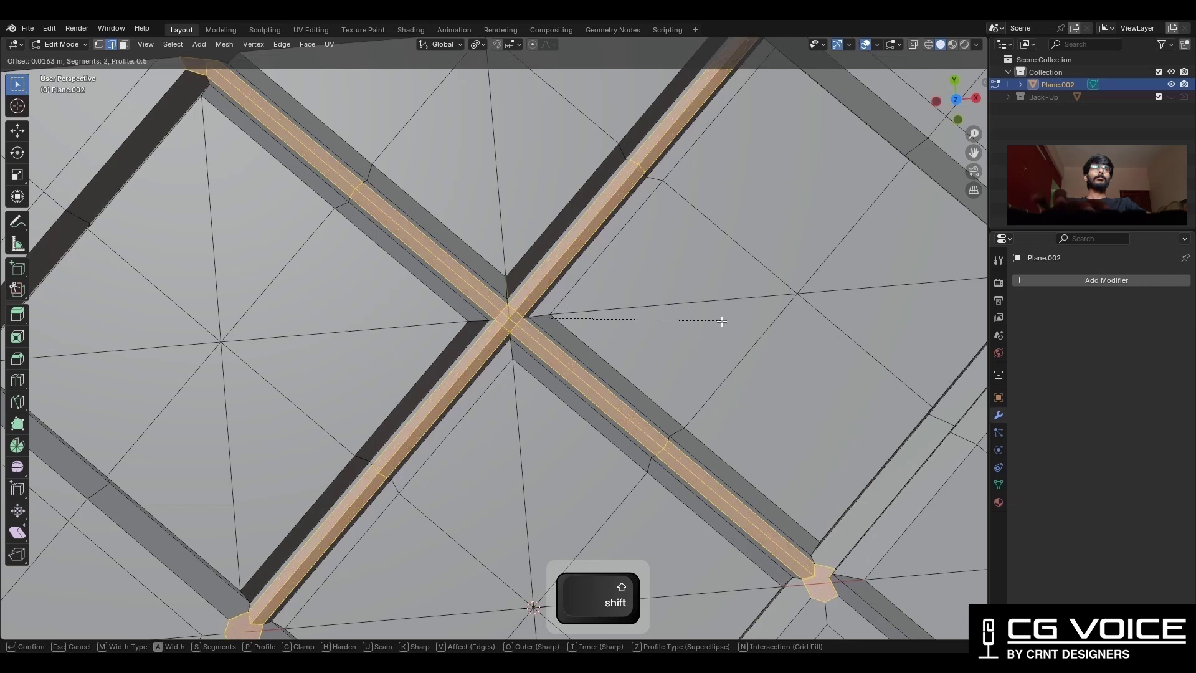
{"action": "left_click", "coordinate": [708, 325]}
Extrude the beveled ridge strips upward along their normals
{"action": "middle_click_drag", "start_coordinate": [709, 324], "coordinate": [697, 262]}
{"action": "scroll", "coordinate": [618, 334], "scroll_direction": "up", "scroll_amount": 2}
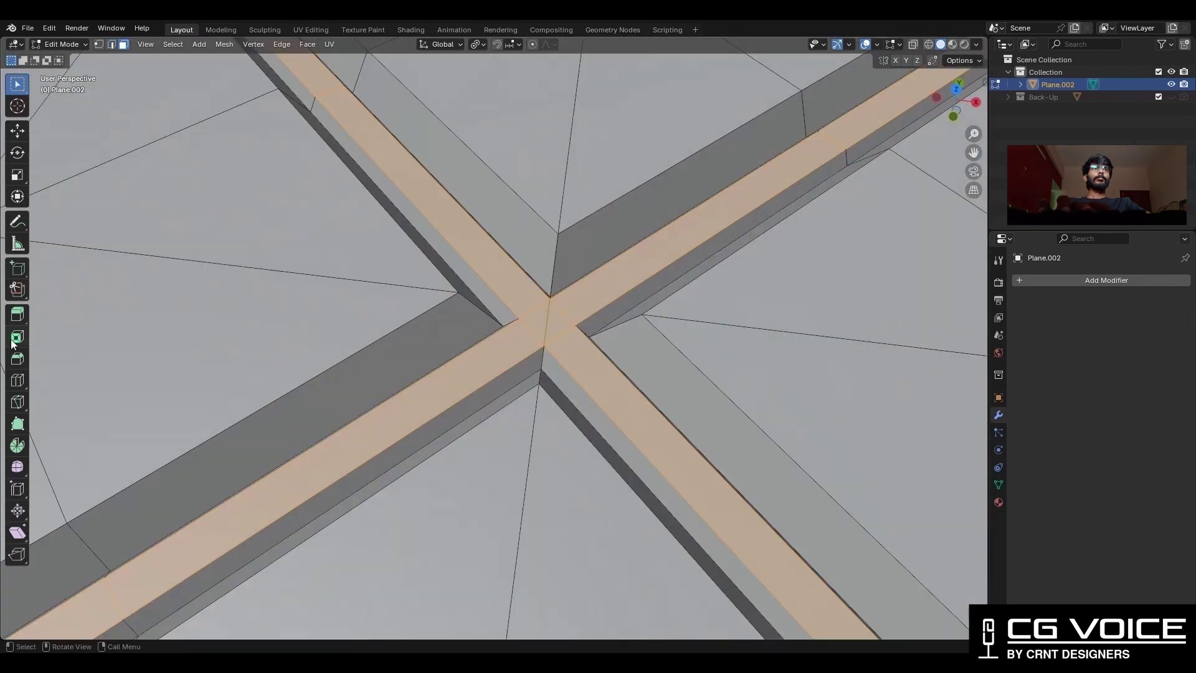
{"action": "left_click_drag", "start_coordinate": [18, 315], "coordinate": [54, 335]}
{"action": "left_click", "coordinate": [75, 320]}
{"action": "scroll", "coordinate": [505, 352], "scroll_direction": "down", "scroll_amount": 3}
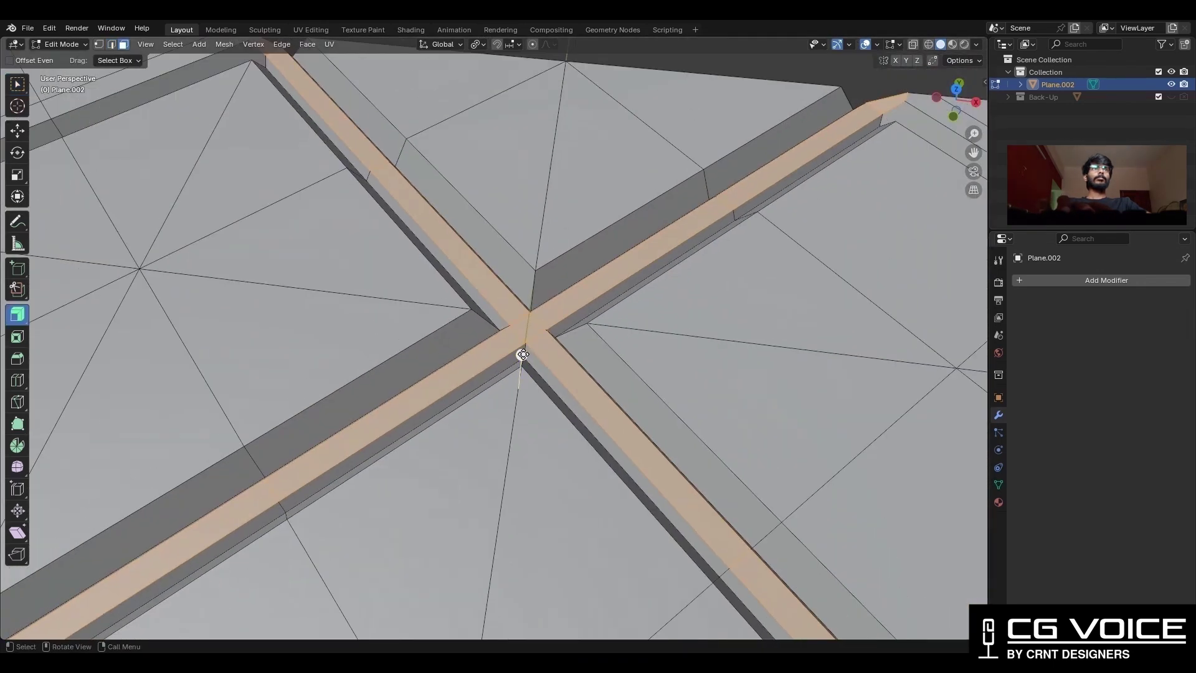
{"action": "left_click_drag", "start_coordinate": [523, 355], "coordinate": [525, 332], "text": "shift"}
Add a centred loop cut along each of the two raised ridges through their crossing
{"action": "scroll", "coordinate": [526, 333], "scroll_direction": "up", "scroll_amount": 2}
{"action": "middle_click_drag", "start_coordinate": [526, 333], "coordinate": [530, 367]}
{"action": "left_click", "coordinate": [541, 302]}
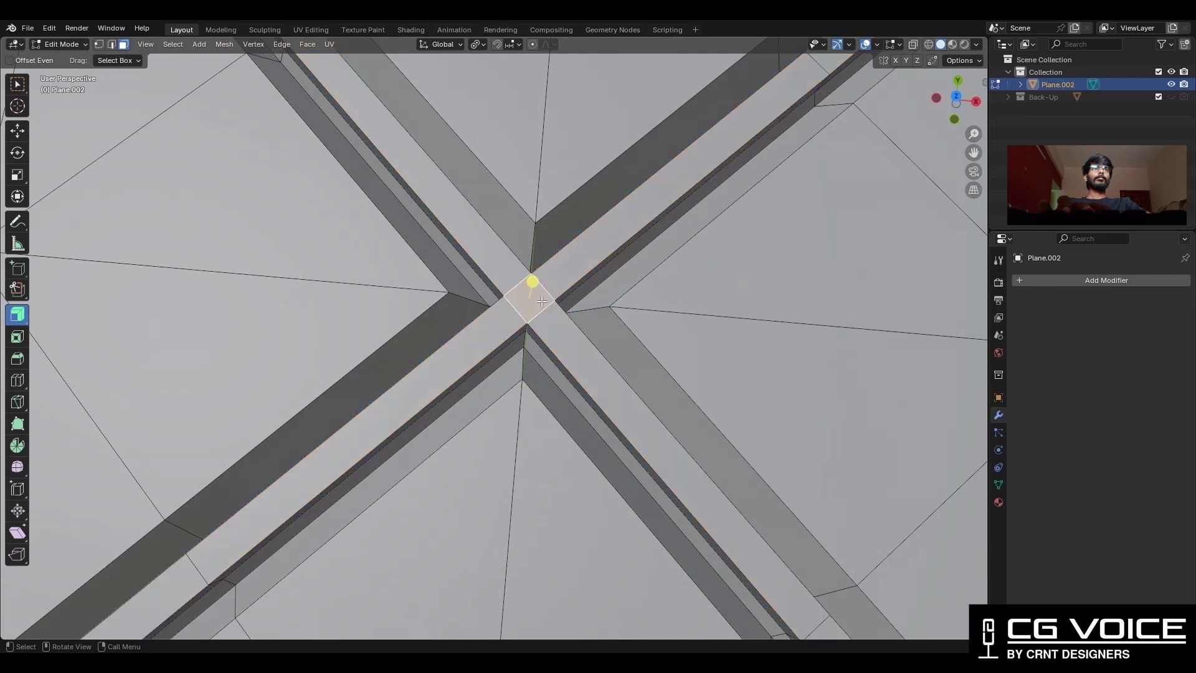
{"action": "key", "text": "ctrl+r"}
{"action": "left_click", "coordinate": [518, 289]}
{"action": "right_click", "coordinate": [518, 288]}
{"action": "key", "text": "ctrl+r"}
{"action": "left_click", "coordinate": [543, 288]}
{"action": "right_click", "coordinate": [544, 288]}
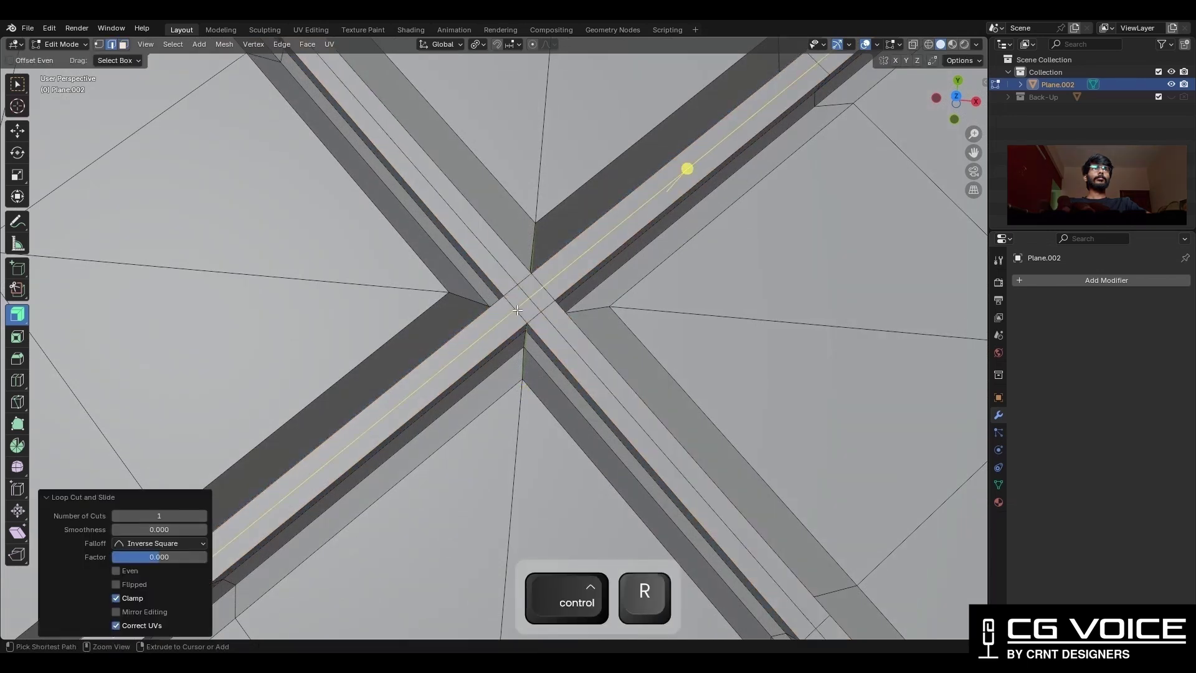
Select the faces of the crossing and its four ridge arms and inset them
{"action": "key", "text": "3"}
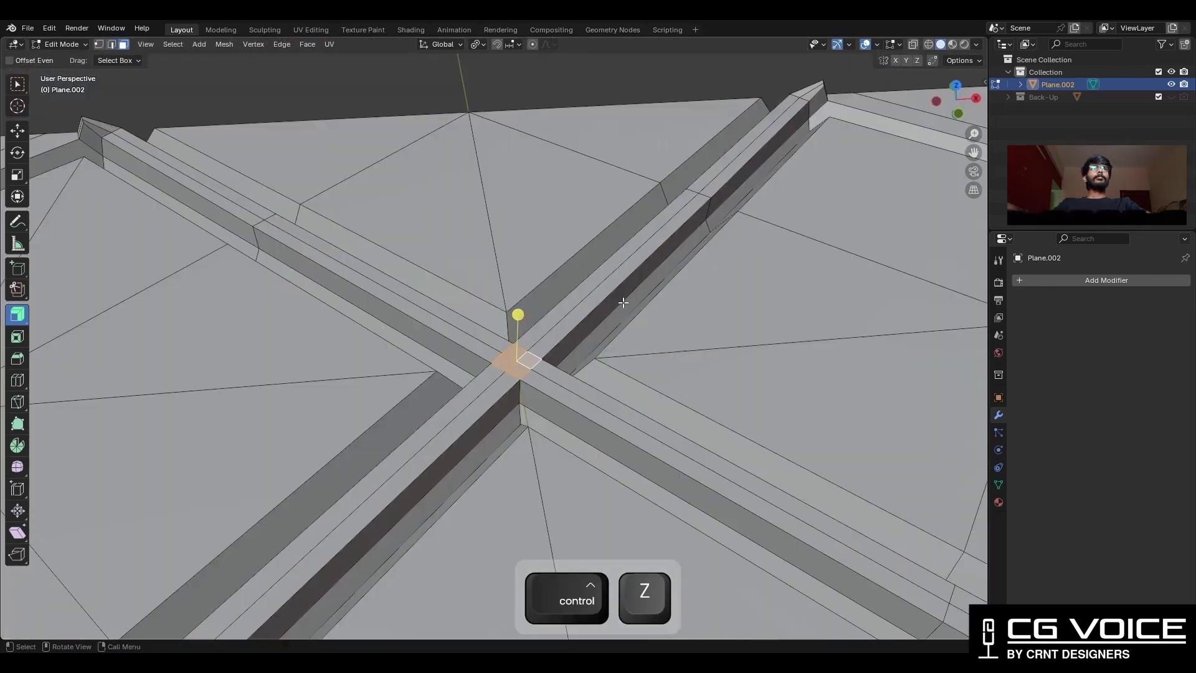
{"action": "middle_click_drag", "start_coordinate": [623, 302], "coordinate": [482, 306]}
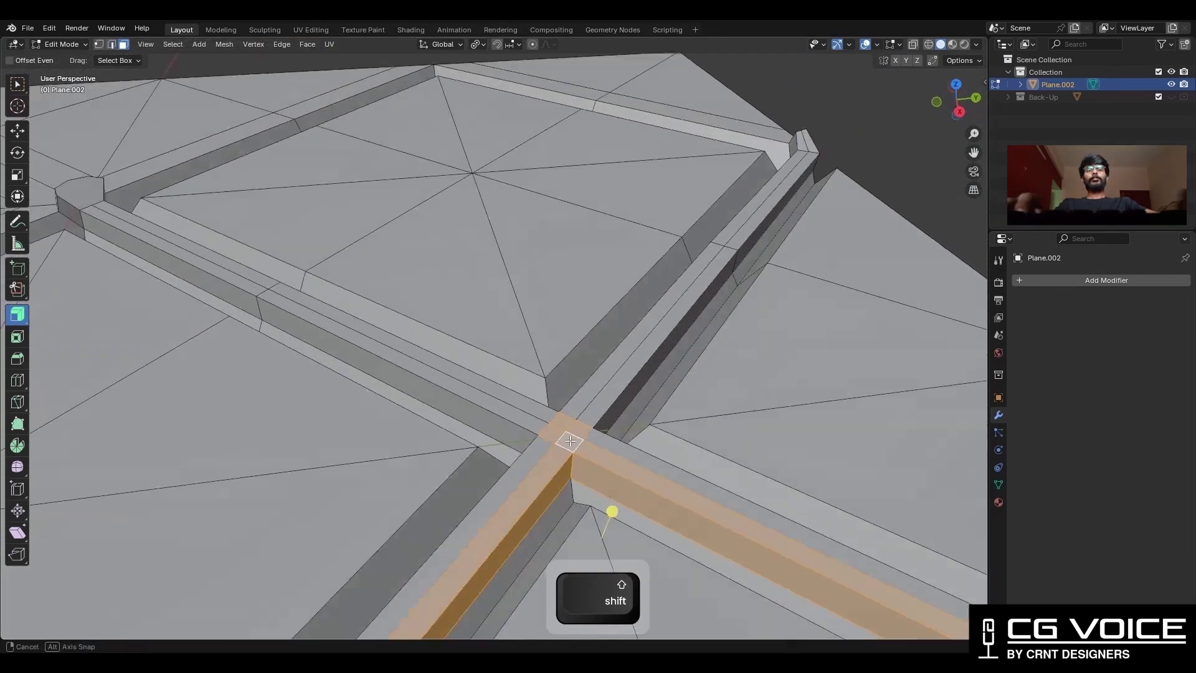
{"action": "middle_click_drag", "start_coordinate": [570, 441], "coordinate": [645, 286]}
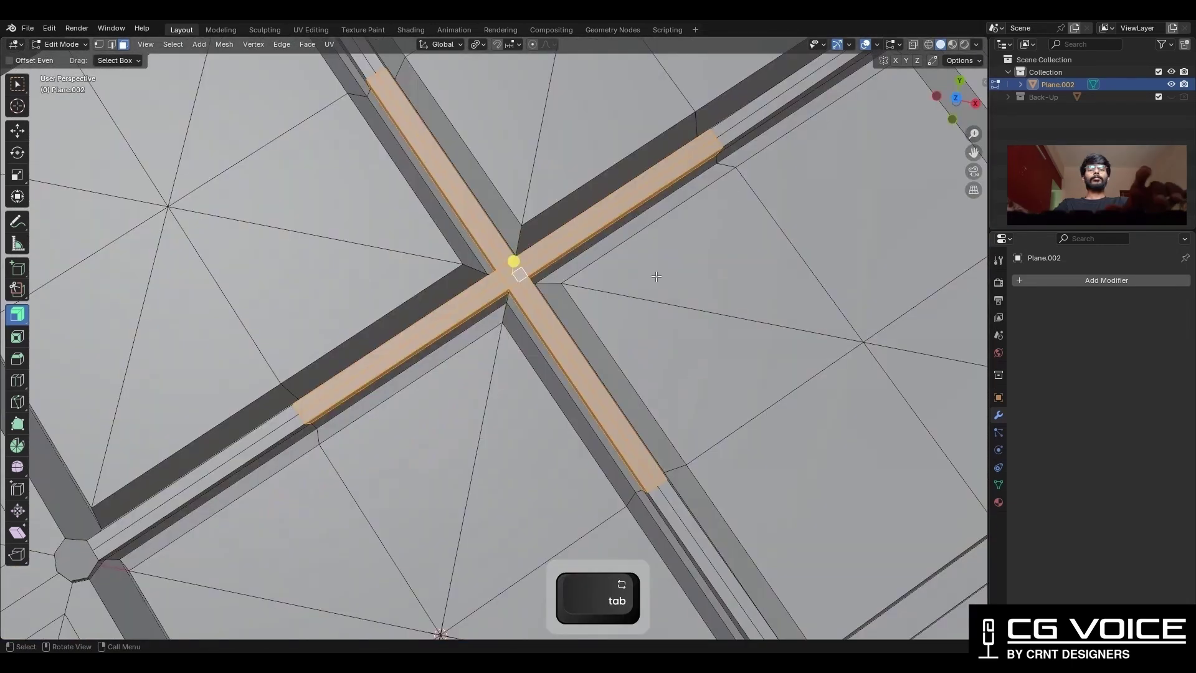
{"action": "key", "text": "i"}
{"action": "left_click", "coordinate": [645, 275], "text": "shift"}
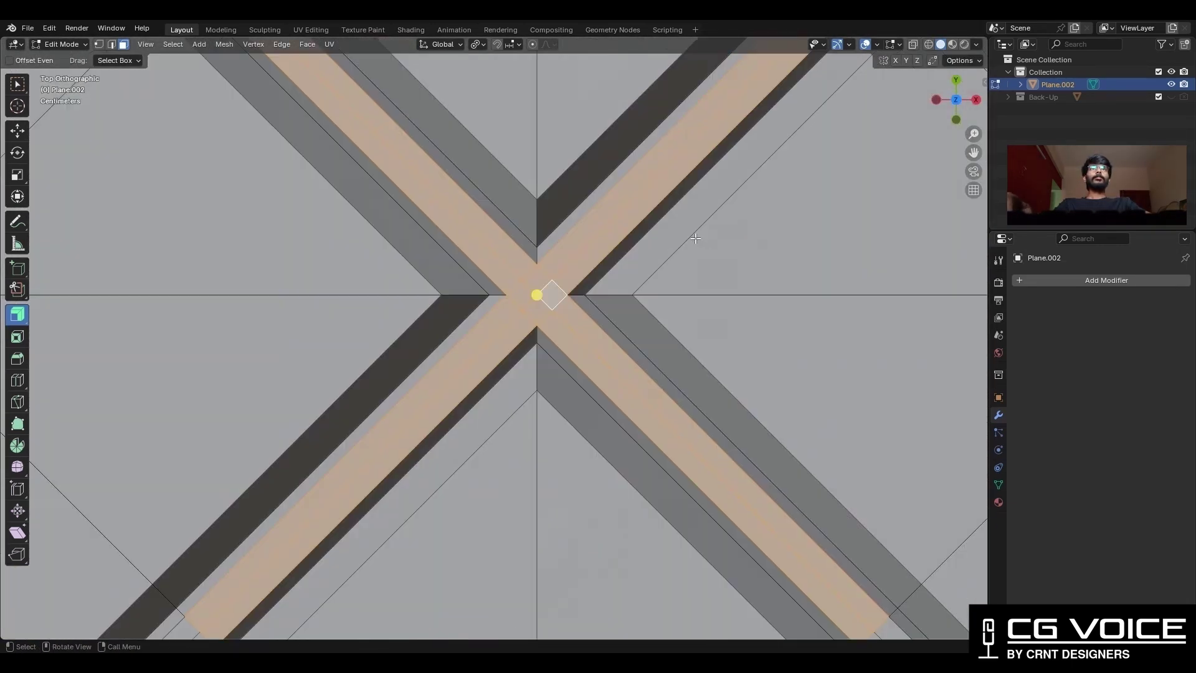
{"action": "left_click", "coordinate": [673, 273]}
Add loop cuts across the four ridge arms, slid close to the crossing with a factor of 0.7
{"action": "key", "text": "ctrl+r"}
{"action": "left_click", "coordinate": [625, 360]}
{"action": "left_click", "coordinate": [495, 252]}
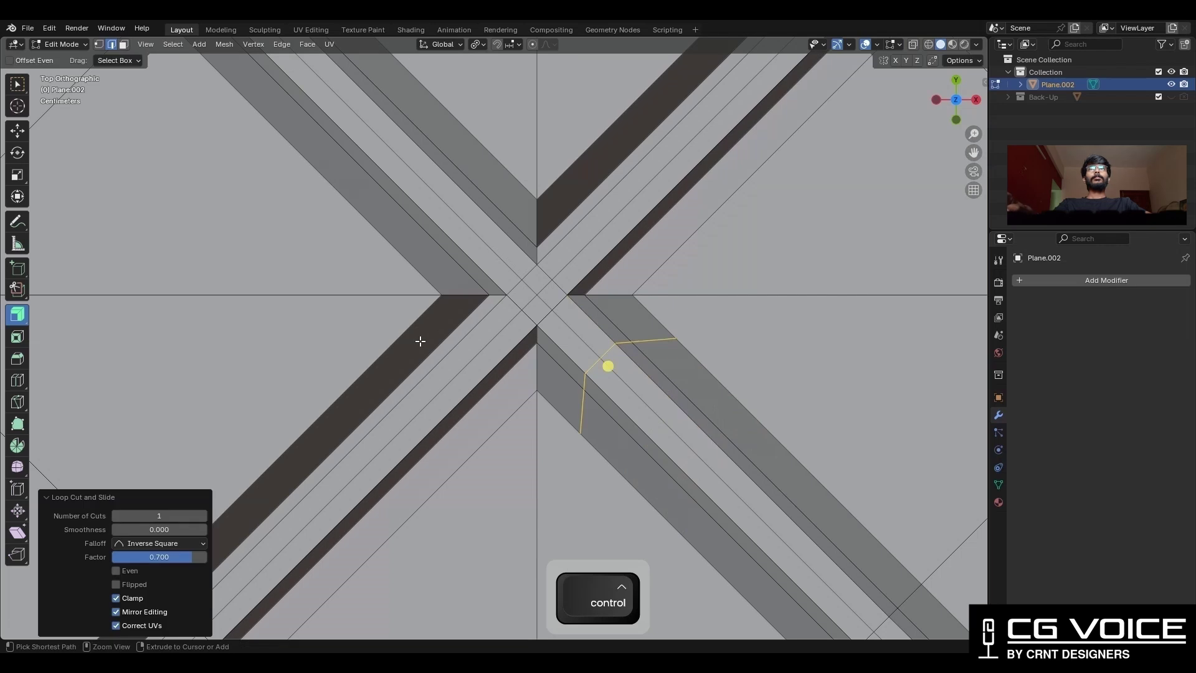
{"action": "key", "text": "ctrl+r"}
{"action": "left_click", "coordinate": [580, 262]}
{"action": "left_click", "coordinate": [599, 234]}
{"action": "key", "text": "ctrl+r"}
{"action": "left_click", "coordinate": [494, 160]}
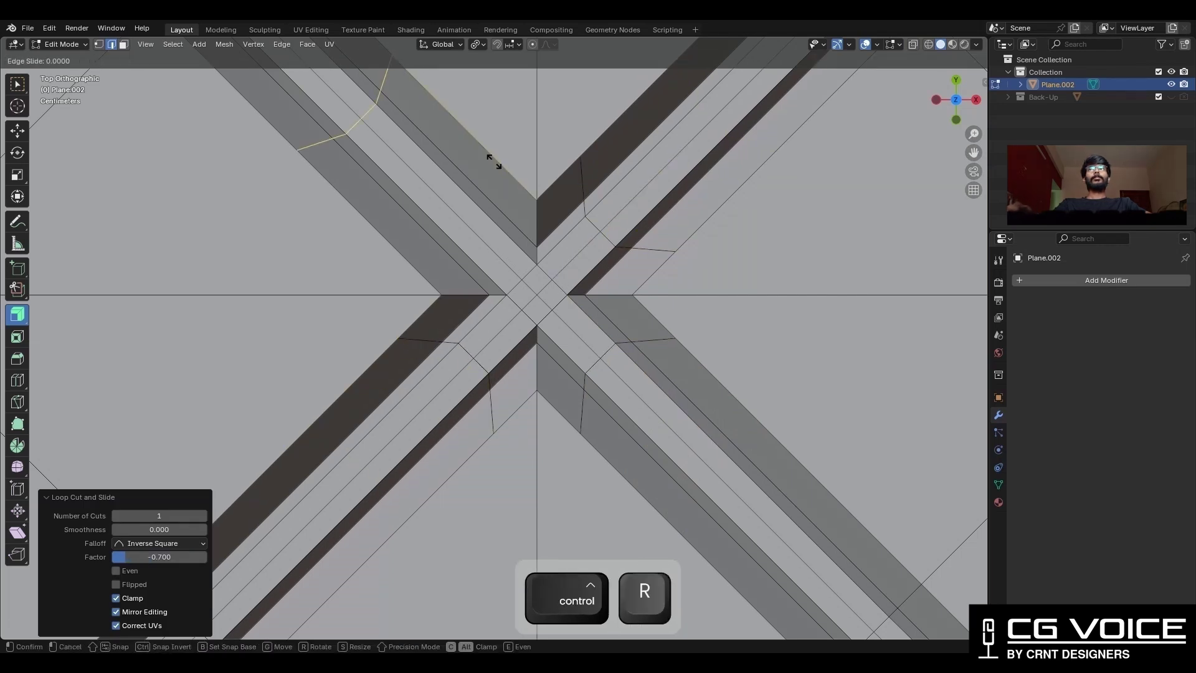
{"action": "left_click", "coordinate": [465, 224]}
Select only the faces immediately around the ridge crossing and shape them into a regular circle with LoopTools Circle
{"action": "key", "text": "3"}
{"action": "left_click_drag", "start_coordinate": [544, 279], "coordinate": [530, 299]}
{"action": "middle_click_drag", "start_coordinate": [529, 299], "coordinate": [529, 324], "text": "shift"}
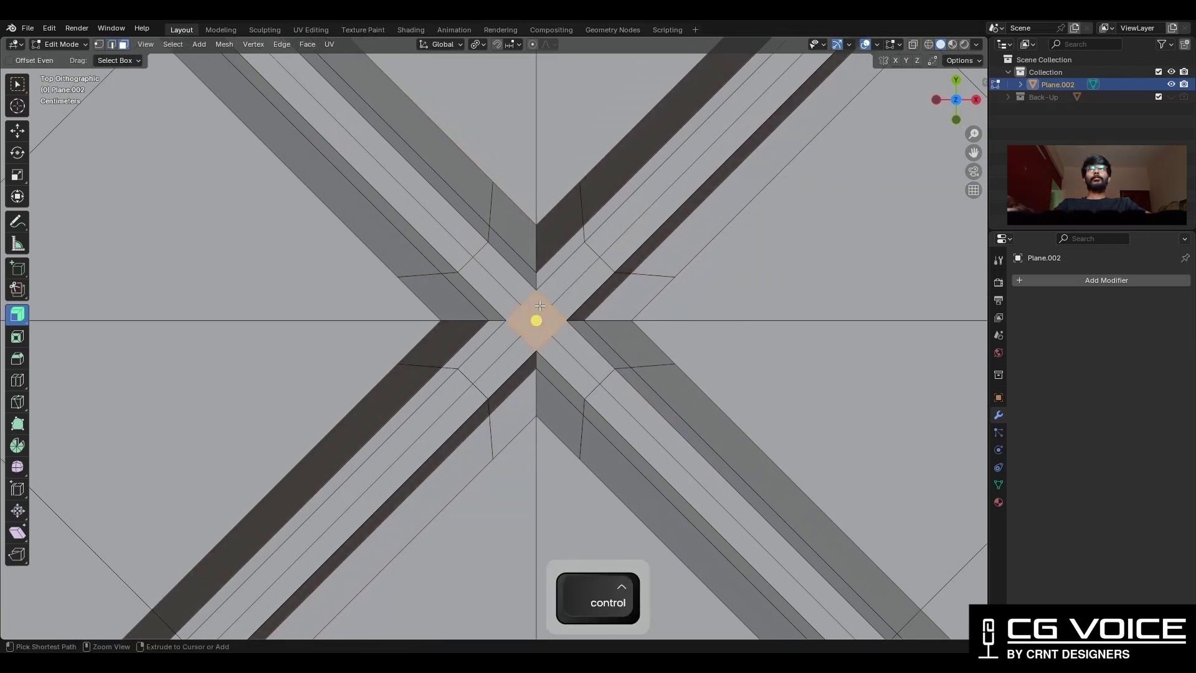
{"action": "key", "text": "ctrl+KP_Add"}
{"action": "key", "text": "ctrl+KP_Add"}
{"action": "scroll", "coordinate": [540, 306], "scroll_direction": "down", "scroll_amount": 3}
{"action": "key", "text": "alt+z"}
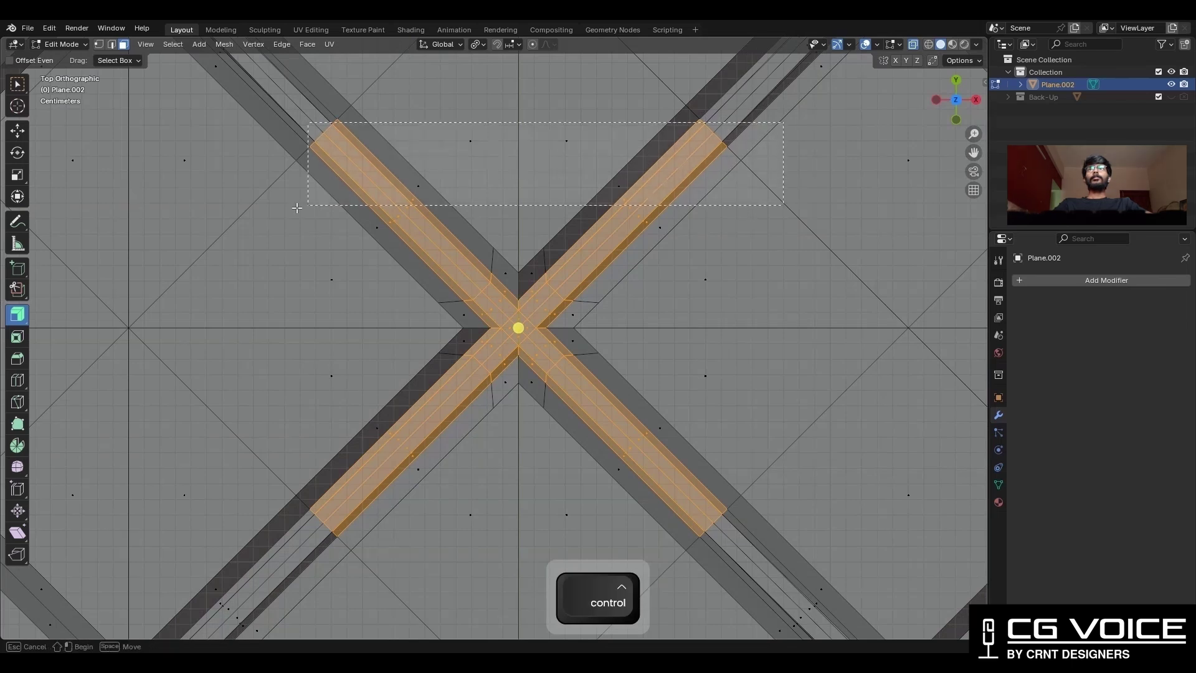
{"action": "left_click_drag", "start_coordinate": [296, 207], "coordinate": [293, 210], "text": "ctrl"}
{"action": "left_click_drag", "start_coordinate": [248, 501], "coordinate": [248, 502], "text": "ctrl"}
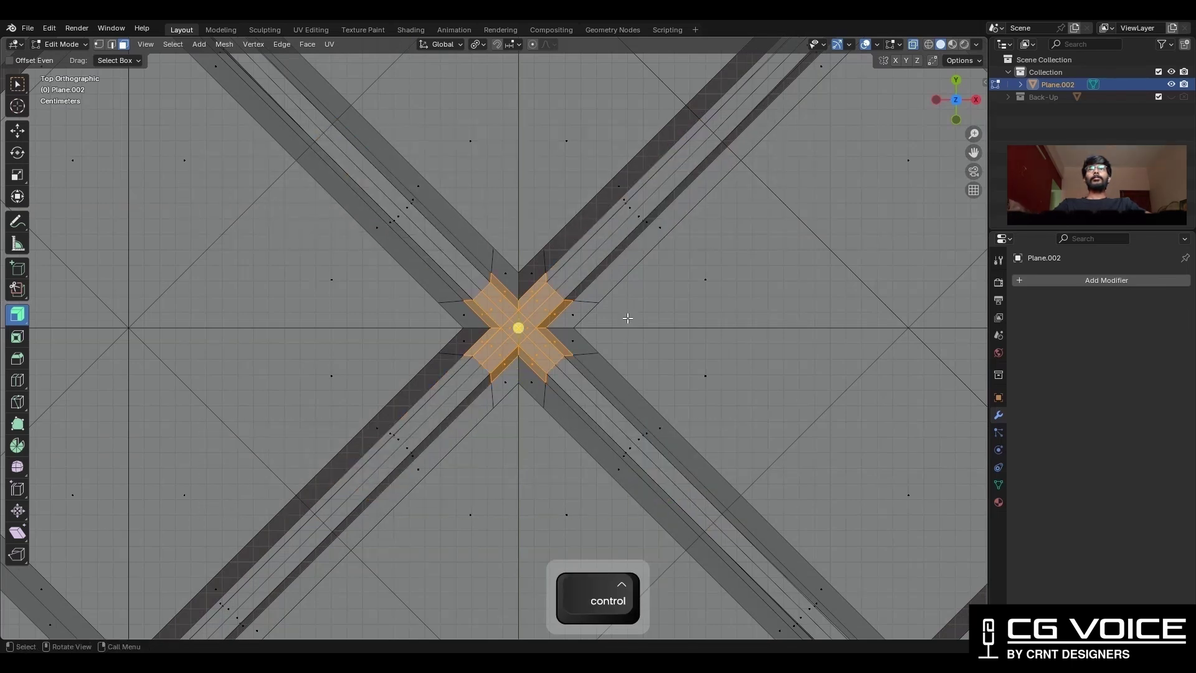
{"action": "key", "text": "alt+z"}
{"action": "scroll", "coordinate": [536, 311], "scroll_direction": "up", "scroll_amount": 3}
{"action": "right_click", "coordinate": [622, 244]}
{"action": "mouse_move", "coordinate": [621, 245]}
{"action": "left_click", "coordinate": [657, 260]}
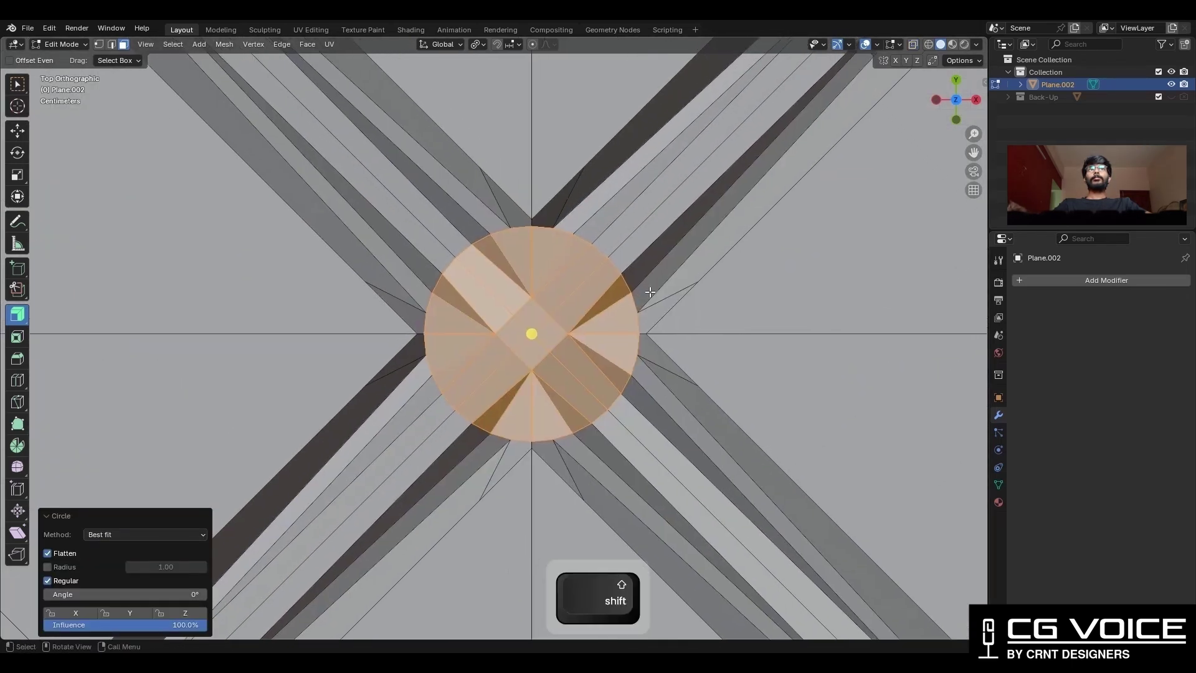
Dissolve the faces inside the circle at the ridge crossing into a single disc face
{"action": "middle_click_drag", "start_coordinate": [657, 259], "coordinate": [9, 138]}
{"action": "left_click_drag", "start_coordinate": [596, 311], "coordinate": [594, 316]}
{"action": "middle_click_drag", "start_coordinate": [595, 318], "coordinate": [833, 327]}
{"action": "key", "text": "ctrl+x"}
{"action": "scroll", "coordinate": [239, 432], "scroll_direction": "down", "scroll_amount": 3}
Snap the 3D cursor to a ridge's top face and scale the disc face to 0 along Z around the 3D cursor
{"action": "left_click", "coordinate": [205, 515]}
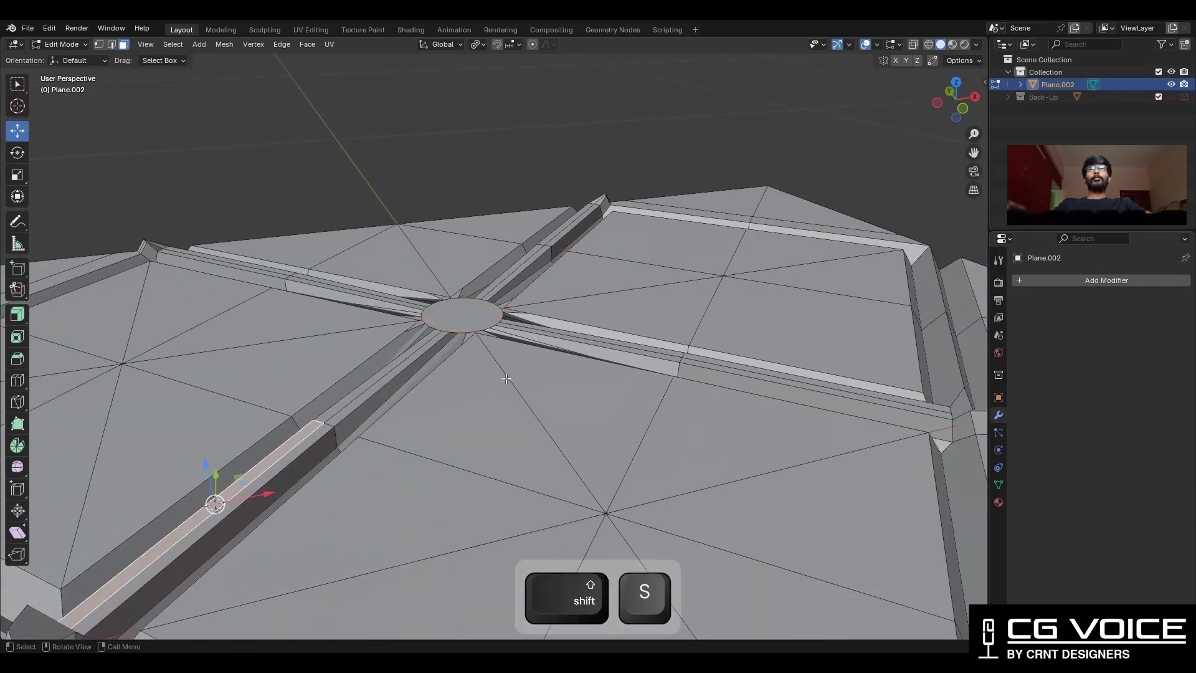
{"action": "middle_click_drag", "start_coordinate": [506, 378], "coordinate": [449, 330]}
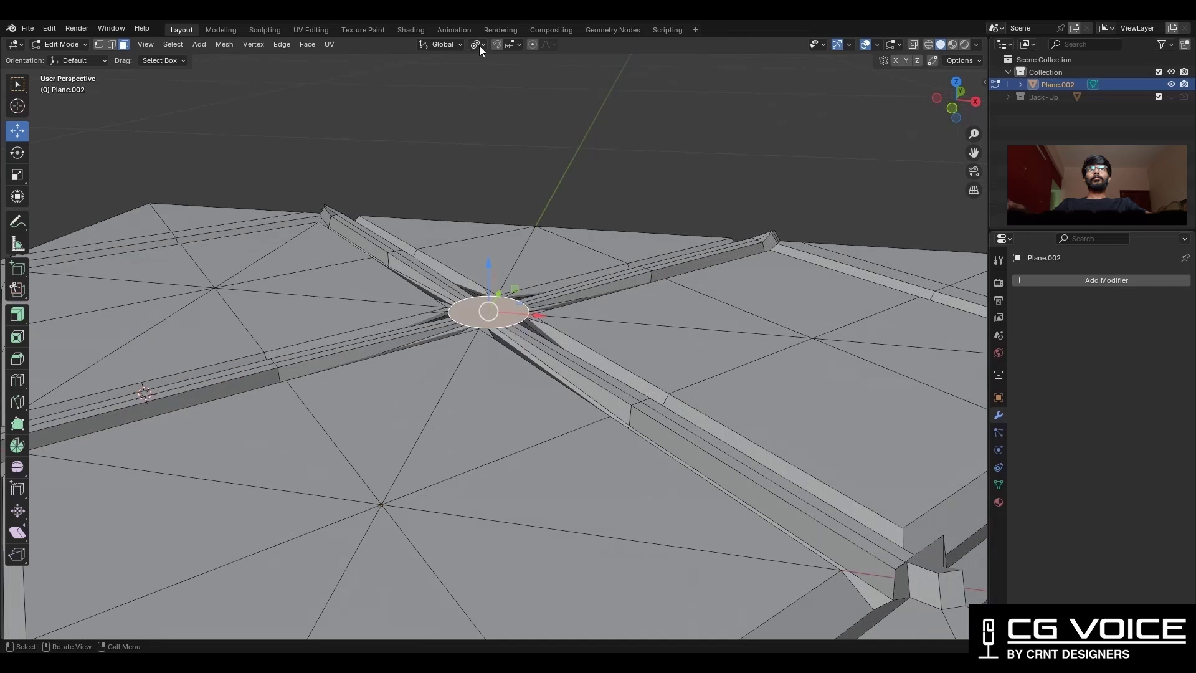
{"action": "left_click", "coordinate": [479, 46]}
{"action": "left_click", "coordinate": [502, 93]}
{"action": "key", "text": "s"}
{"action": "key", "text": "z"}
{"action": "key", "text": "0"}
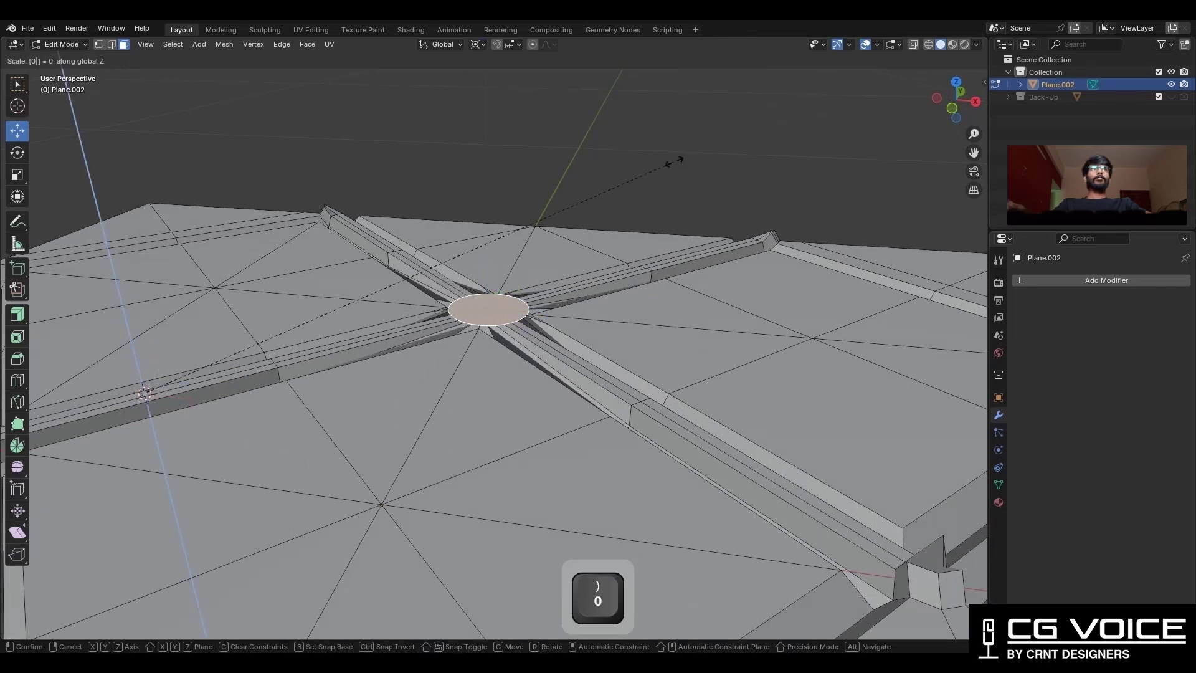
{"action": "key", "text": "Return"}
Inset the disc face twice, by about 0.0029 m and 0.0072 m
{"action": "key", "text": "KP_7"}
{"action": "key", "text": "KP_Decimal"}
{"action": "key", "text": "i"}
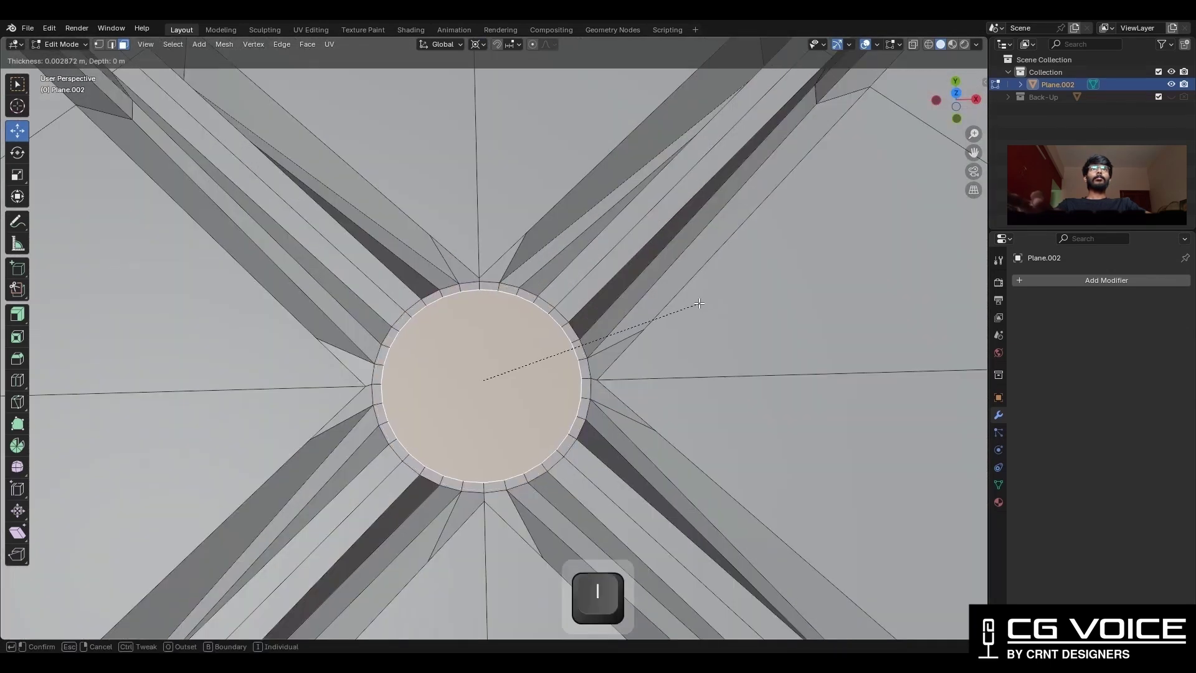
{"action": "left_click", "coordinate": [700, 304]}
{"action": "middle_click_drag", "start_coordinate": [700, 304], "coordinate": [717, 329]}
{"action": "key", "text": "i"}
{"action": "left_click", "coordinate": [687, 321]}
Raise the inner disc face, set the pivot to Median Point and bevel the disc's edge into a rounded dome
{"action": "key", "text": "alt+s"}
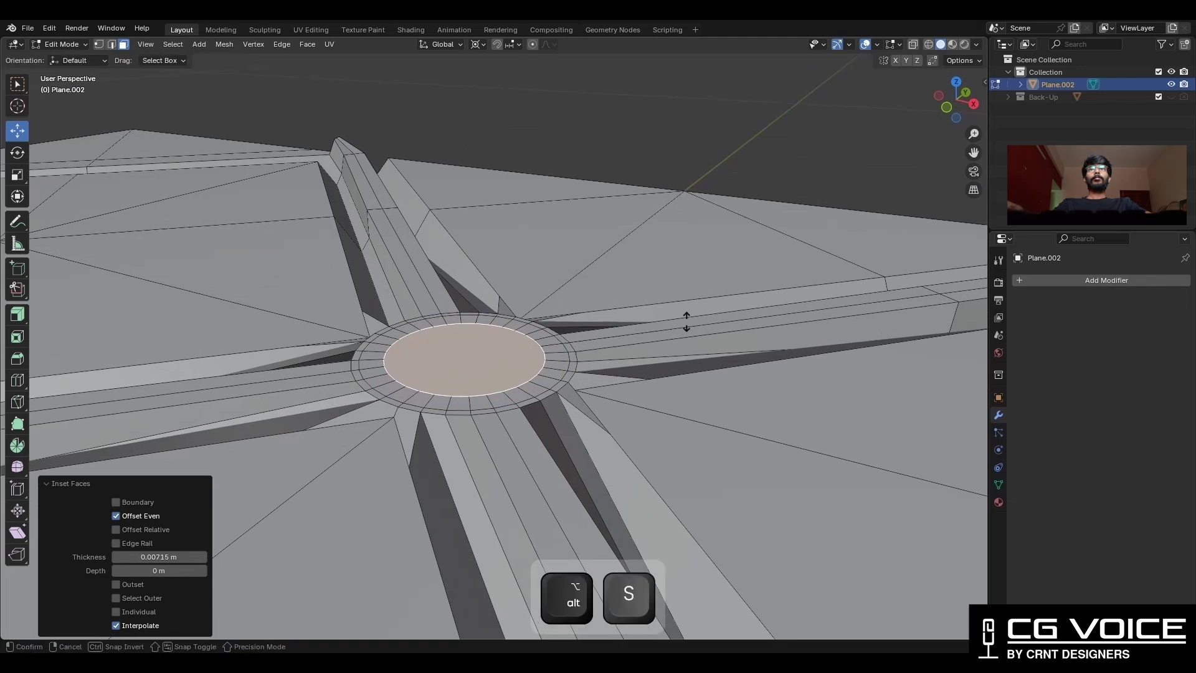
{"action": "left_click", "coordinate": [684, 303]}
{"action": "left_click", "coordinate": [478, 45]}
{"action": "left_click", "coordinate": [502, 118]}
{"action": "mouse_move", "coordinate": [464, 285]}
{"action": "left_mouse_down"}
{"action": "mouse_move", "coordinate": [465, 275]}
{"action": "mouse_move", "coordinate": [464, 286]}
{"action": "left_mouse_up"}
{"action": "key", "text": "ctrl+b"}
{"action": "middle_click_drag", "start_coordinate": [624, 318], "coordinate": [524, 370]}
{"action": "left_click", "coordinate": [604, 270]}
Dissolve the surplus edge loop around the base of the dome
{"action": "key", "text": "2"}
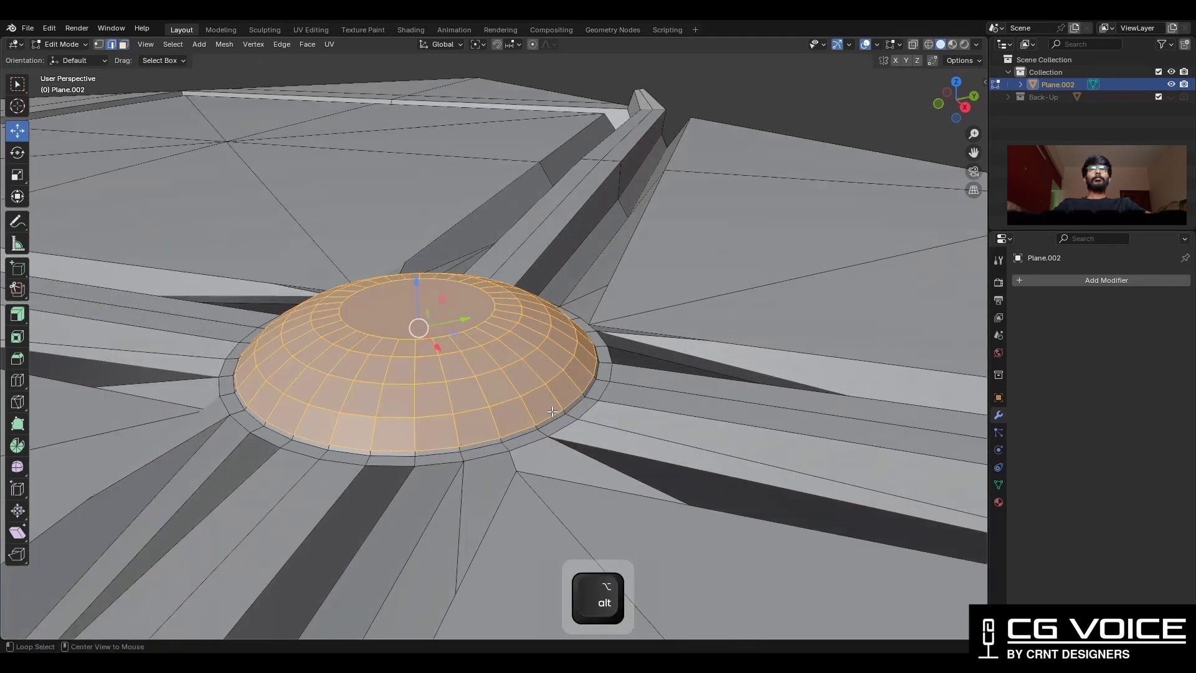
{"action": "left_click", "coordinate": [553, 411], "text": "alt"}
{"action": "key", "text": "ctrl+x"}
{"action": "scroll", "coordinate": [547, 241], "scroll_direction": "down", "scroll_amount": 3}
{"action": "middle_click_drag", "start_coordinate": [547, 240], "coordinate": [477, 358]}
{"action": "scroll", "coordinate": [477, 359], "scroll_direction": "up", "scroll_amount": 3}
Select the whole tile mesh and symmetrize it from +Y to -Y
{"action": "key", "text": "1"}
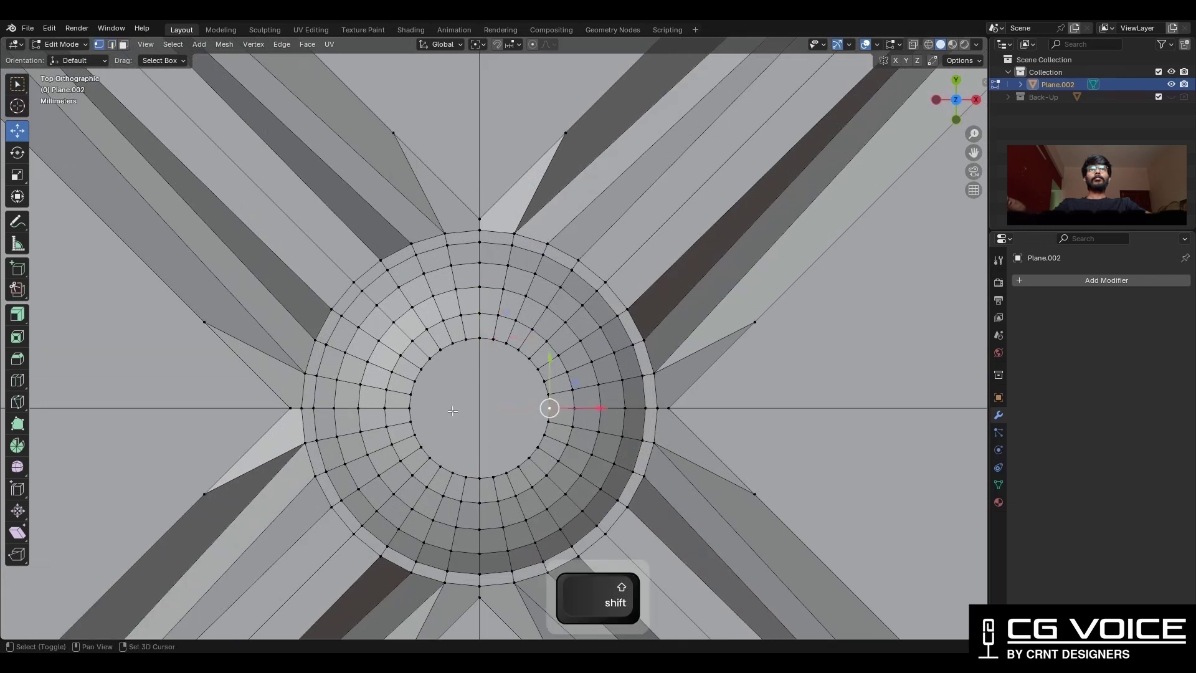
{"action": "scroll", "coordinate": [462, 407], "scroll_direction": "down", "scroll_amount": 8}
{"action": "key", "text": "a"}
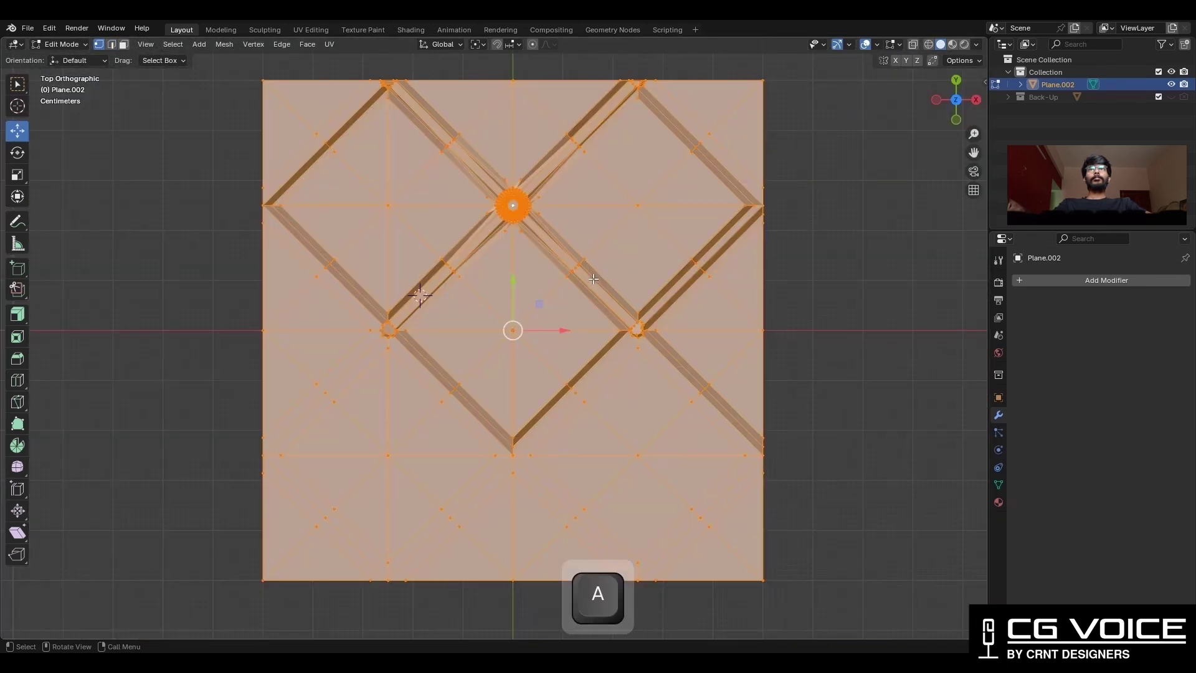
{"action": "left_click", "coordinate": [224, 44]}
{"action": "left_click", "coordinate": [246, 231]}
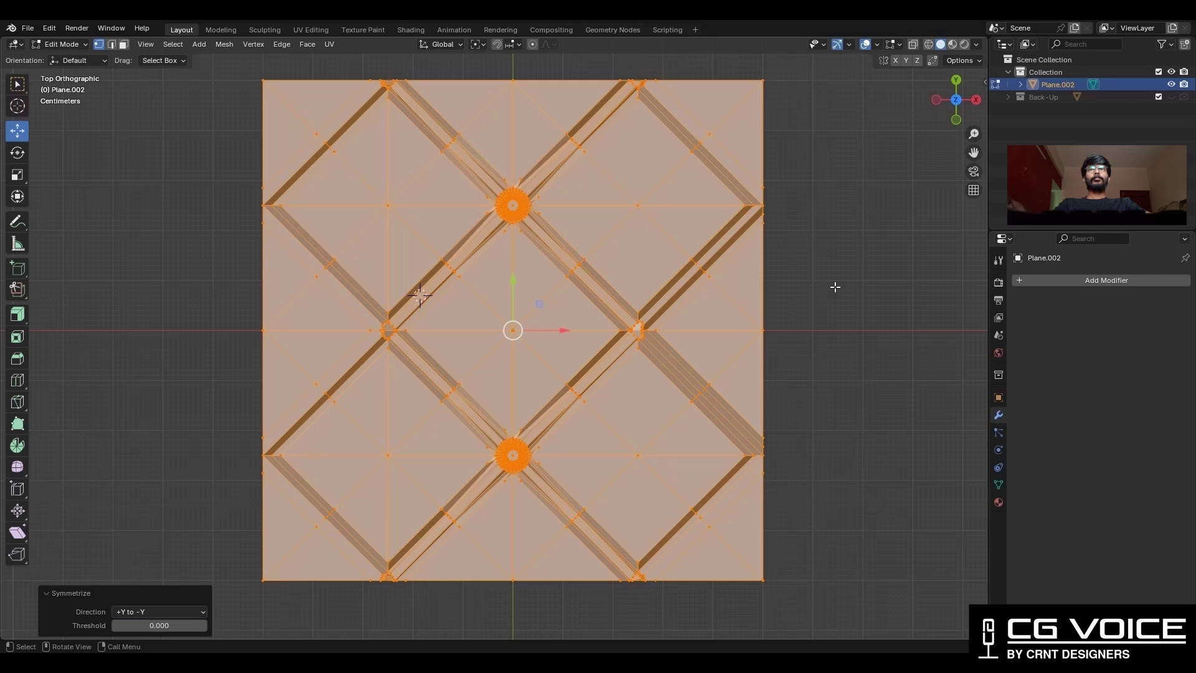
Rotate the tile object 45° in top view and apply its rotation
{"action": "key", "text": "Tab"}
{"action": "key", "text": "r"}
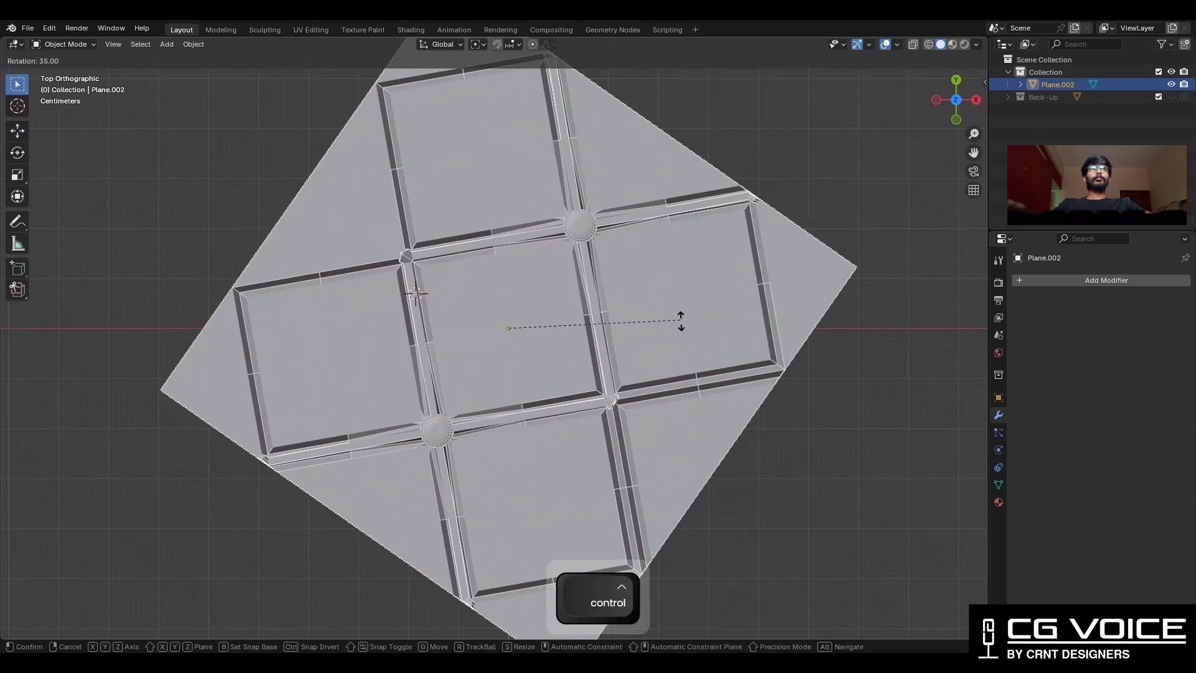
{"action": "left_click", "coordinate": [617, 293]}
{"action": "key", "text": "ctrl+a"}
{"action": "left_click", "coordinate": [615, 293]}
Symmetrize the entire mesh of the diagonally oriented tile from +Y to -Y
{"action": "key", "text": "Tab"}
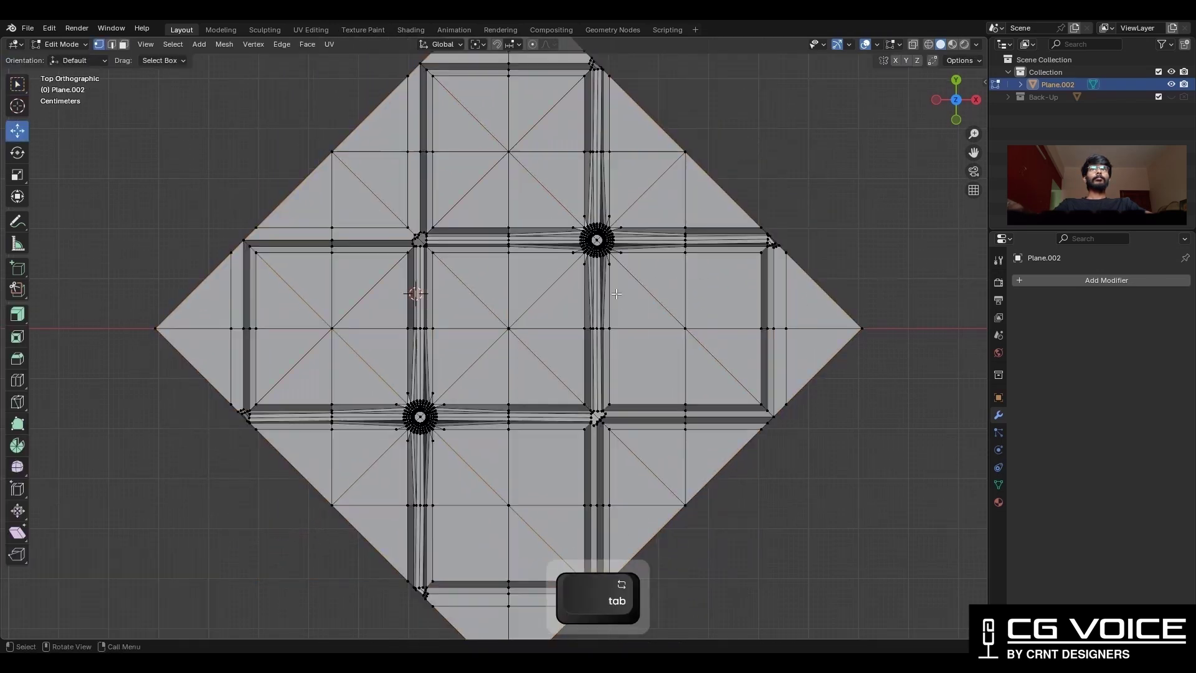
{"action": "key", "text": "a"}
{"action": "left_click", "coordinate": [230, 46]}
{"action": "left_click", "coordinate": [252, 227]}
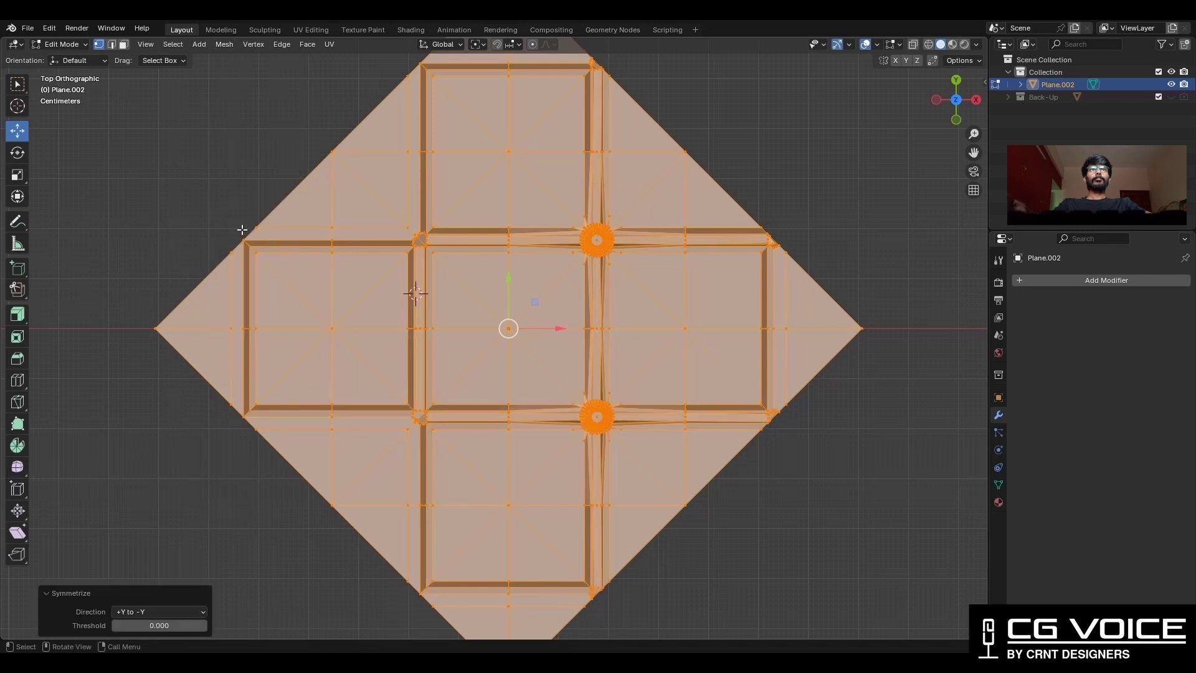
Rotate the tile object by 90° and apply its rotation
{"action": "key", "text": "Tab"}
{"action": "type", "text": "r90"}
{"action": "key", "text": "Return"}
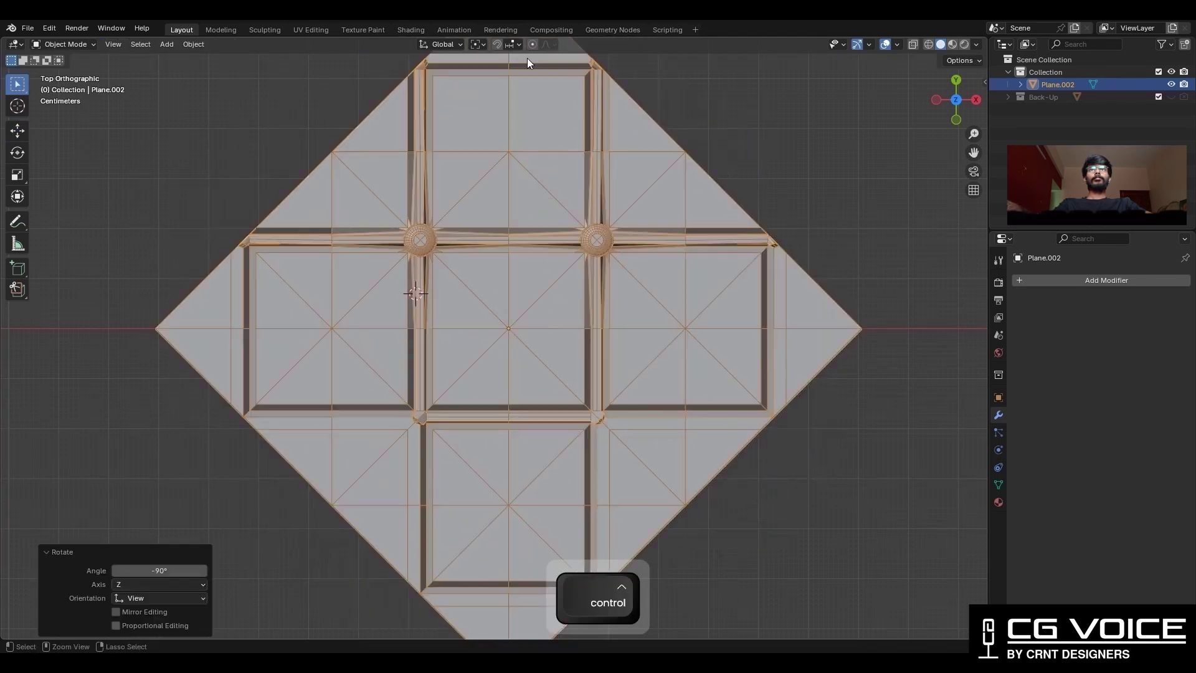
{"action": "key", "text": "ctrl+a"}
{"action": "left_click", "coordinate": [549, 173]}
Symmetrize the turned tile from +Y to -Y so that all four central crossings carry domes
{"action": "key", "text": "Tab"}
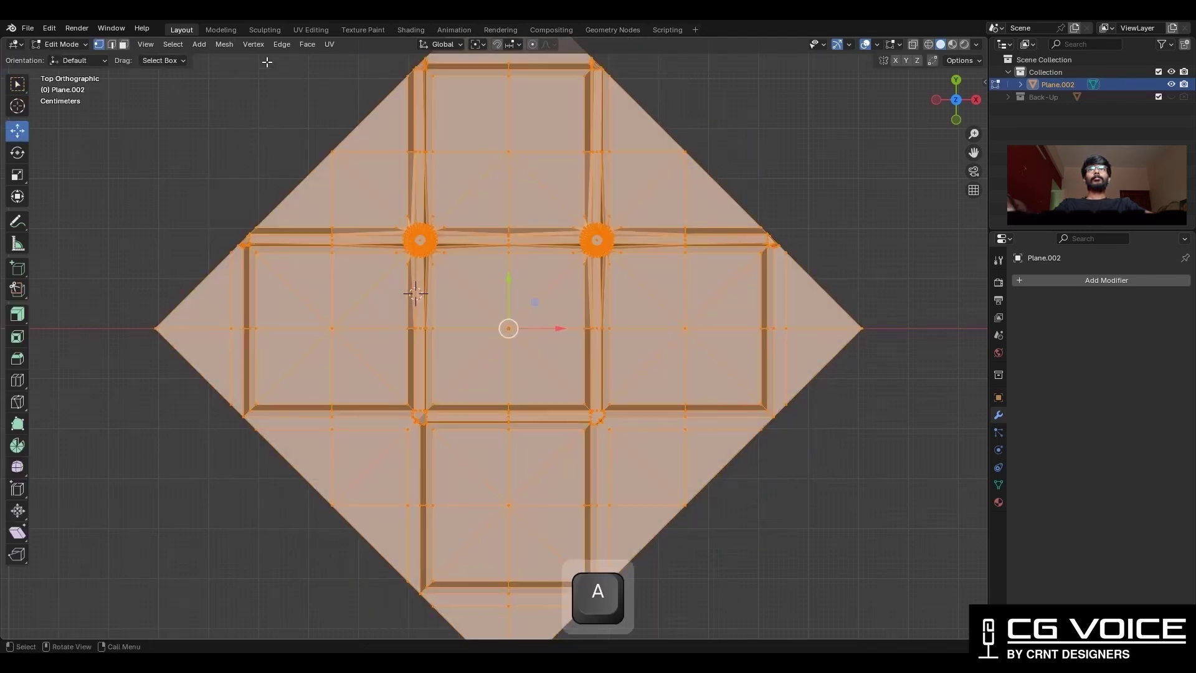
{"action": "left_click", "coordinate": [227, 45]}
{"action": "left_click", "coordinate": [259, 225]}
Rotate the tile object by -45° about Z back to square orientation and apply the rotation
{"action": "key", "text": "Tab"}
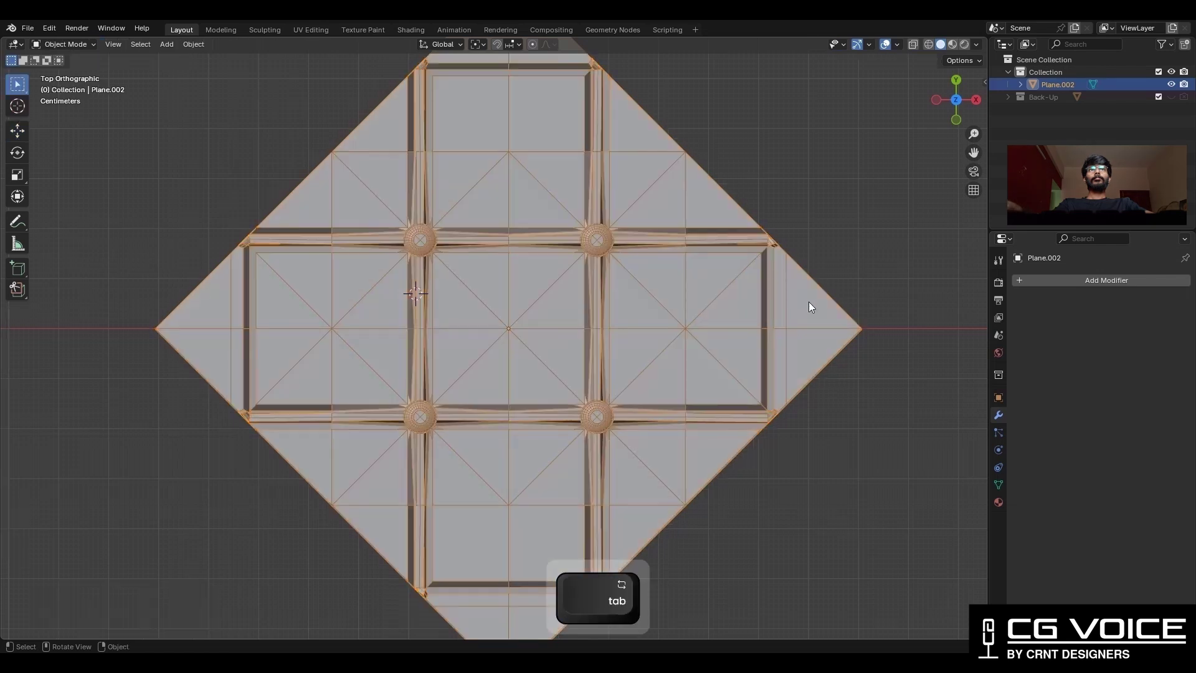
{"action": "key", "text": "r"}
{"action": "left_click", "coordinate": [688, 224], "text": "ctrl"}
{"action": "key", "text": "ctrl+a"}
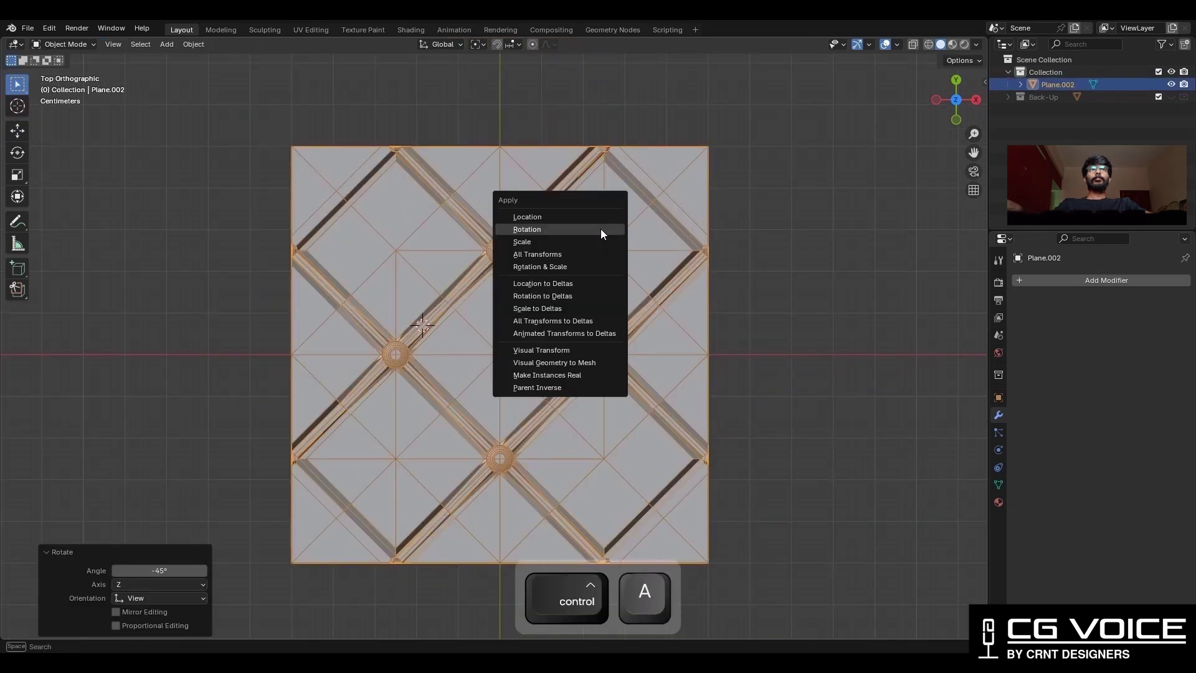
{"action": "left_click", "coordinate": [601, 229]}
Delete the tile's faces beyond the centre of the +X dome
{"action": "key", "text": "3"}
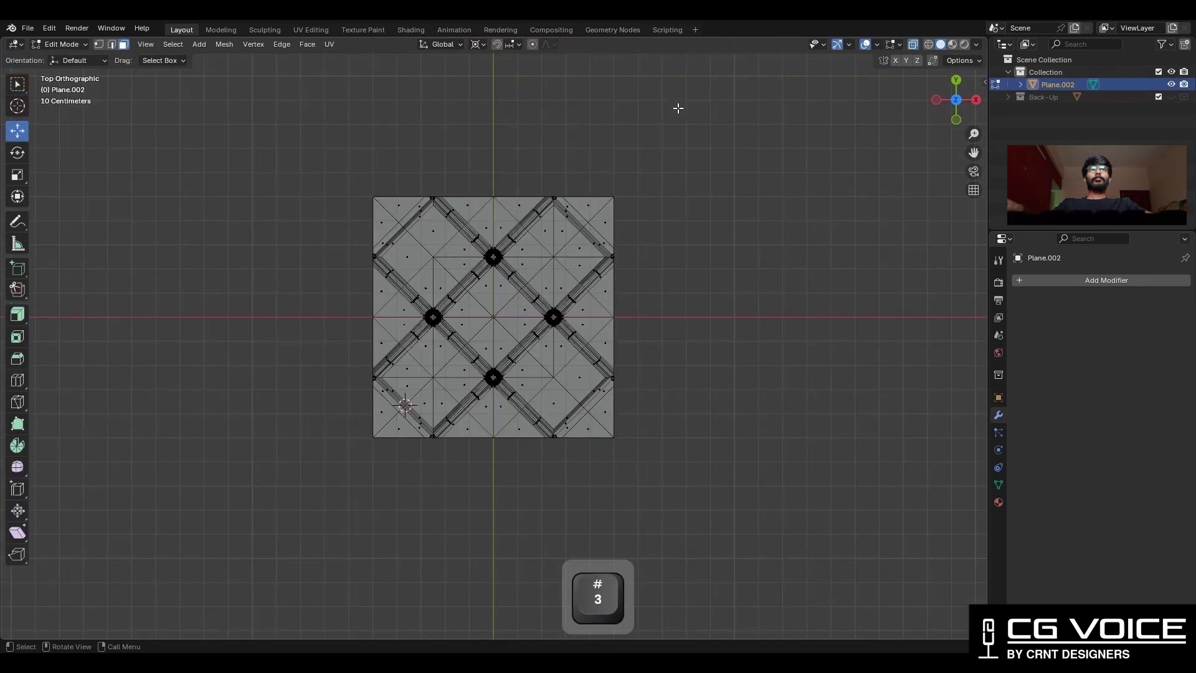
{"action": "left_click_drag", "start_coordinate": [680, 101], "coordinate": [549, 475]}
{"action": "scroll", "coordinate": [598, 405], "scroll_direction": "up", "scroll_amount": 6}
{"action": "middle_click_drag", "start_coordinate": [661, 350], "coordinate": [548, 216], "text": "shift"}
{"action": "key", "text": "x"}
{"action": "left_click", "coordinate": [716, 238]}
Delete the tile's faces beyond the centre of the -Y dome
{"action": "scroll", "coordinate": [654, 337], "scroll_direction": "down", "scroll_amount": 1}
{"action": "middle_click_drag", "start_coordinate": [626, 357], "coordinate": [707, 321], "text": "shift"}
{"action": "left_click_drag", "start_coordinate": [649, 284], "coordinate": [85, 483]}
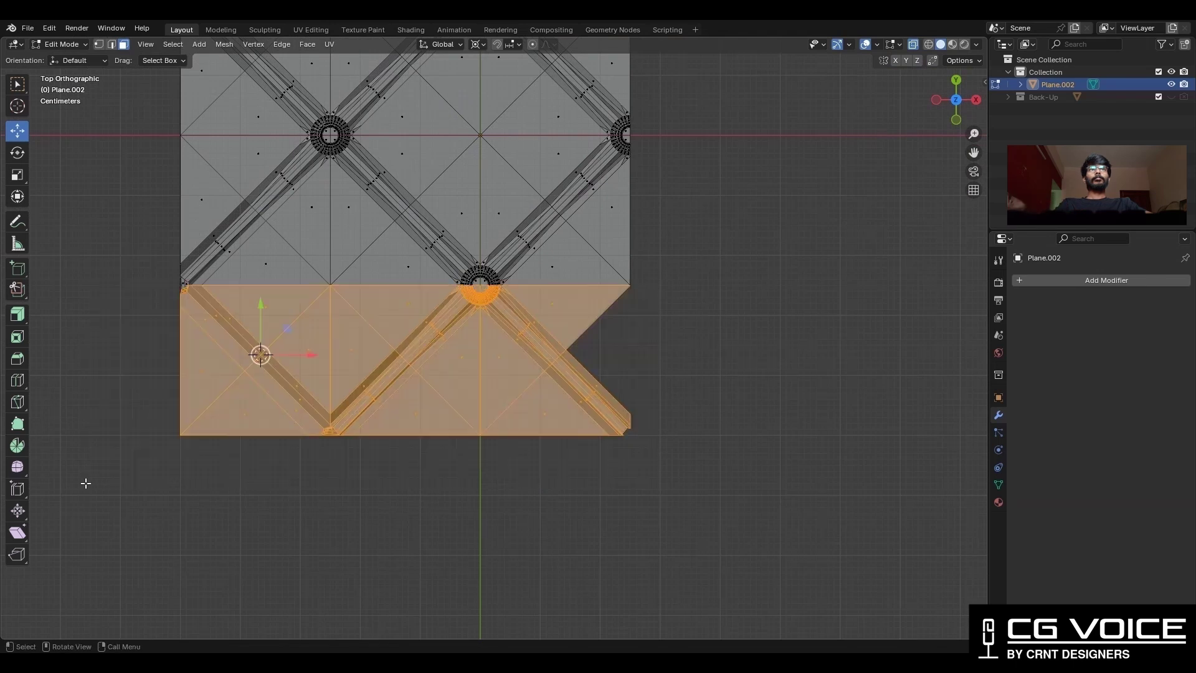
{"action": "scroll", "coordinate": [682, 224], "scroll_direction": "up", "scroll_amount": 5}
{"action": "middle_click_drag", "start_coordinate": [682, 222], "coordinate": [735, 269], "text": "shift"}
{"action": "key", "text": "x"}
{"action": "left_click", "coordinate": [733, 269]}
Delete the tile's faces beyond the centres of the -X and +Y domes
{"action": "scroll", "coordinate": [511, 193], "scroll_direction": "down", "scroll_amount": 5}
{"action": "middle_click_drag", "start_coordinate": [494, 178], "coordinate": [554, 282], "text": "shift"}
{"action": "scroll", "coordinate": [555, 283], "scroll_direction": "down", "scroll_amount": 3}
{"action": "left_click_drag", "start_coordinate": [484, 144], "coordinate": [368, 476]}
{"action": "scroll", "coordinate": [567, 174], "scroll_direction": "up", "scroll_amount": 5}
{"action": "left_click_drag", "start_coordinate": [879, 104], "coordinate": [241, 352], "text": "shift"}
{"action": "scroll", "coordinate": [709, 241], "scroll_direction": "up", "scroll_amount": 3}
{"action": "key", "text": "x"}
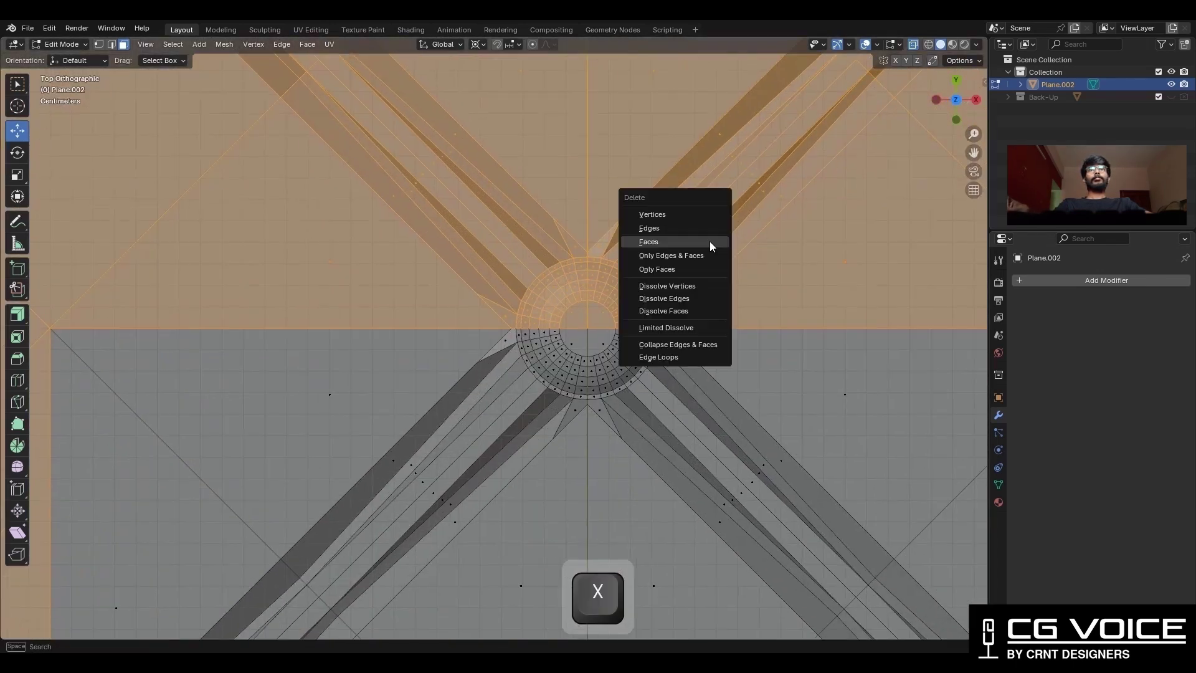
{"action": "left_click", "coordinate": [709, 242]}
Merge the stray vertices at the inner corner between the two ridges into the +Y half dome's rim, using At Last
{"action": "scroll", "coordinate": [528, 386], "scroll_direction": "up", "scroll_amount": 3}
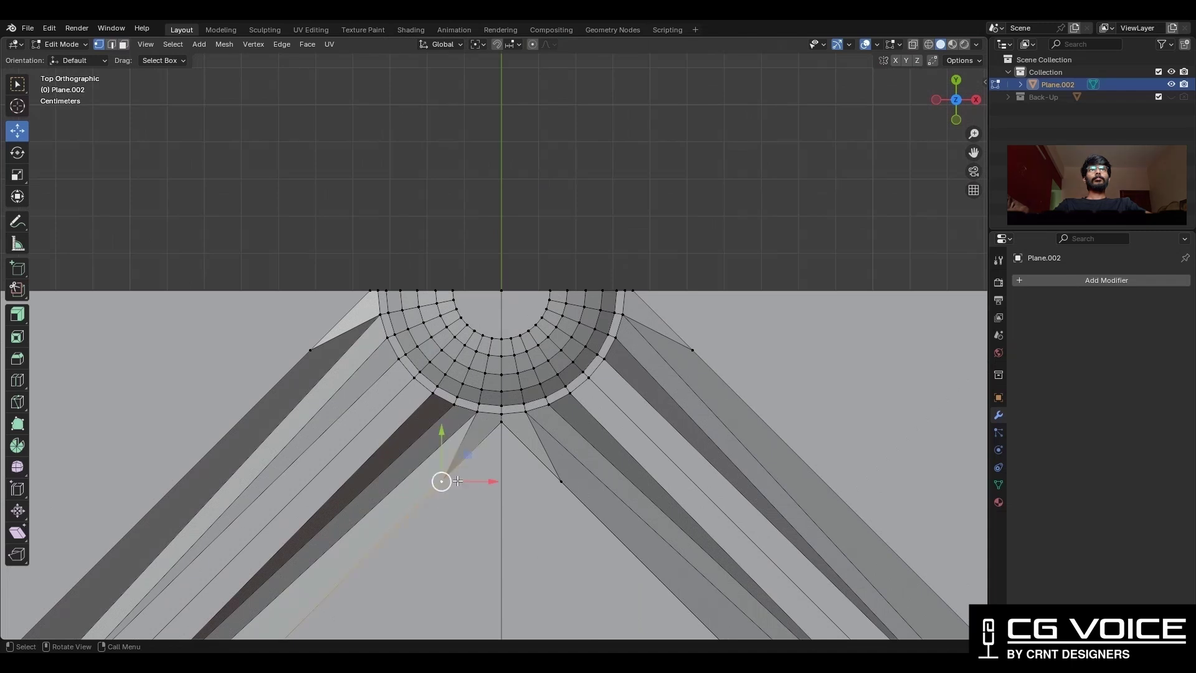
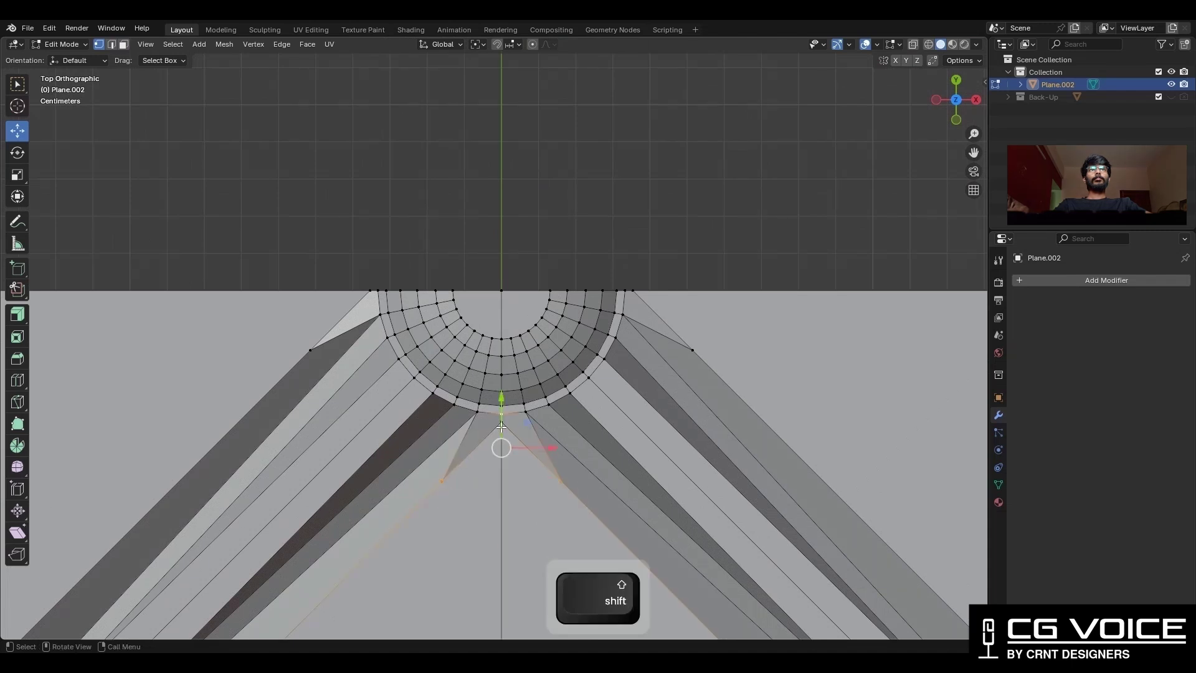
{"action": "key", "text": "m"}
{"action": "left_click", "coordinate": [508, 416]}
{"action": "key", "text": "c"}
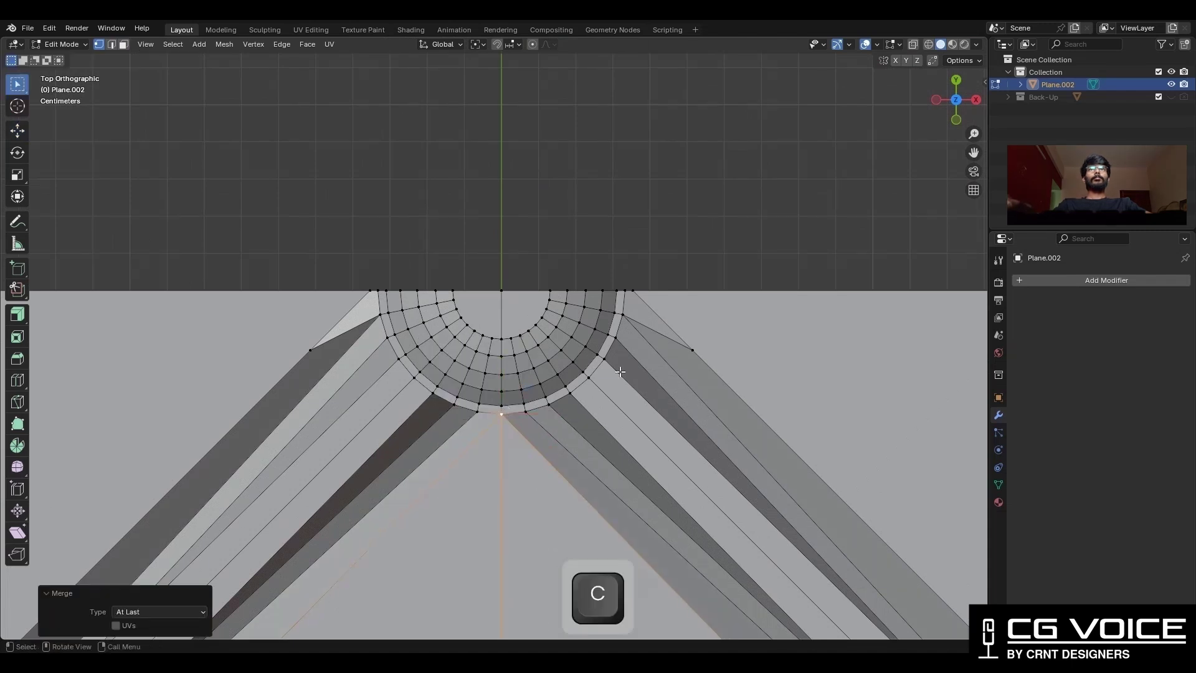
Merge the stray outer vertices on both sides of the +Y half dome into its rim end vertices, using At Last
{"action": "left_click", "coordinate": [691, 347]}
{"action": "left_click", "coordinate": [633, 293], "text": "shift"}
{"action": "left_click", "coordinate": [625, 292], "text": "shift"}
{"action": "key", "text": "m"}
{"action": "left_click", "coordinate": [630, 302]}
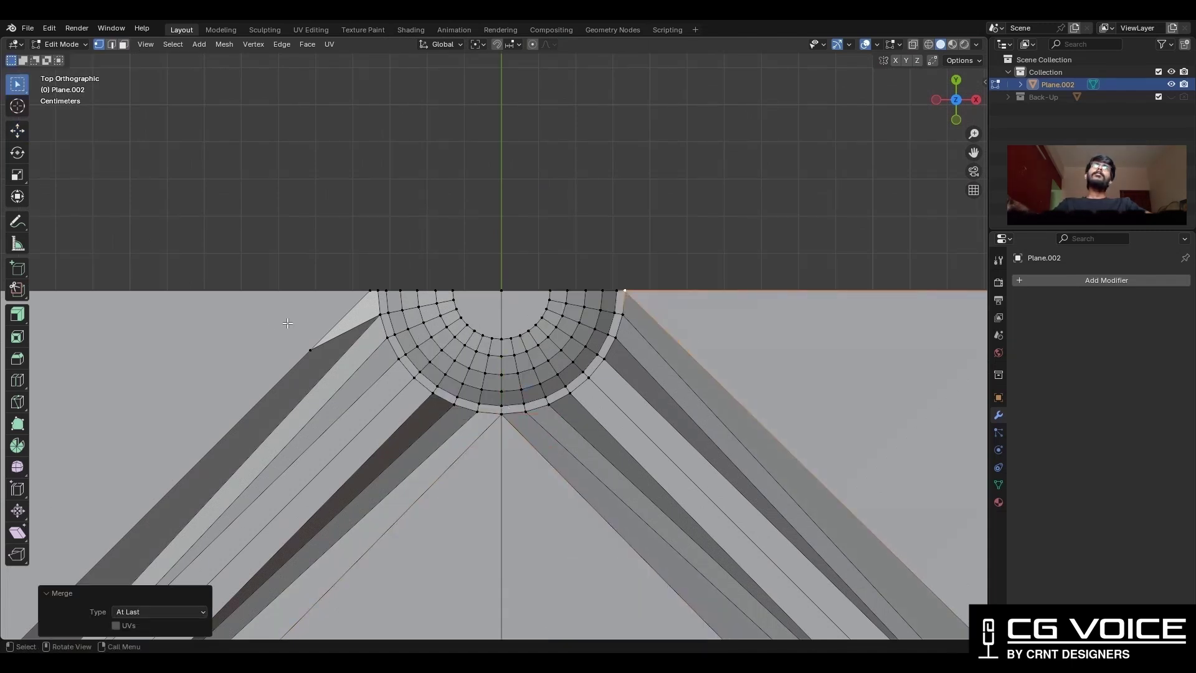
{"action": "left_click", "coordinate": [311, 349]}
{"action": "key", "text": "m"}
{"action": "left_click", "coordinate": [388, 303]}
{"action": "scroll", "coordinate": [623, 424], "scroll_direction": "down", "scroll_amount": 4}
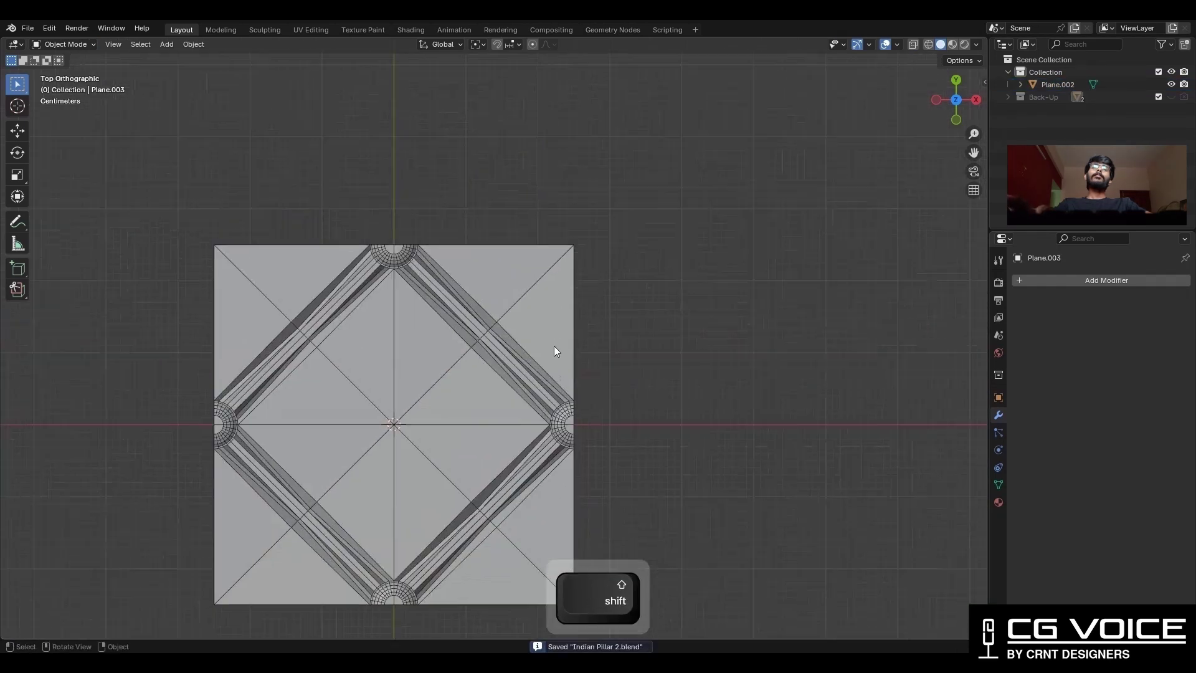
Edit the trimmed tile mesh and snap the 3D cursor to a rim vertex of a half dome at the ridge's end
{"action": "left_click", "coordinate": [555, 346]}
{"action": "key", "text": "Tab"}
{"action": "scroll", "coordinate": [561, 343], "scroll_direction": "up", "scroll_amount": 6}
{"action": "middle_click_drag", "start_coordinate": [626, 303], "coordinate": [603, 242]}
{"action": "left_click", "coordinate": [514, 507]}
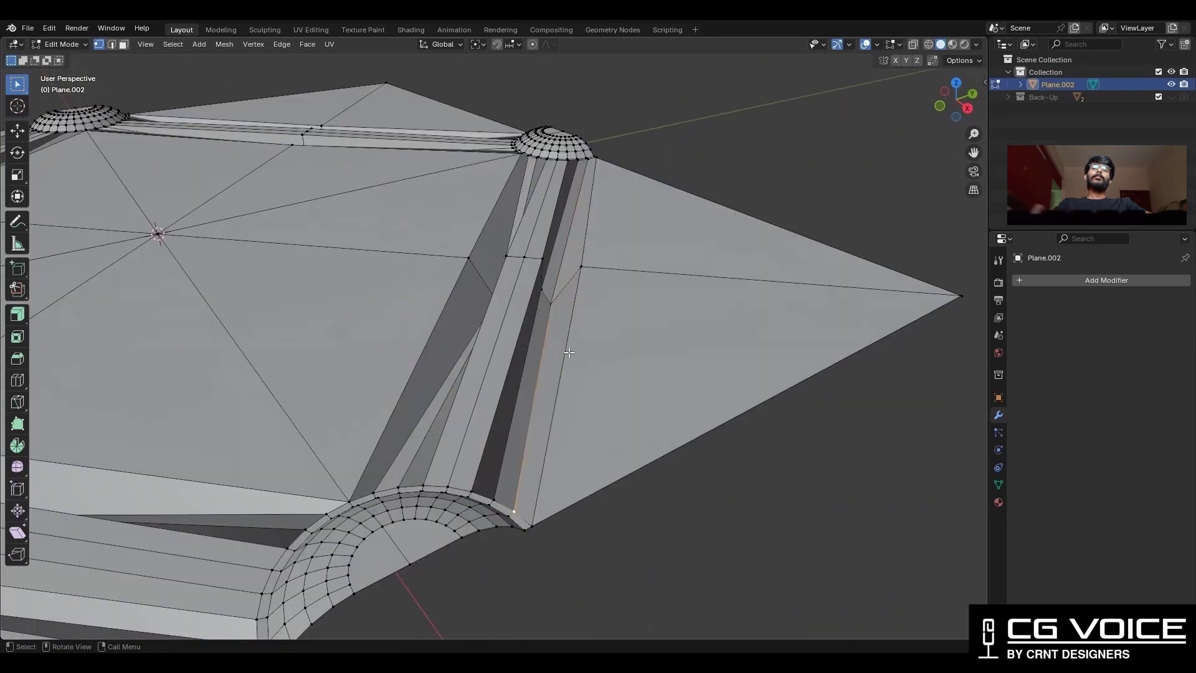
{"action": "key", "text": "shift+s"}
{"action": "left_click", "coordinate": [581, 351]}
Select the groove vertices midway along the ridges and scale them to 0 along Z with the 3D cursor as pivot
{"action": "left_click", "coordinate": [553, 309]}
{"action": "middle_click_drag", "start_coordinate": [553, 308], "coordinate": [589, 305]}
{"action": "left_click", "coordinate": [499, 300], "text": "shift"}
{"action": "middle_click_drag", "start_coordinate": [440, 310], "coordinate": [885, 268]}
{"action": "left_click", "coordinate": [388, 404], "text": "shift"}
{"action": "left_click", "coordinate": [449, 400], "text": "shift"}
{"action": "scroll", "coordinate": [630, 452], "scroll_direction": "down", "scroll_amount": 5}
{"action": "scroll", "coordinate": [646, 523], "scroll_direction": "up", "scroll_amount": 3}
{"action": "middle_click_drag", "start_coordinate": [642, 498], "coordinate": [349, 471]}
{"action": "left_click", "coordinate": [645, 473], "text": "shift"}
{"action": "left_click", "coordinate": [651, 514], "text": "shift"}
{"action": "left_click", "coordinate": [570, 118], "text": "shift"}
{"action": "middle_click_drag", "start_coordinate": [762, 203], "coordinate": [715, 209]}
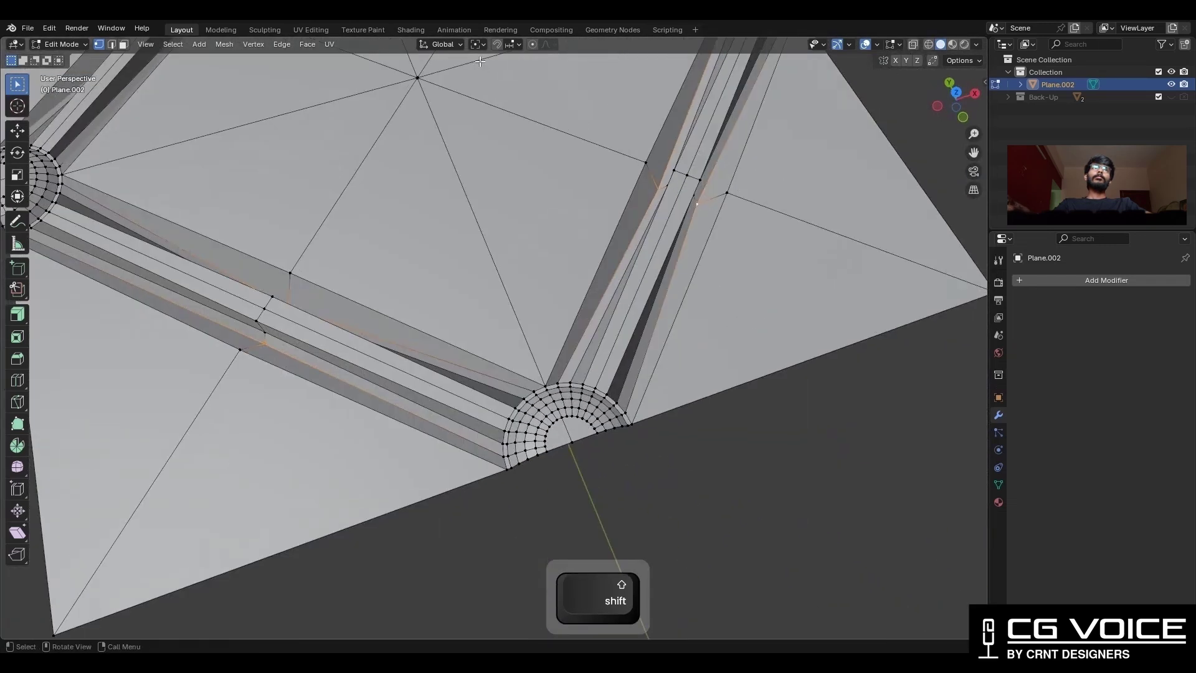
{"action": "left_click", "coordinate": [477, 44]}
{"action": "left_click", "coordinate": [504, 91]}
{"action": "key", "text": "s"}
{"action": "key", "text": "z"}
{"action": "key", "text": "0"}
{"action": "left_click", "coordinate": [712, 188]}
Select the remaining out-of-level mid-ridge vertices from the underside and scale them to 0 along Z around the 3D cursor
{"action": "middle_click_drag", "start_coordinate": [712, 188], "coordinate": [735, 193]}
{"action": "middle_click_drag", "start_coordinate": [735, 193], "coordinate": [623, 198], "text": "shift"}
{"action": "left_click", "coordinate": [575, 270]}
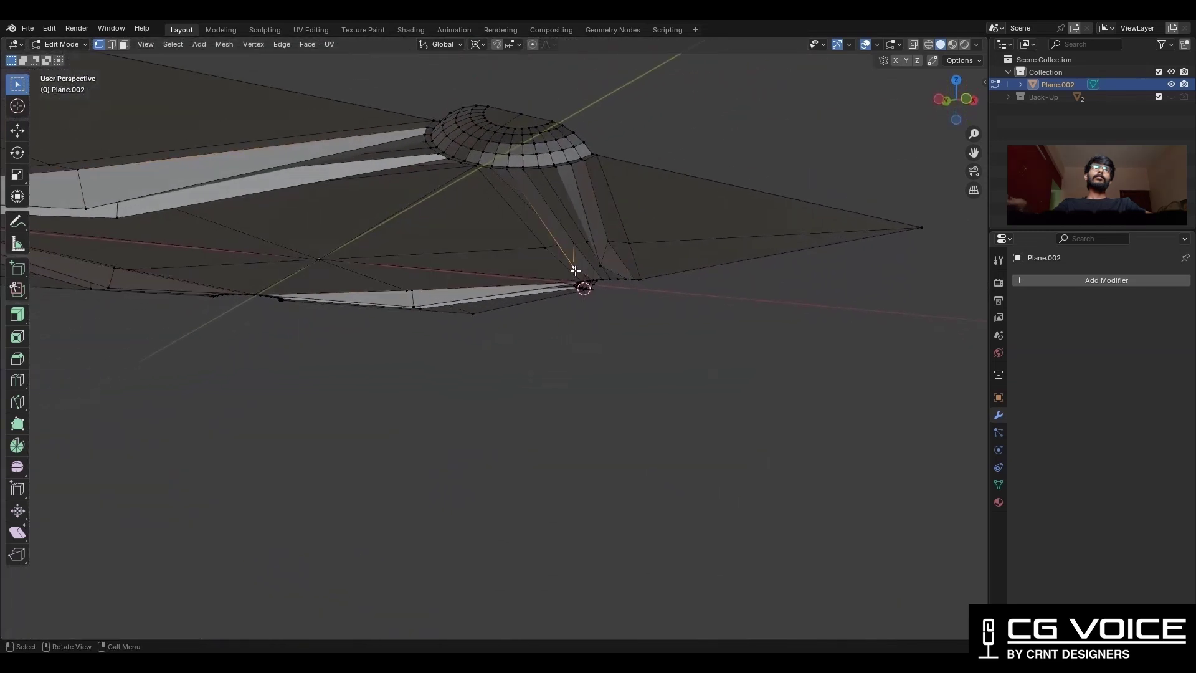
{"action": "middle_click_drag", "start_coordinate": [535, 297], "coordinate": [586, 225]}
{"action": "left_click", "coordinate": [521, 380], "text": "shift"}
{"action": "left_click", "coordinate": [529, 390], "text": "shift"}
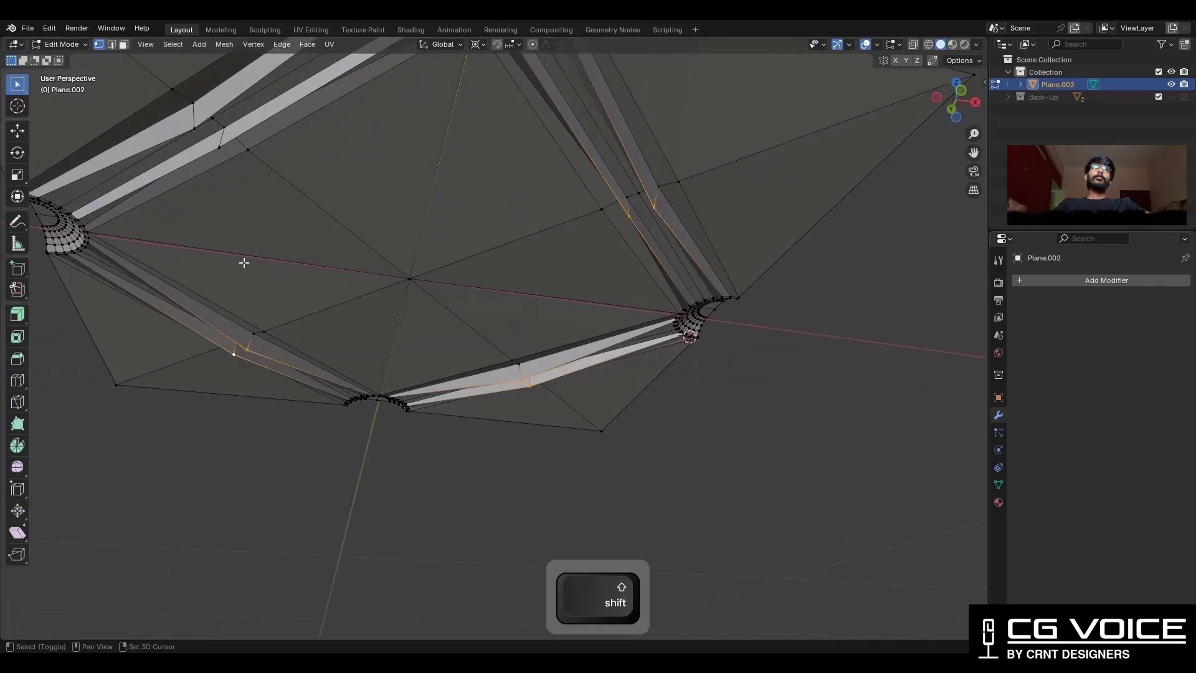
{"action": "middle_click_drag", "start_coordinate": [195, 124], "coordinate": [743, 231]}
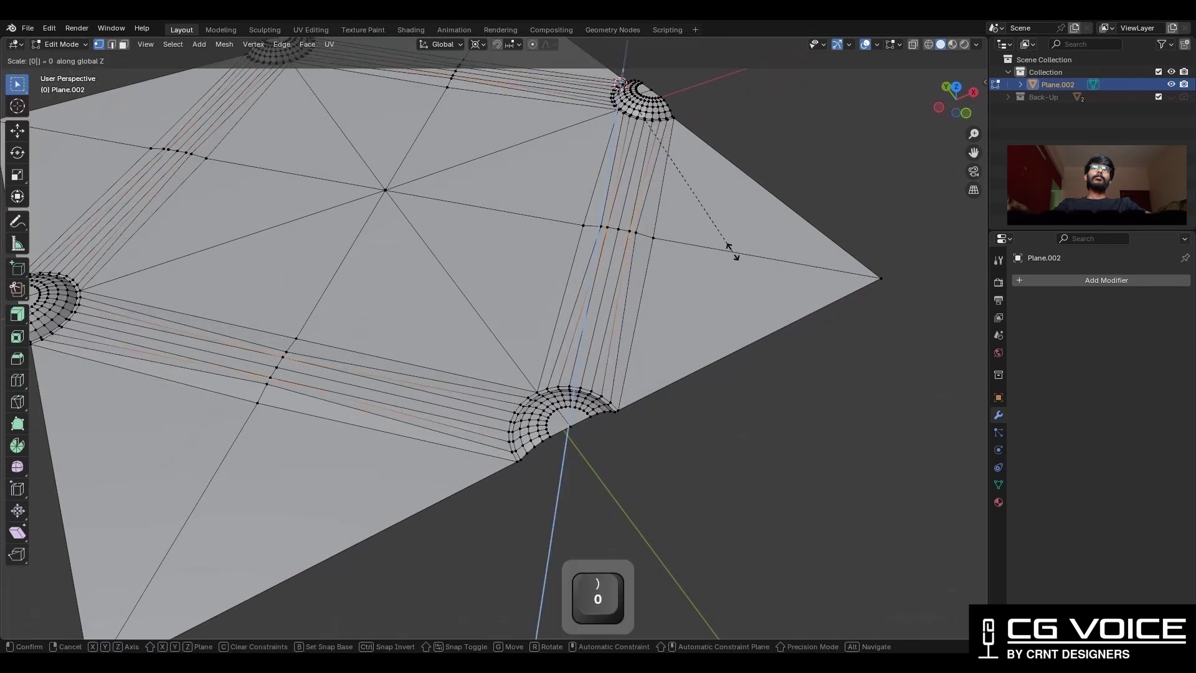
Cut new edges along both outer sides of the +X+Y ridge, joining the rim vertices of its two half domes with the Knife Topology Tool
{"action": "key", "text": "1"}
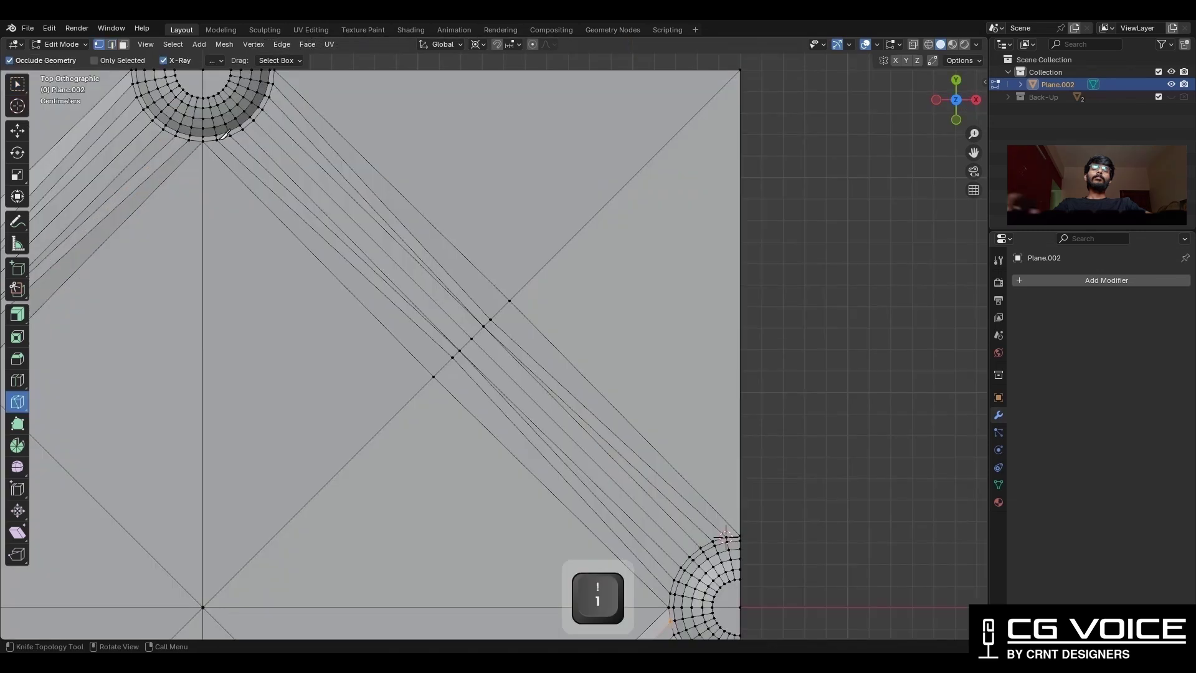
{"action": "left_click", "coordinate": [217, 140]}
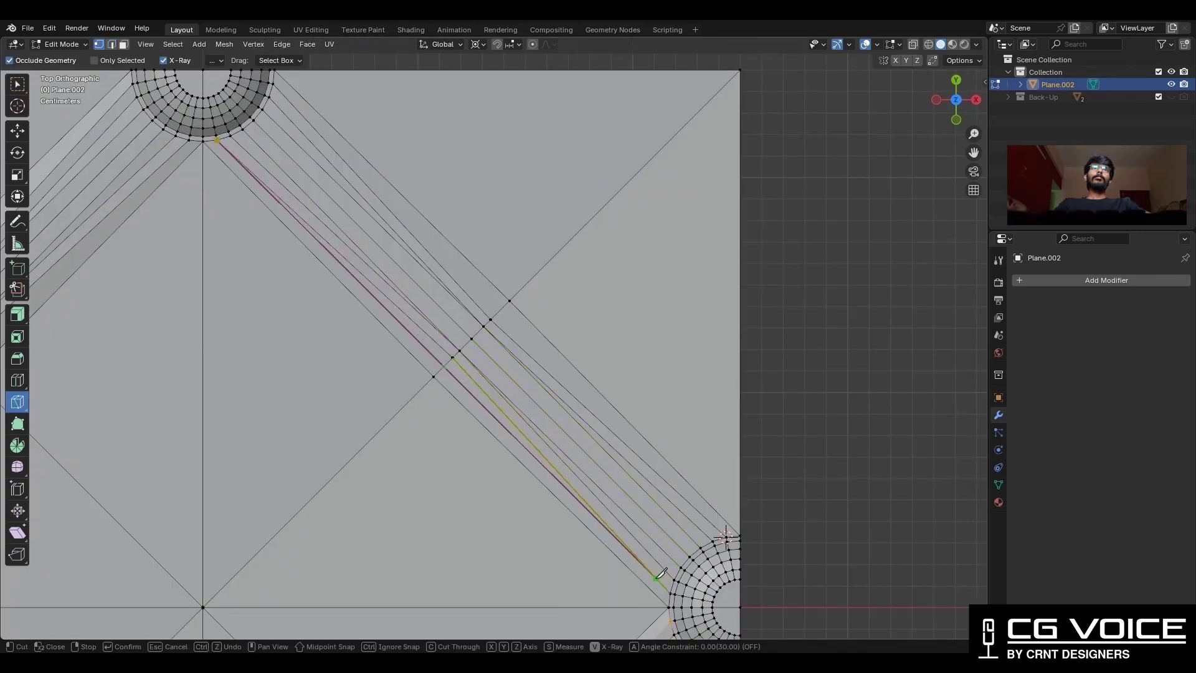
{"action": "left_click", "coordinate": [672, 591]}
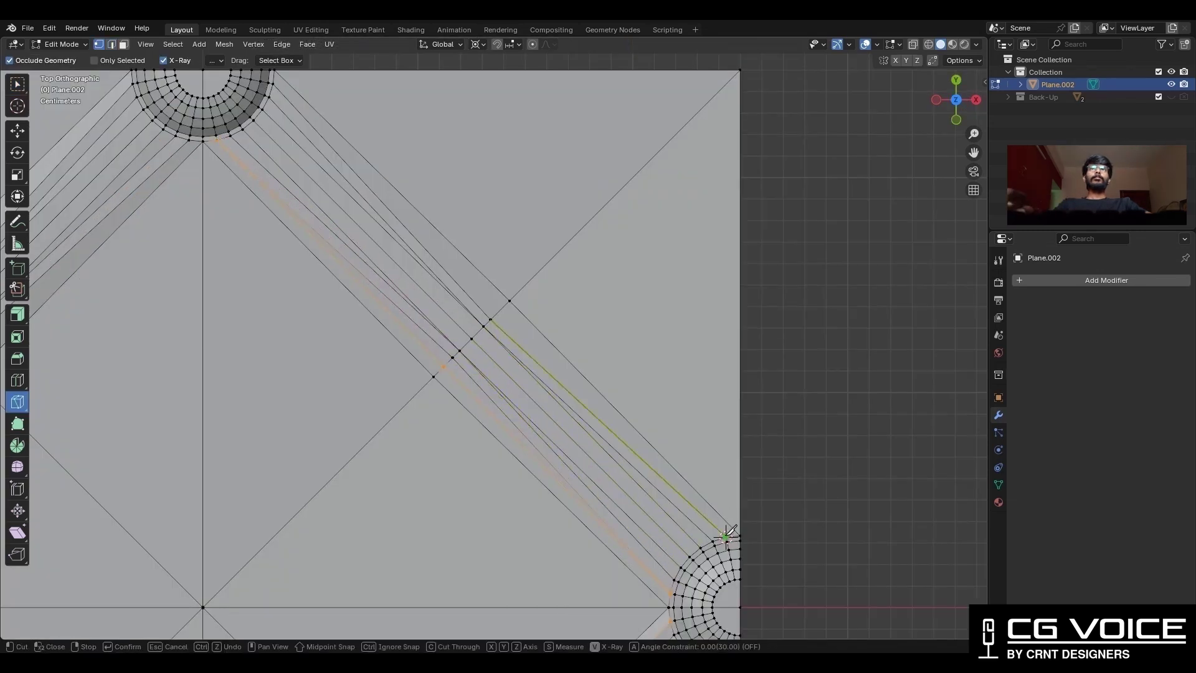
{"action": "key", "text": "Return"}
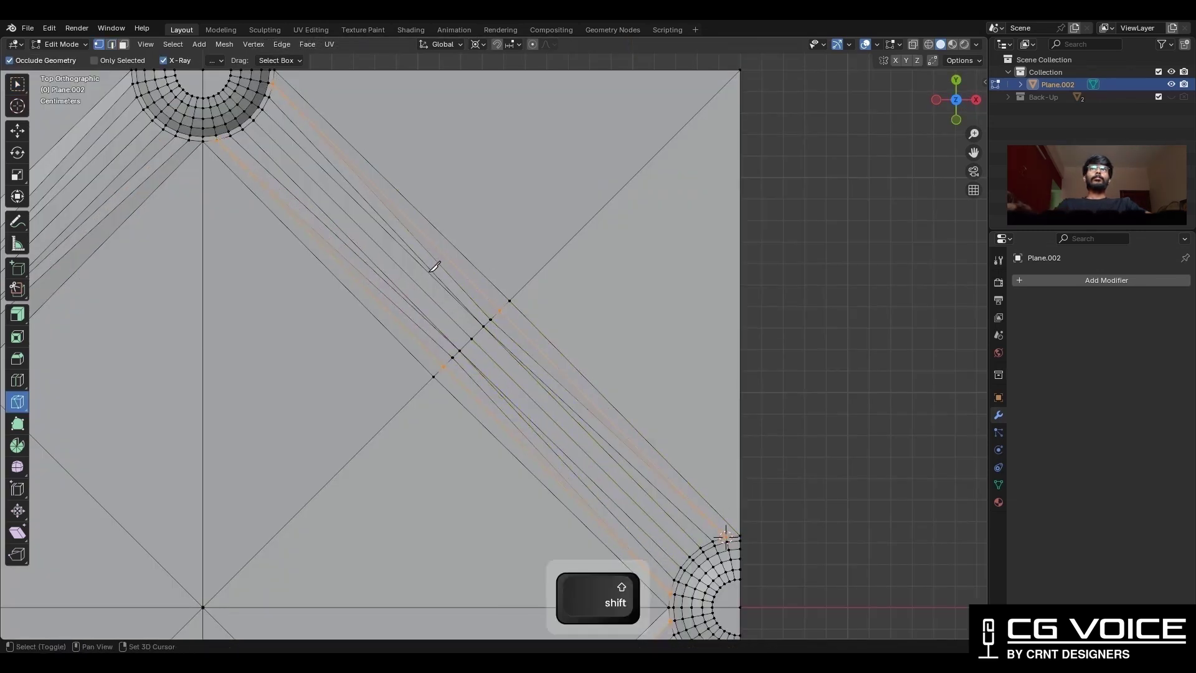
Dissolve the old stray and crossing edges along the +X+Y ridge, keeping the lines between matching rim vertices
{"action": "key", "text": "2"}
{"action": "key", "text": "ctrl+x"}
{"action": "left_click", "coordinate": [491, 358]}
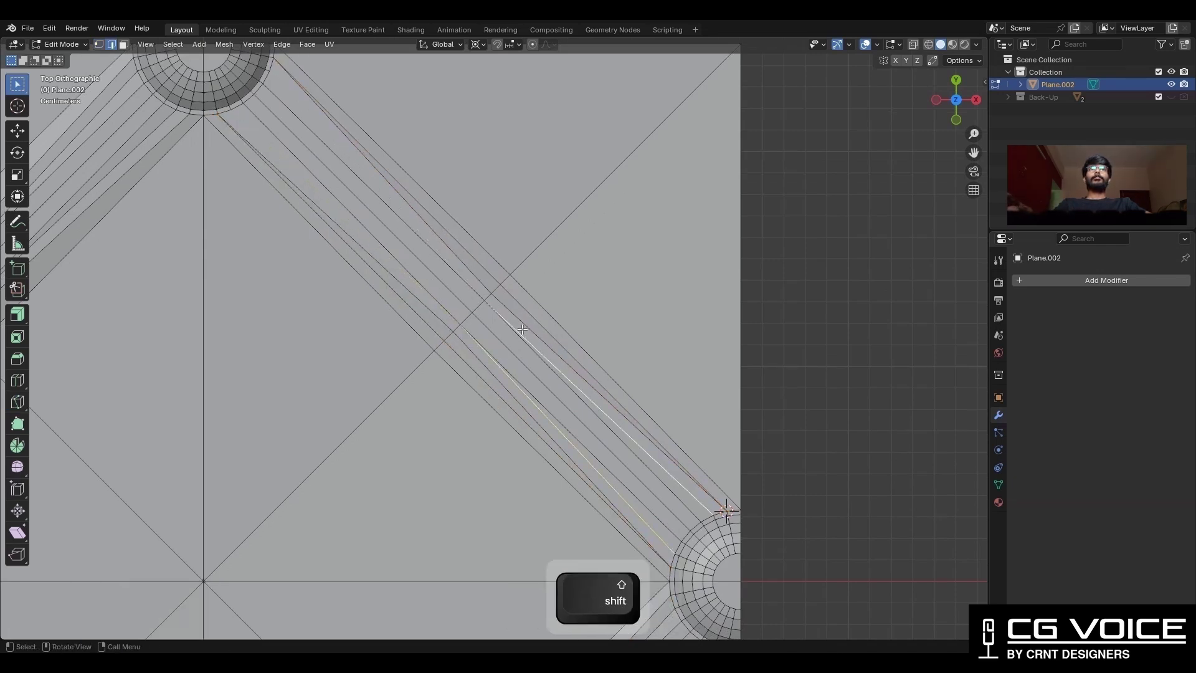
{"action": "key", "text": "ctrl+x"}
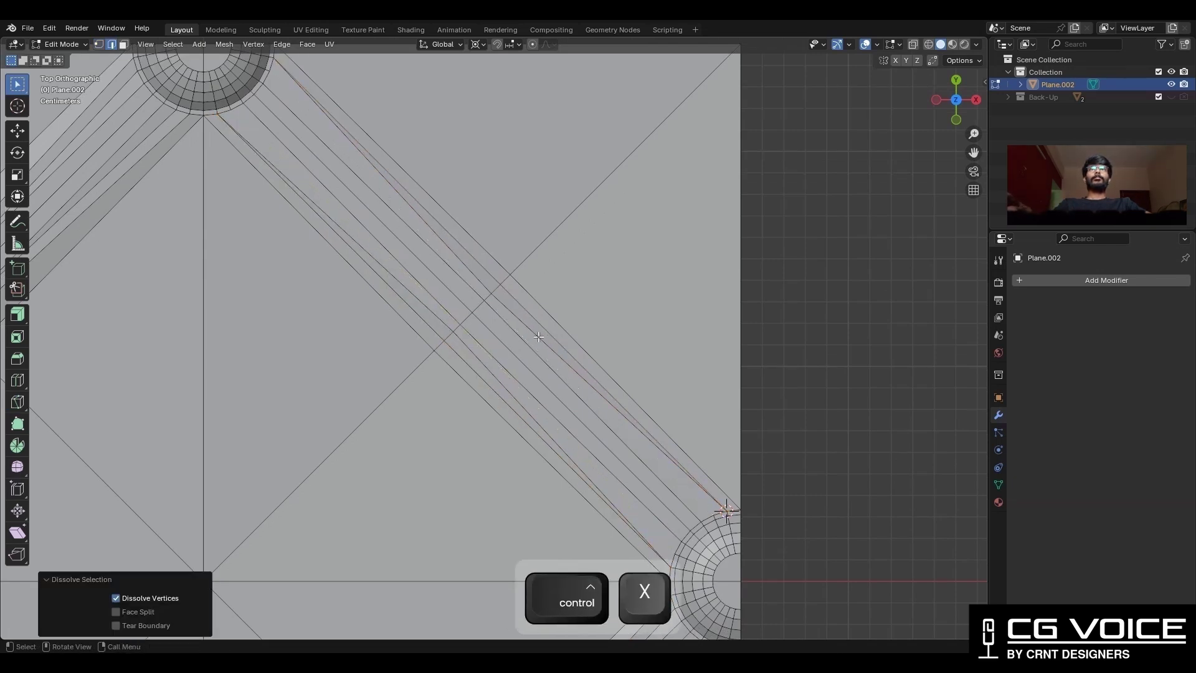
{"action": "left_click", "coordinate": [536, 329]}
{"action": "left_click", "coordinate": [471, 275], "text": "shift"}
{"action": "key", "text": "ctrl+x"}
{"action": "left_click", "coordinate": [439, 320]}
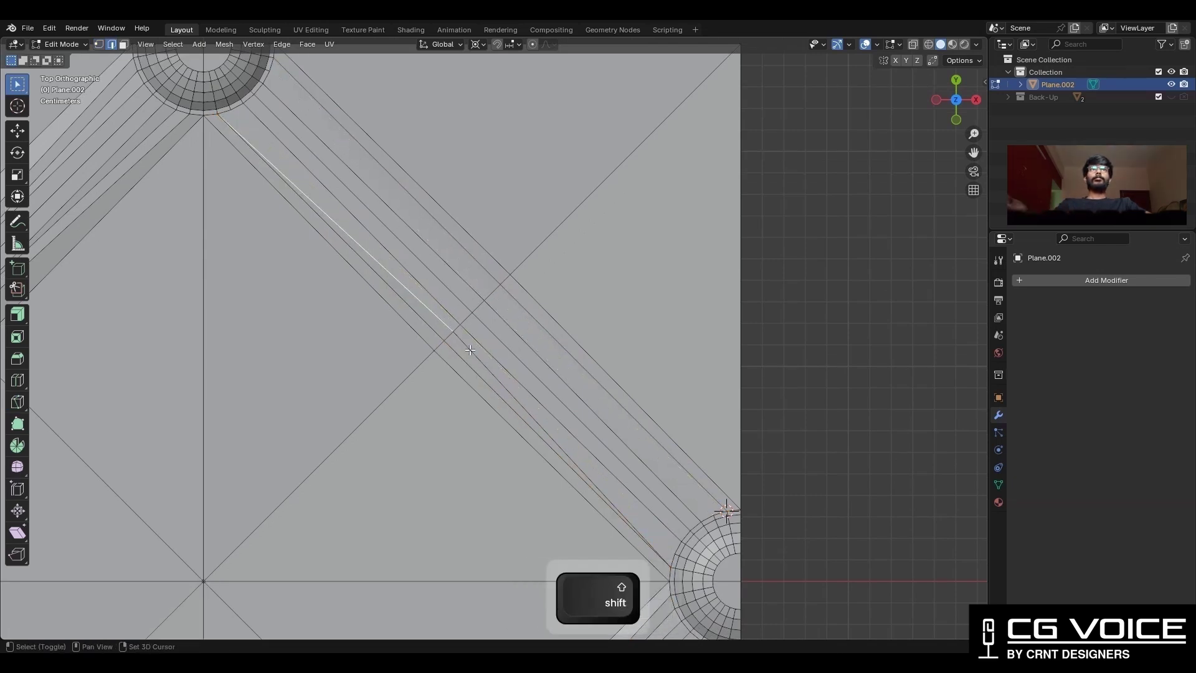
{"action": "key", "text": "ctrl+x"}
Insert a single centered loop cut along the +X+Y ridge, running between its two half domes
{"action": "key", "text": "ctrl+r"}
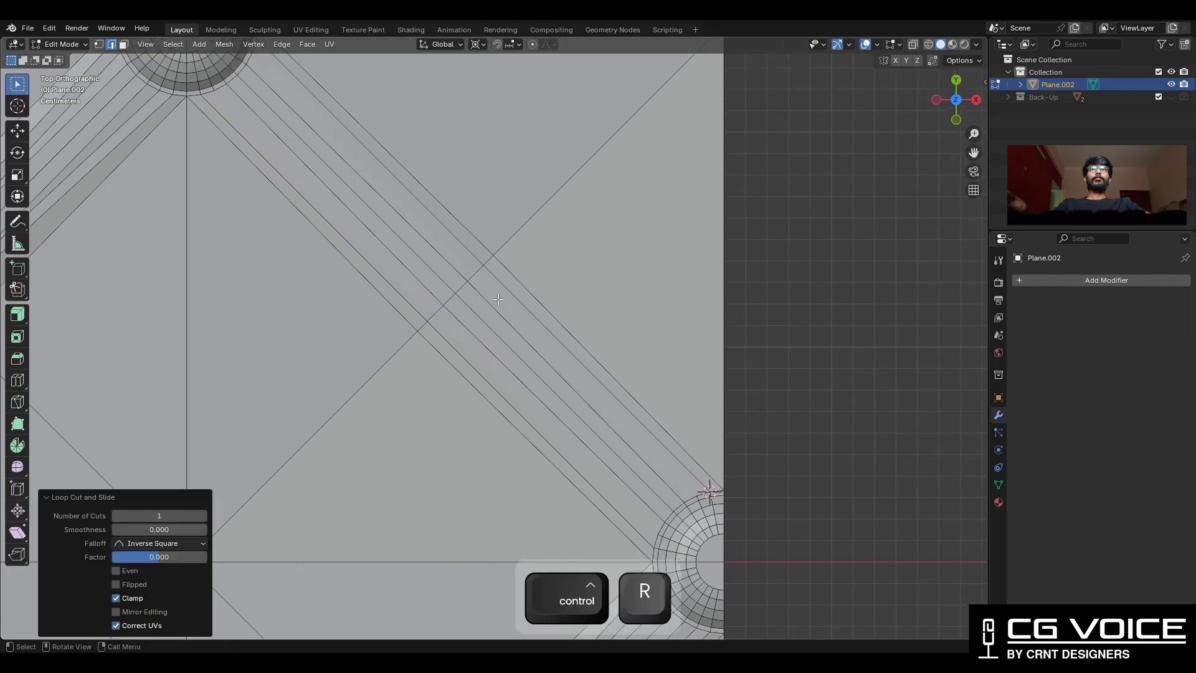
{"action": "right_click", "coordinate": [472, 273]}
{"action": "key", "text": "1"}
{"action": "left_click", "coordinate": [474, 273]}
{"action": "middle_click_drag", "start_coordinate": [284, 104], "coordinate": [293, 133], "text": "shift"}
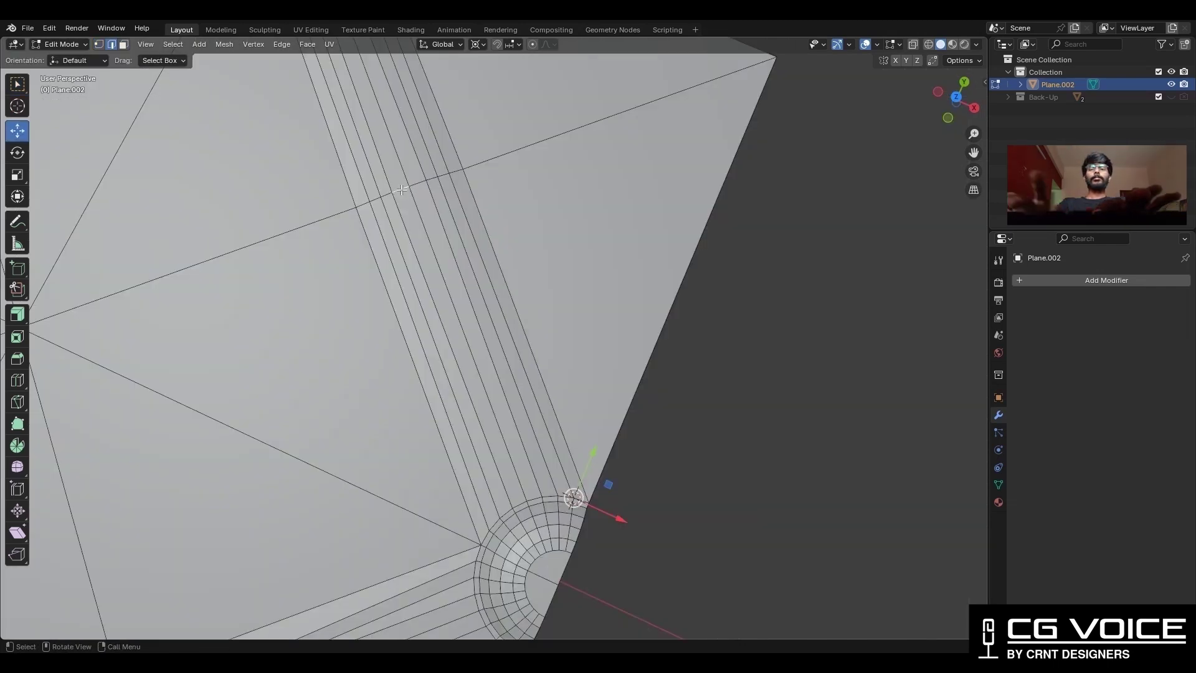
Lower the inner cross edges midway along the +X+Y ridge by about 0.0115 m along Z
{"action": "scroll", "coordinate": [407, 202], "scroll_direction": "down", "scroll_amount": 2}
{"action": "middle_click_drag", "start_coordinate": [592, 306], "coordinate": [562, 262]}
{"action": "left_click_drag", "start_coordinate": [488, 329], "coordinate": [499, 353]}
{"action": "middle_click_drag", "start_coordinate": [499, 305], "coordinate": [504, 354], "text": "shift"}
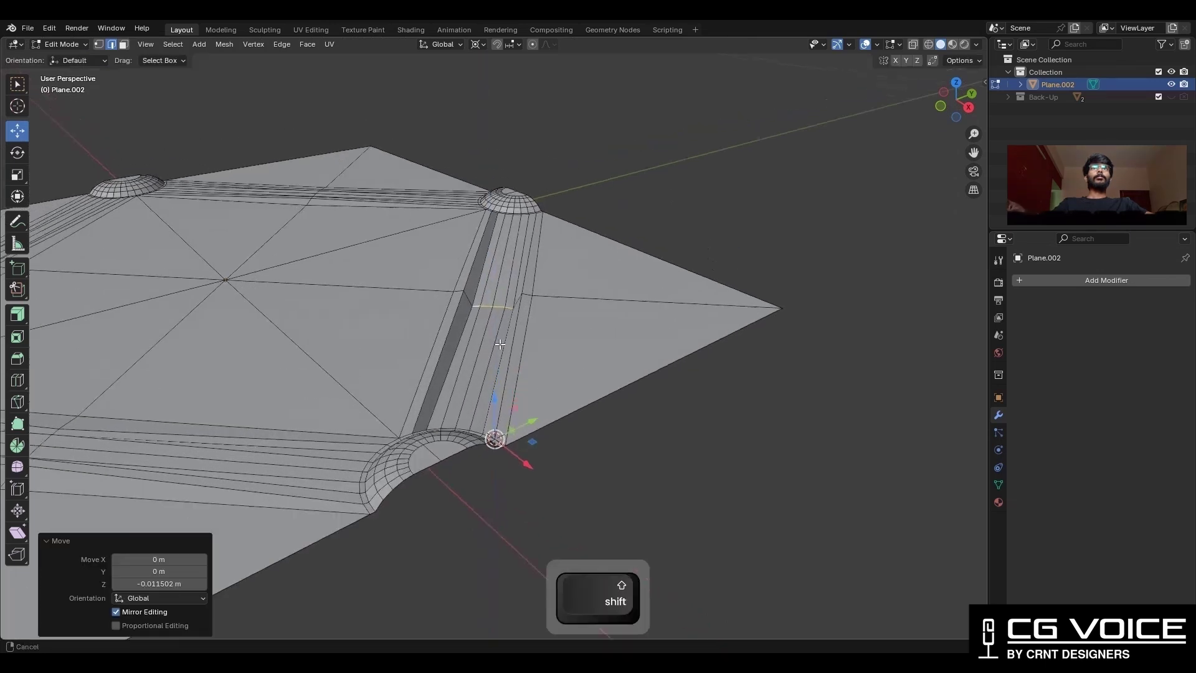
Raise the central cross edges midway along the +X+Y ridge along Z to form a crest between two grooves
{"action": "scroll", "coordinate": [500, 339], "scroll_direction": "up", "scroll_amount": 2}
{"action": "left_click", "coordinate": [488, 298]}
{"action": "left_click", "coordinate": [505, 301], "text": "shift"}
{"action": "left_click_drag", "start_coordinate": [504, 484], "coordinate": [505, 430]}
{"action": "middle_click_drag", "start_coordinate": [600, 347], "coordinate": [559, 344]}
Add a level 2 Subdivision modifier to the tile
{"action": "key", "text": "Tab"}
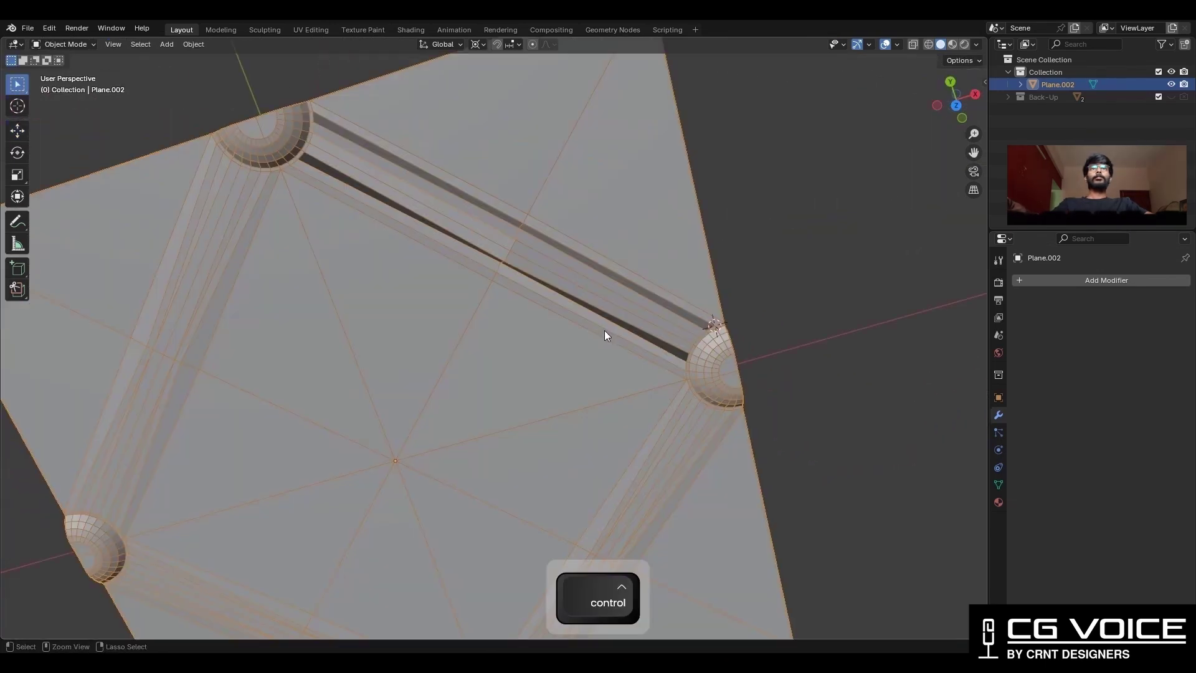
{"action": "key", "text": "ctrl+2"}
{"action": "key", "text": "shift+alt+z"}
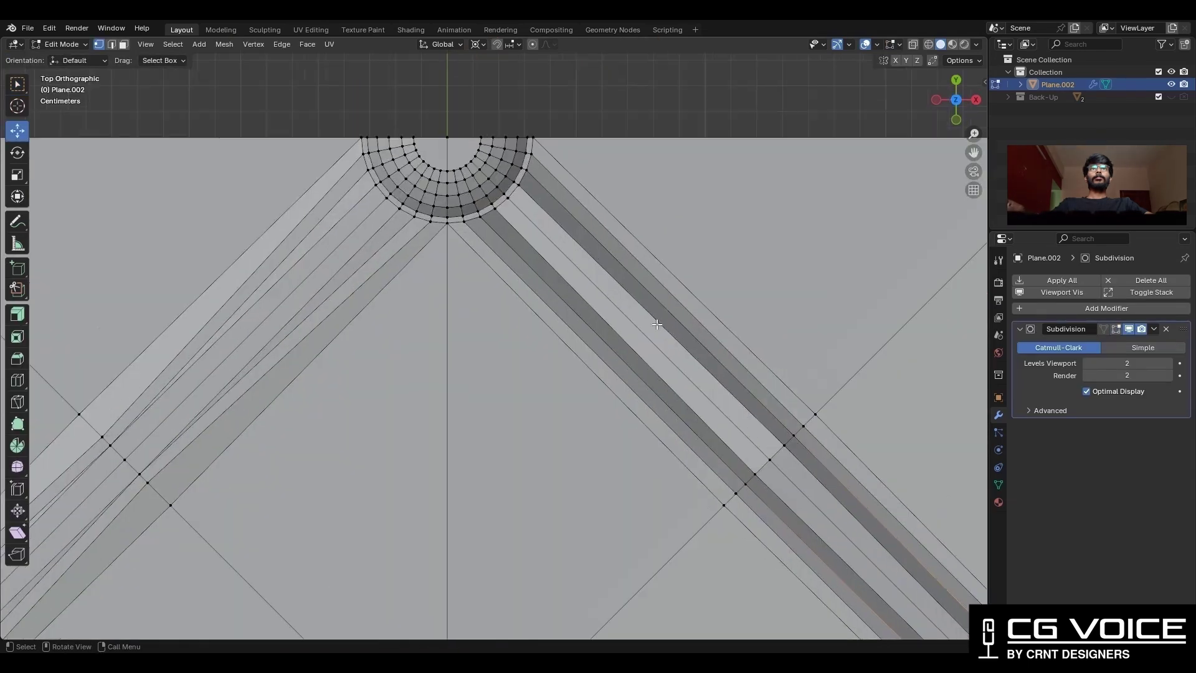
Add a centered loop cut across the +X+Y ridge on each side of its midpoint
{"action": "scroll", "coordinate": [657, 324], "scroll_direction": "up", "scroll_amount": 1}
{"action": "key", "text": "ctrl+r"}
{"action": "left_click", "coordinate": [584, 227]}
{"action": "right_click", "coordinate": [584, 227]}
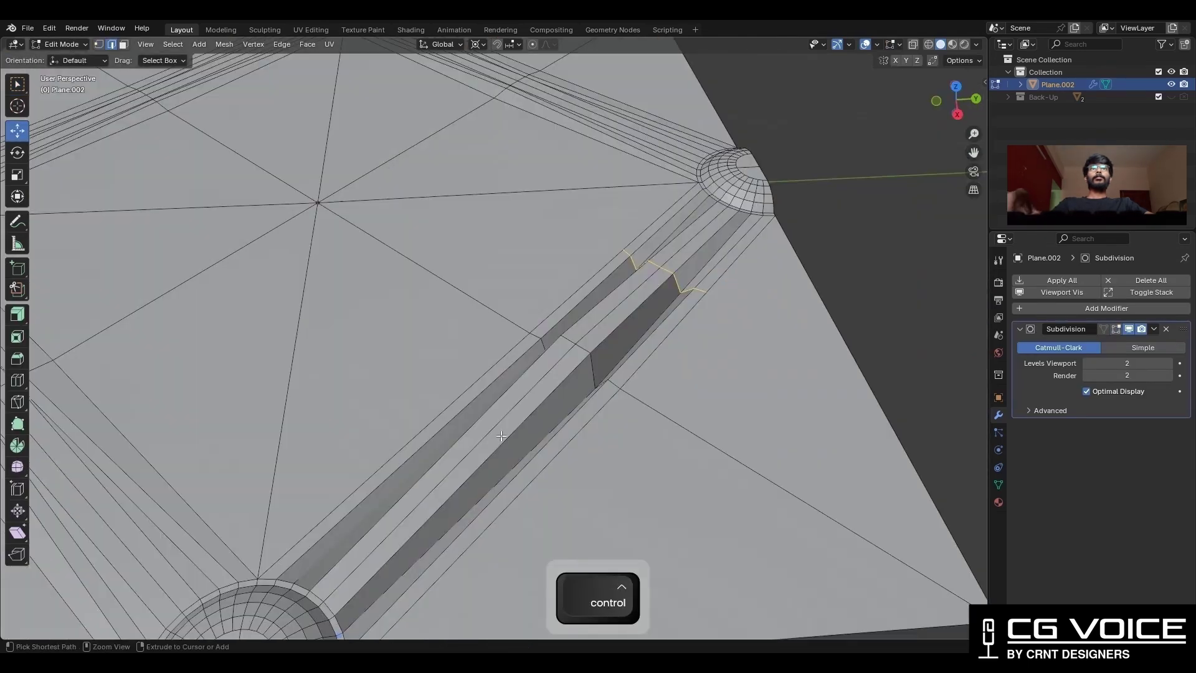
{"action": "key", "text": "ctrl+r"}
{"action": "left_click", "coordinate": [427, 501]}
{"action": "left_click", "coordinate": [427, 501]}
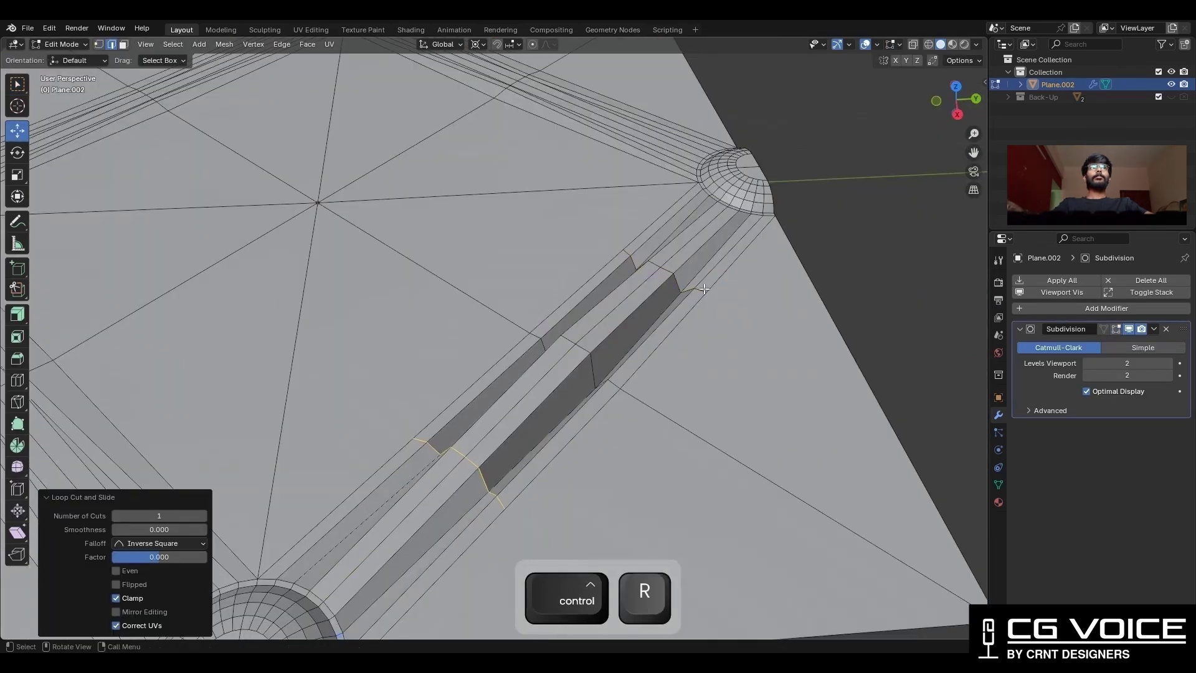
Symmetrize the whole mesh from +X to -X and from +Y to -Y so all four ridges match
{"action": "scroll", "coordinate": [646, 309], "scroll_direction": "down", "scroll_amount": 8}
{"action": "key", "text": "KP_7"}
{"action": "key", "text": "a"}
{"action": "left_click", "coordinate": [224, 45]}
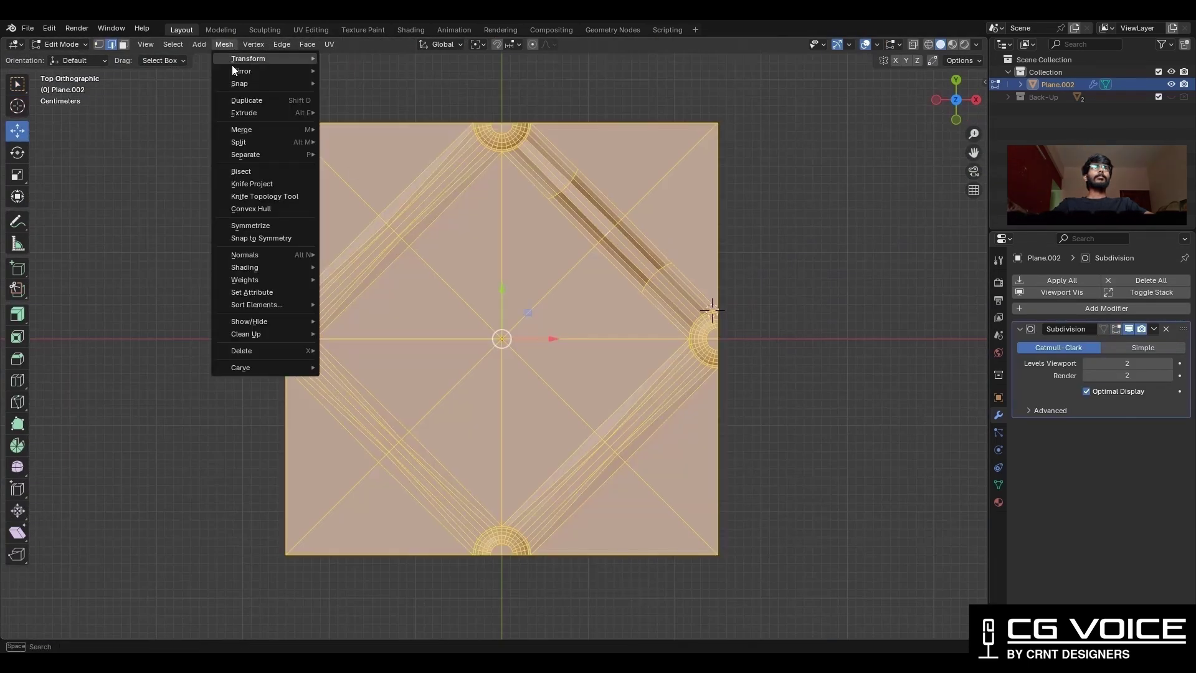
{"action": "left_click", "coordinate": [255, 225]}
{"action": "key", "text": "a"}
{"action": "left_click", "coordinate": [224, 45]}
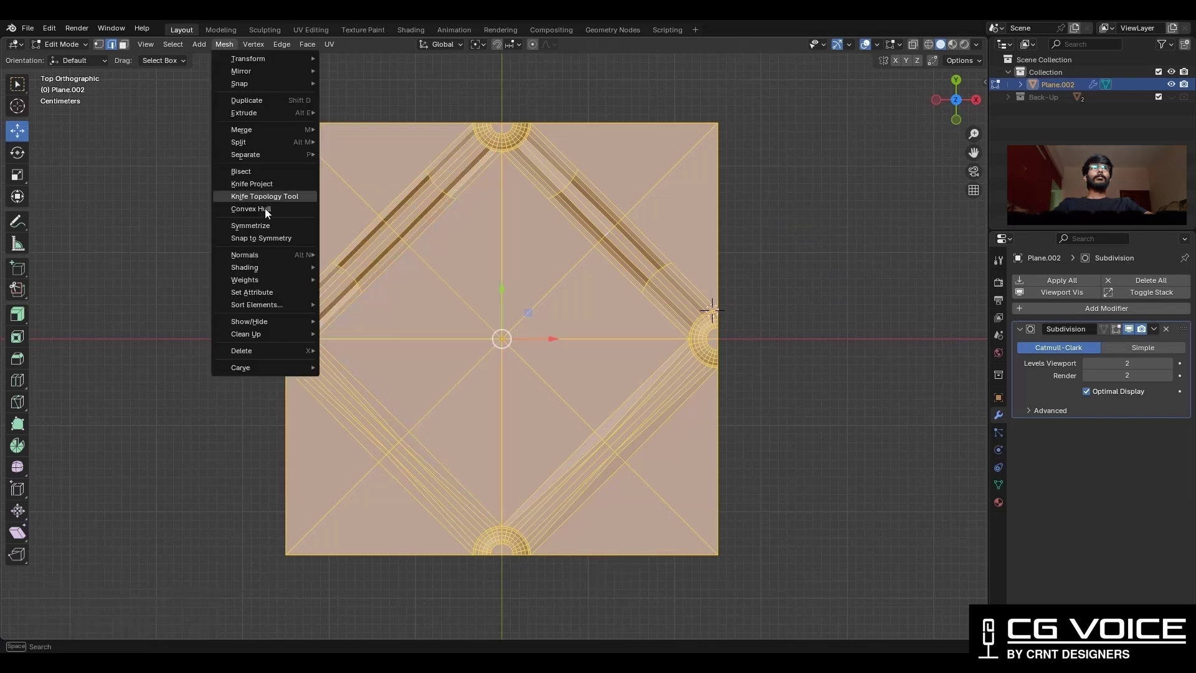
{"action": "left_click", "coordinate": [255, 225]}
Examine the subdivided tile in Object Mode with the overlays hidden
{"action": "key", "text": "Tab"}
{"action": "left_click", "coordinate": [795, 259]}
{"action": "key", "text": "alt+shift+z"}
{"action": "scroll", "coordinate": [601, 295], "scroll_direction": "down", "scroll_amount": 4}
{"action": "scroll", "coordinate": [534, 299], "scroll_direction": "up", "scroll_amount": 3}
{"action": "scroll", "coordinate": [532, 298], "scroll_direction": "up", "scroll_amount": 1}
{"action": "key", "text": "alt+shift+z"}
Inset the flat faces of the central diamond and the four tile corners
{"action": "key", "text": "Tab"}
{"action": "key", "text": "3"}
{"action": "left_click_drag", "start_coordinate": [536, 305], "coordinate": [471, 374]}
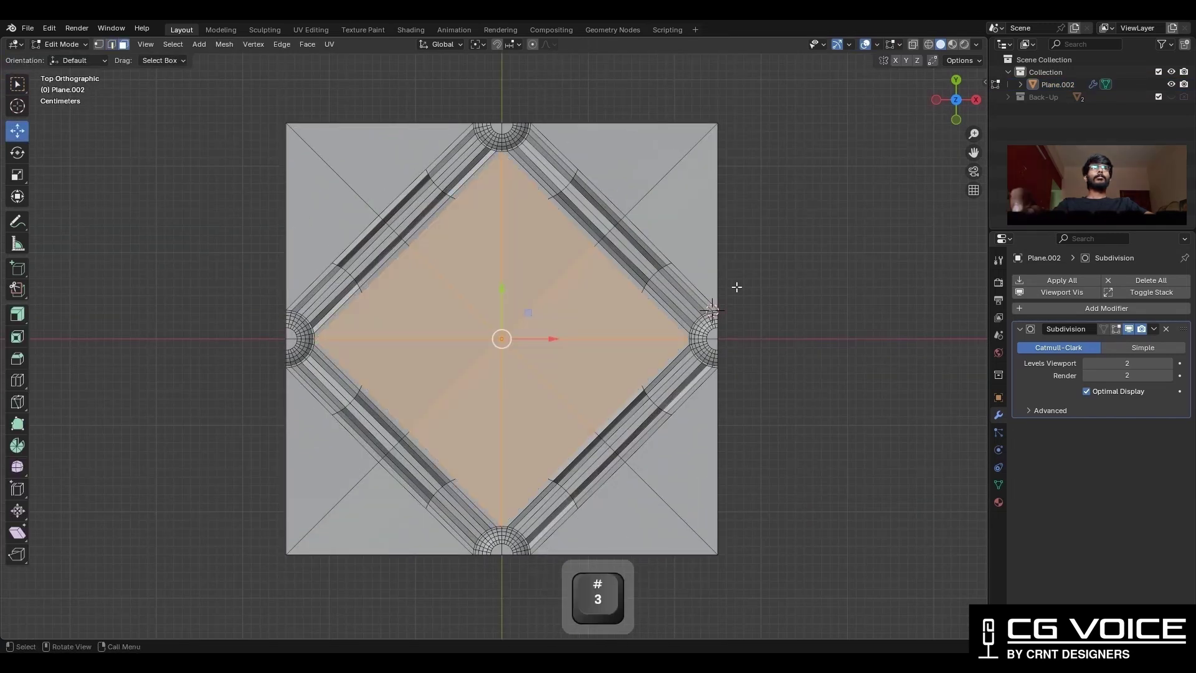
{"action": "middle_click_drag", "start_coordinate": [737, 286], "coordinate": [728, 296]}
{"action": "left_click_drag", "start_coordinate": [701, 172], "coordinate": [659, 221], "text": "shift"}
{"action": "left_click_drag", "start_coordinate": [381, 150], "coordinate": [333, 181], "text": "shift"}
{"action": "middle_click_drag", "start_coordinate": [648, 499], "coordinate": [603, 404], "text": "shift"}
{"action": "left_click_drag", "start_coordinate": [630, 420], "coordinate": [586, 449], "text": "shift"}
{"action": "left_click_drag", "start_coordinate": [265, 380], "coordinate": [302, 414], "text": "shift"}
{"action": "middle_click_drag", "start_coordinate": [802, 280], "coordinate": [782, 387], "text": "shift"}
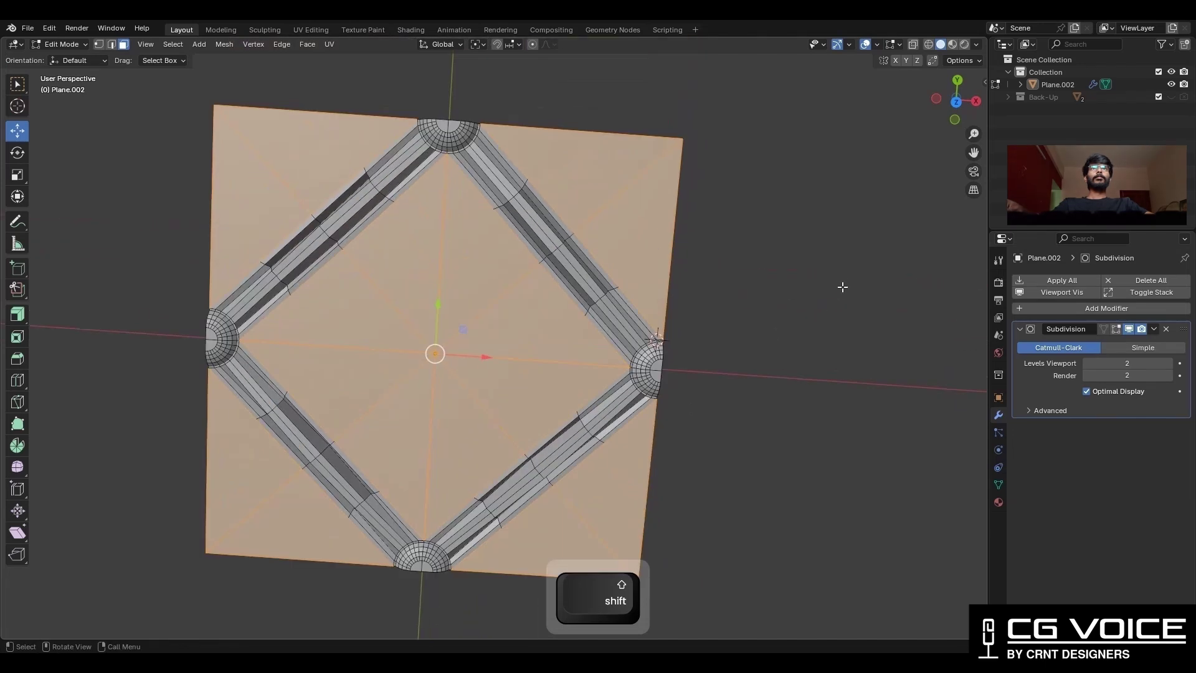
{"action": "key", "text": "i"}
{"action": "left_click", "coordinate": [796, 302]}
Raise the inset diamond and corner faces slightly along Z
{"action": "middle_click_drag", "start_coordinate": [796, 302], "coordinate": [763, 224]}
{"action": "left_click_drag", "start_coordinate": [447, 255], "coordinate": [446, 242]}
{"action": "middle_click_drag", "start_coordinate": [447, 242], "coordinate": [459, 210]}
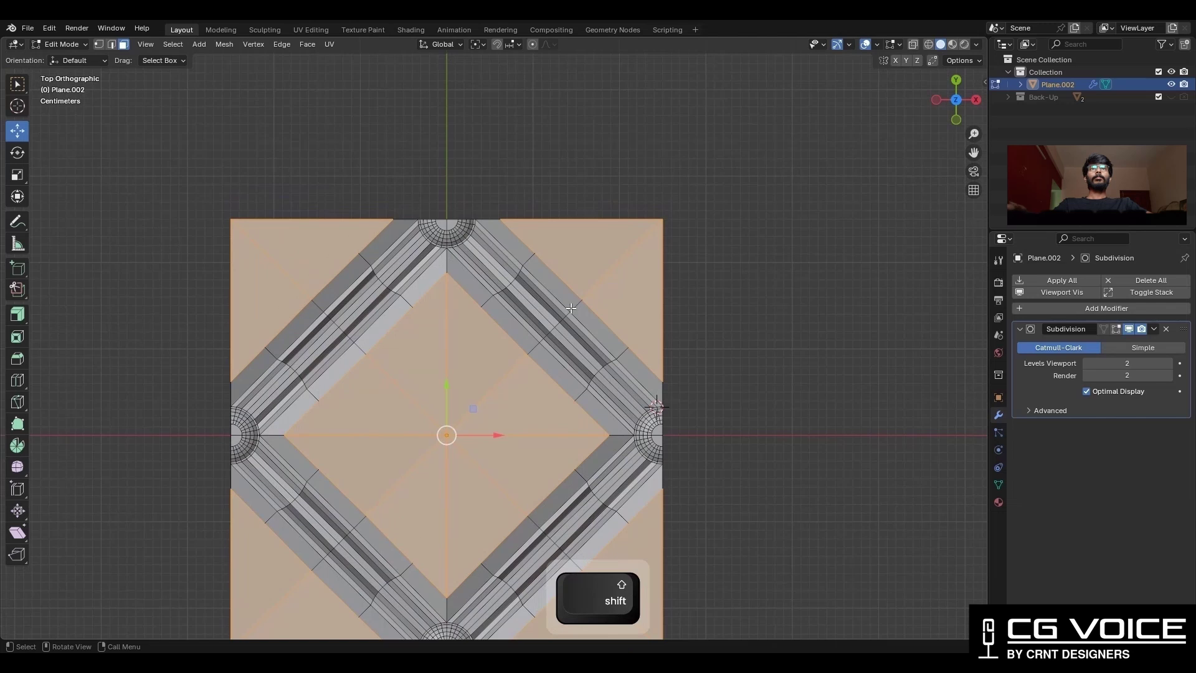
Push the middle cross loop of the +X+Y ridge outward in Normal orientation and dissolve the two cross loops beside it
{"action": "key", "text": "2"}
{"action": "left_click", "coordinate": [557, 321], "text": "alt"}
{"action": "left_click", "coordinate": [441, 44]}
{"action": "left_click_drag", "start_coordinate": [592, 290], "coordinate": [600, 283]}
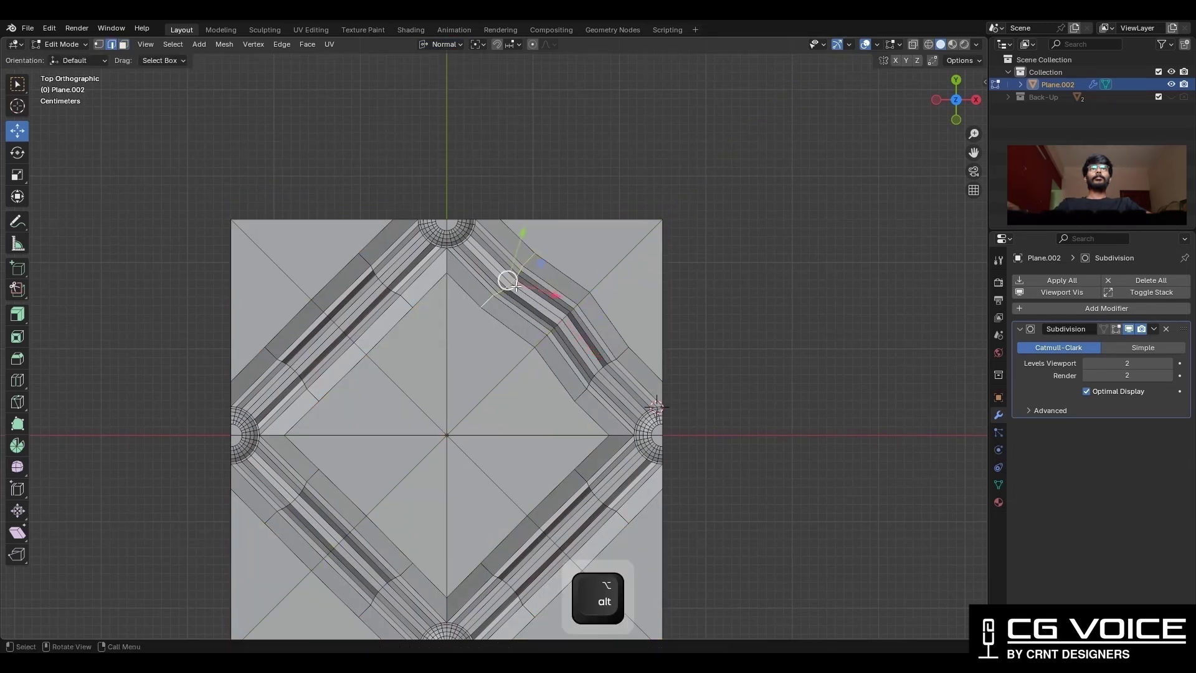
{"action": "key", "text": "ctrl+x"}
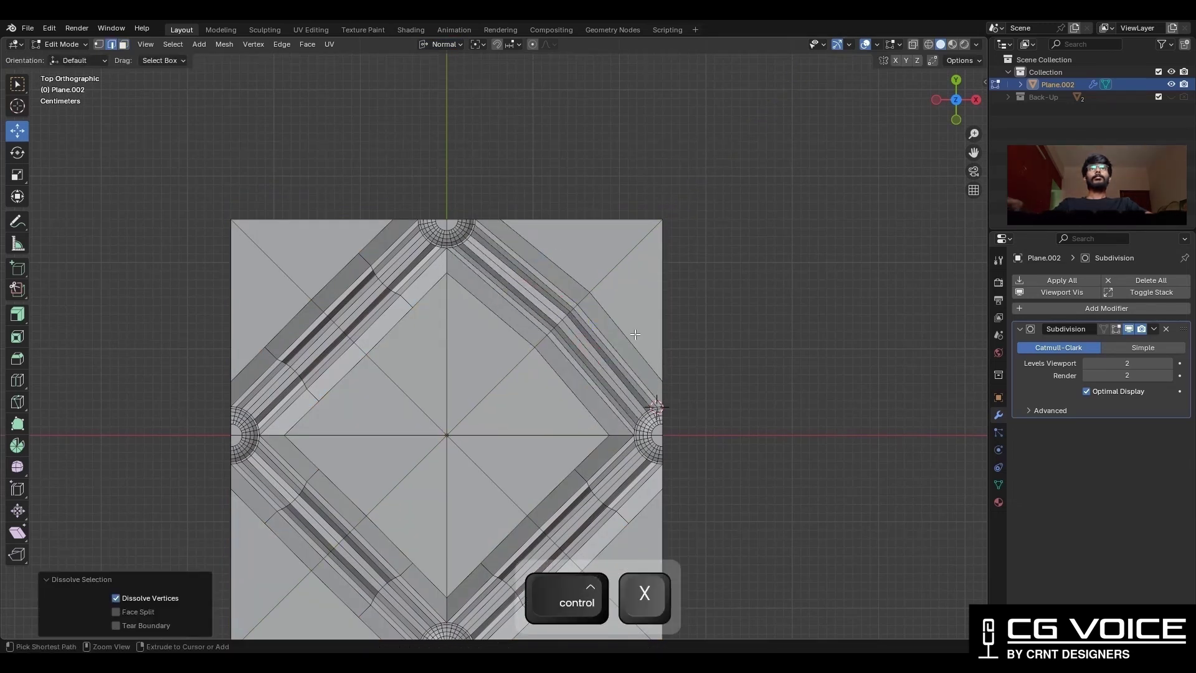
{"action": "left_click", "coordinate": [564, 322]}
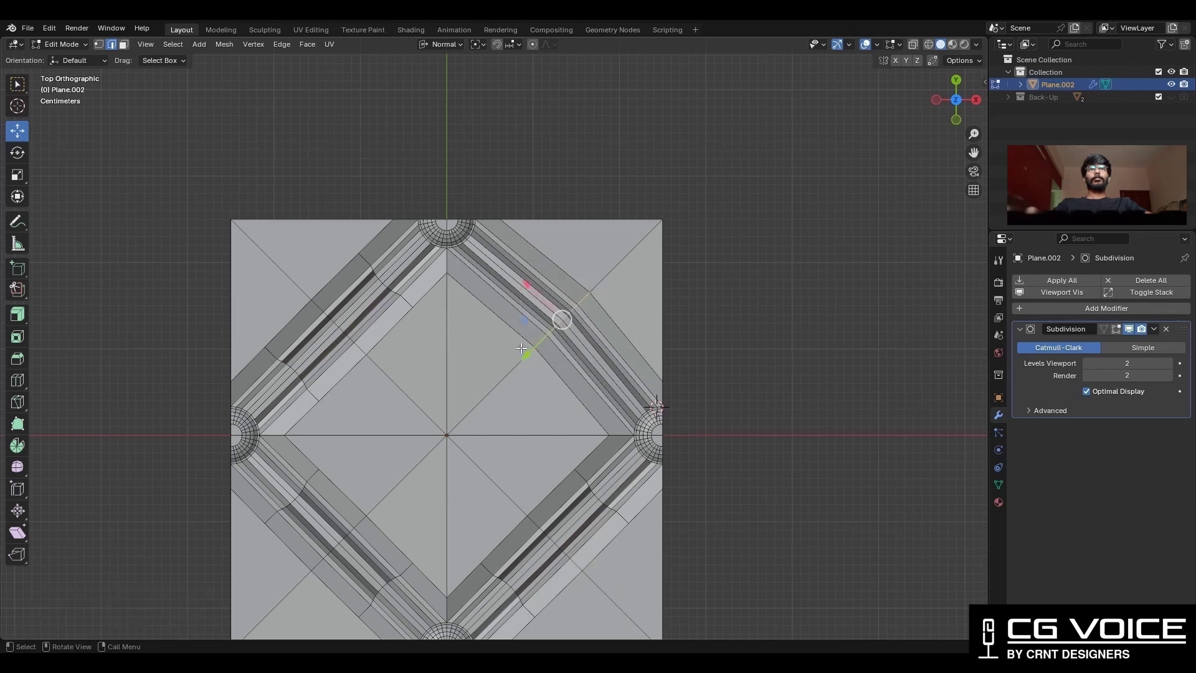
{"action": "left_click_drag", "start_coordinate": [521, 348], "coordinate": [564, 313], "text": "shift"}
Add a new centered loop cut across each half of the bent +X+Y ridge
{"action": "middle_click_drag", "start_coordinate": [563, 313], "coordinate": [498, 283], "text": "shift"}
{"action": "scroll", "coordinate": [551, 355], "scroll_direction": "up", "scroll_amount": 2}
{"action": "key", "text": "ctrl+r"}
{"action": "double_click", "coordinate": [534, 319]}
{"action": "key", "text": "ctrl+r"}
{"action": "double_click", "coordinate": [649, 436]}
Adjust the height of the crest edges at the two new cross loops of the +X+Y ridge
{"action": "scroll", "coordinate": [534, 288], "scroll_direction": "up", "scroll_amount": 3}
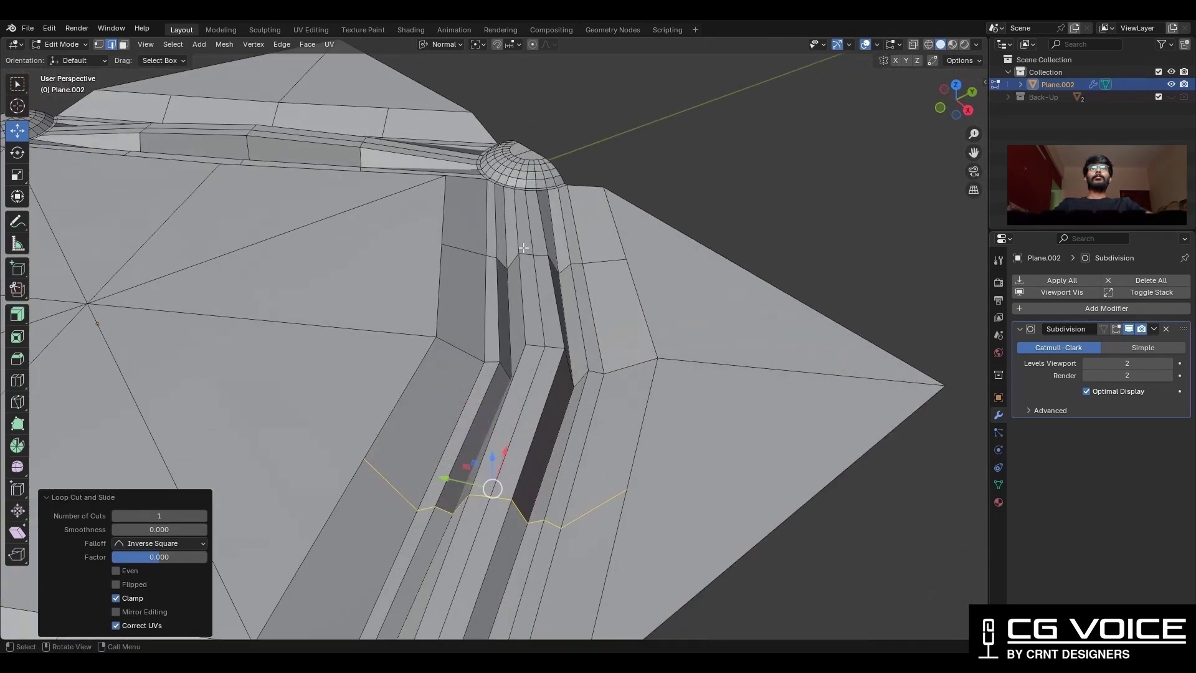
{"action": "left_click", "coordinate": [523, 249]}
{"action": "left_click", "coordinate": [527, 255]}
{"action": "left_click", "coordinate": [541, 261], "text": "shift"}
{"action": "middle_click_drag", "start_coordinate": [505, 493], "coordinate": [378, 214]}
{"action": "left_click_drag", "start_coordinate": [391, 193], "coordinate": [392, 200], "text": "shift"}
{"action": "middle_click_drag", "start_coordinate": [387, 224], "coordinate": [474, 436]}
Symmetrize the whole mesh from +Y to -Y and from +X to -X to copy the curved ridge to all quadrants
{"action": "key", "text": "a"}
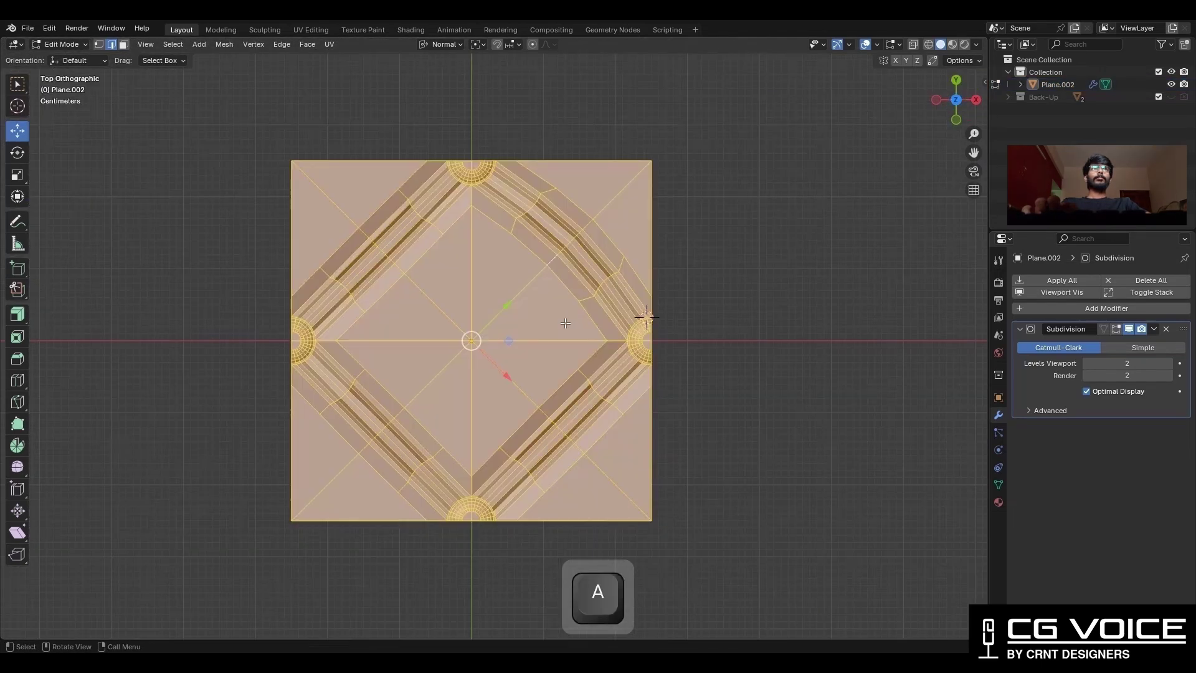
{"action": "left_click", "coordinate": [224, 44]}
{"action": "left_click", "coordinate": [249, 225]}
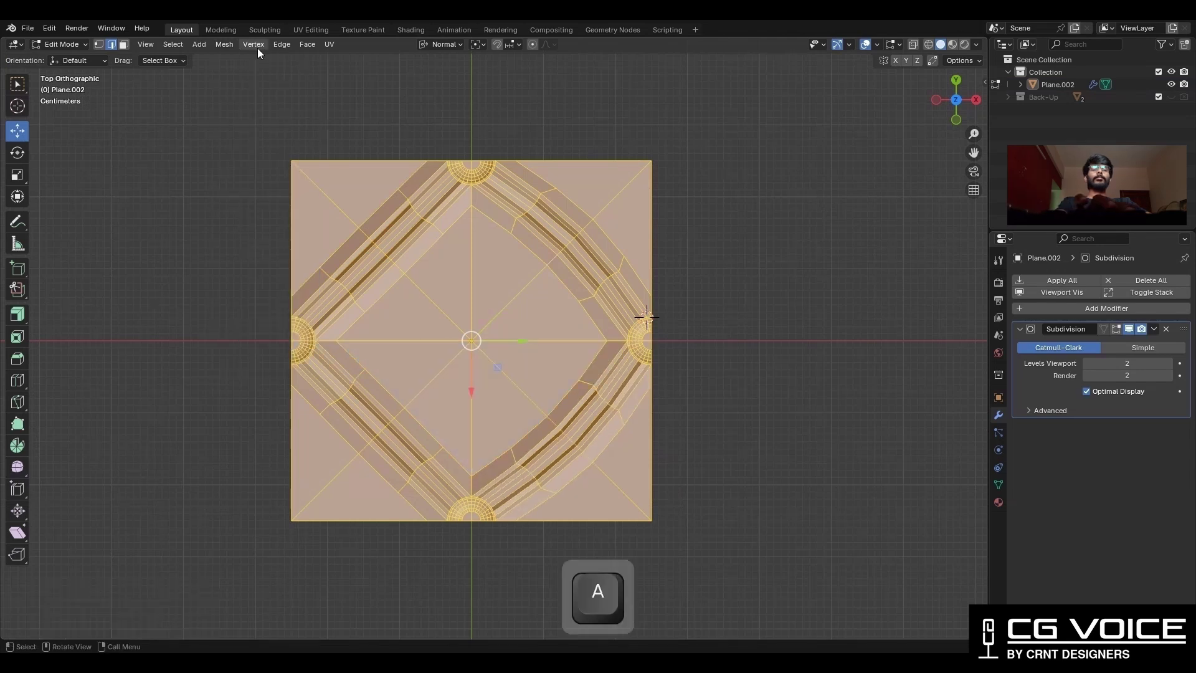
{"action": "left_click", "coordinate": [225, 44]}
{"action": "left_click", "coordinate": [250, 224]}
{"action": "left_click", "coordinate": [147, 611]}
{"action": "left_click", "coordinate": [162, 540]}
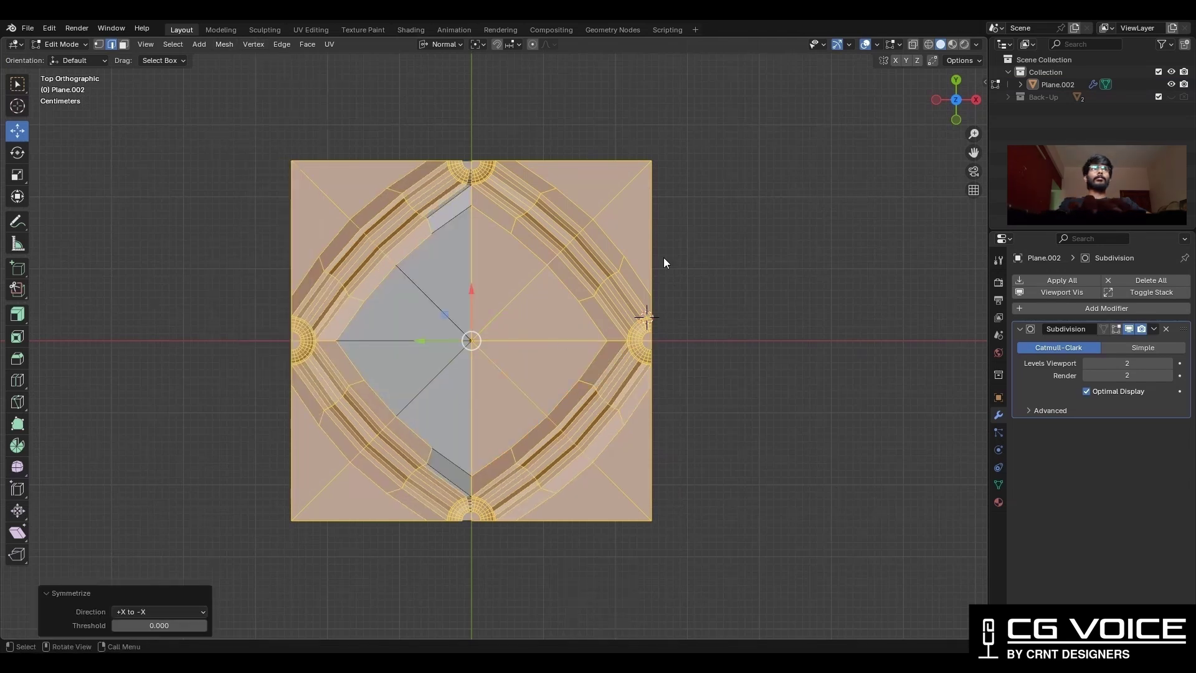
Examine the smoothed curved-ridge tile in Object Mode with the overlays hidden
{"action": "key", "text": "Tab"}
{"action": "left_click", "coordinate": [735, 212]}
{"action": "key", "text": "alt+shift+z"}
{"action": "scroll", "coordinate": [588, 272], "scroll_direction": "down", "scroll_amount": 3}
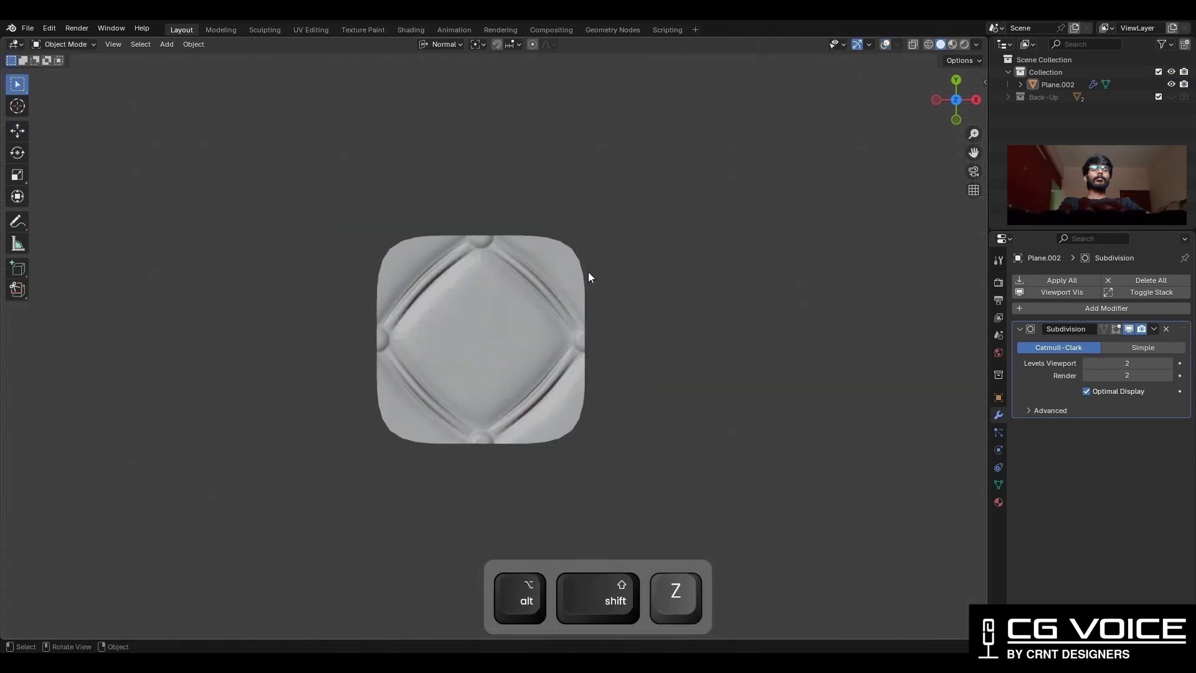
{"action": "middle_click_drag", "start_coordinate": [588, 272], "coordinate": [569, 321], "text": "shift"}
{"action": "scroll", "coordinate": [569, 322], "scroll_direction": "up", "scroll_amount": 2}
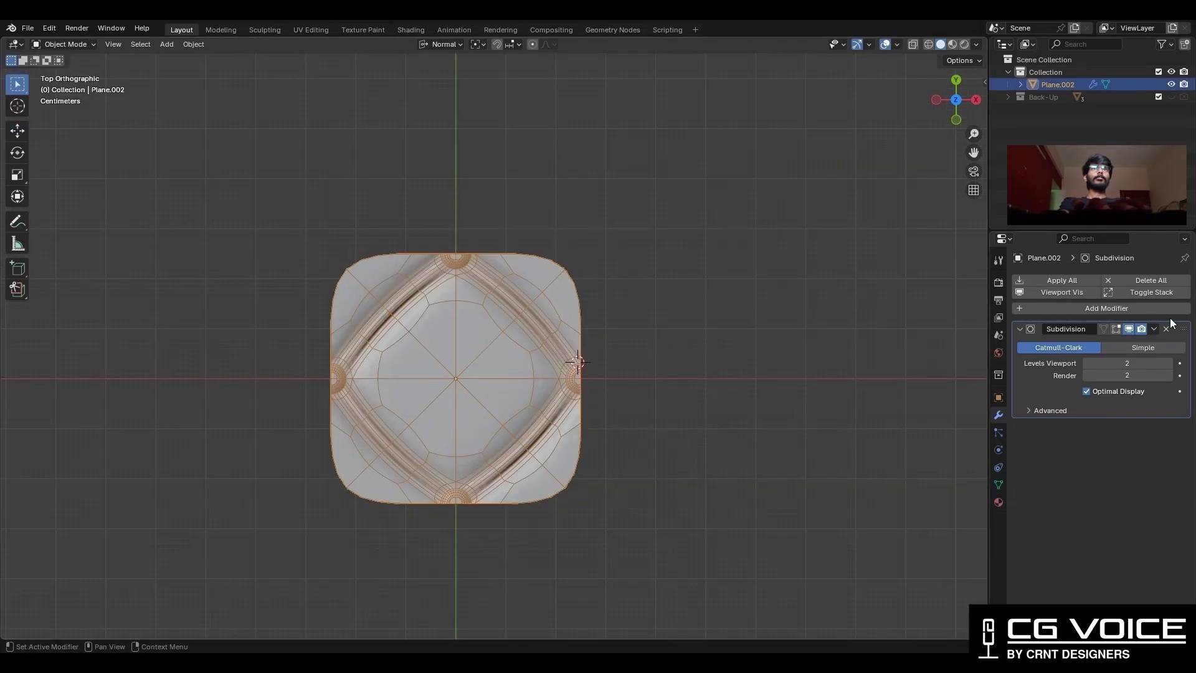
Remove the Subdivision modifier and add an Array modifier with a count of 5 along X
{"action": "left_click", "coordinate": [1167, 328]}
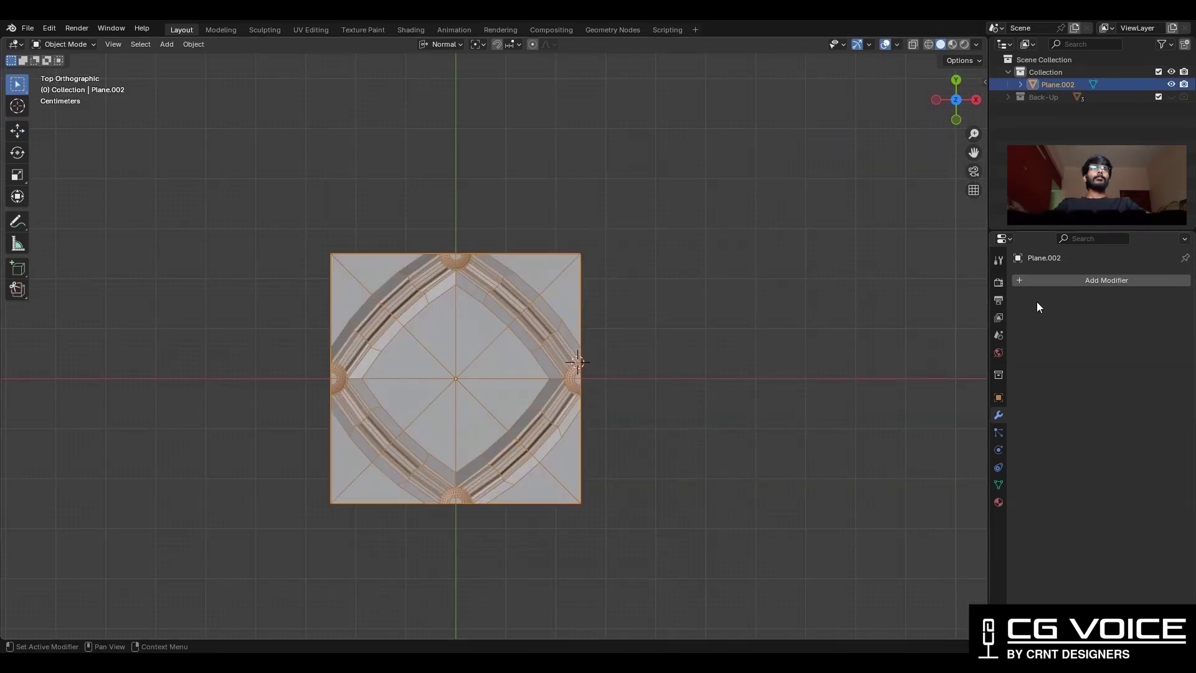
{"action": "left_click", "coordinate": [1056, 281]}
{"action": "left_click", "coordinate": [1090, 275]}
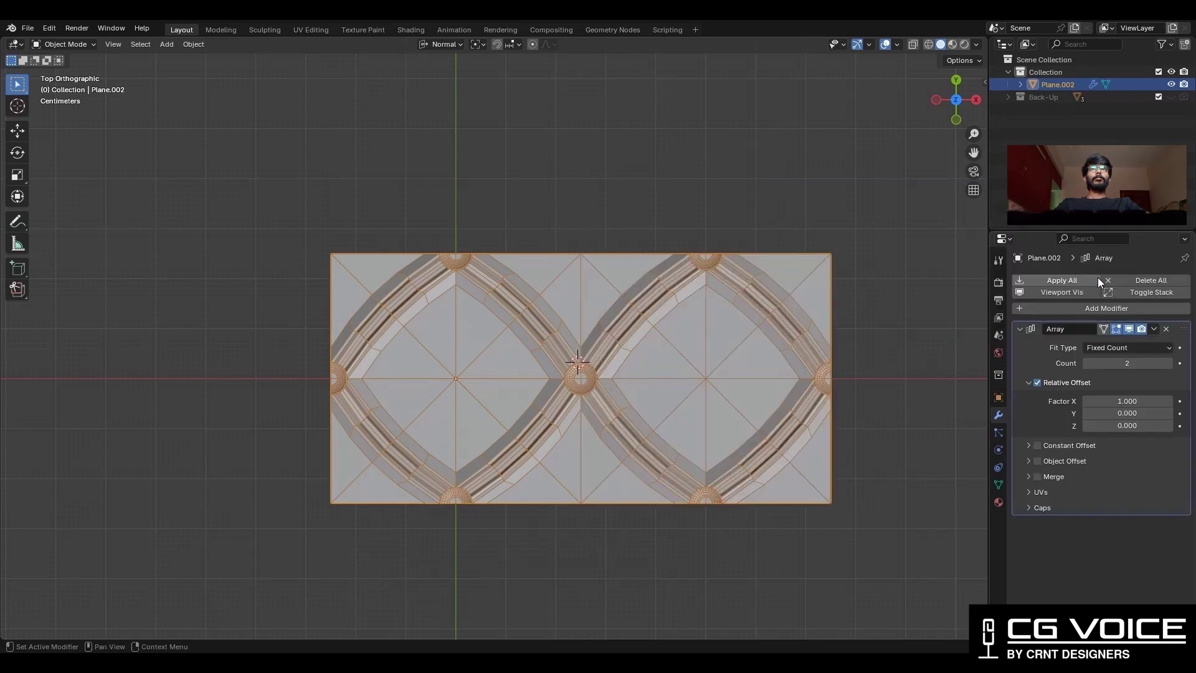
{"action": "left_click", "coordinate": [1166, 363]}
{"action": "left_click", "coordinate": [1165, 363]}
{"action": "left_click", "coordinate": [1165, 363]}
{"action": "scroll", "coordinate": [655, 329], "scroll_direction": "down", "scroll_amount": 6}
{"action": "middle_click_drag", "start_coordinate": [731, 335], "coordinate": [561, 320], "text": "shift"}
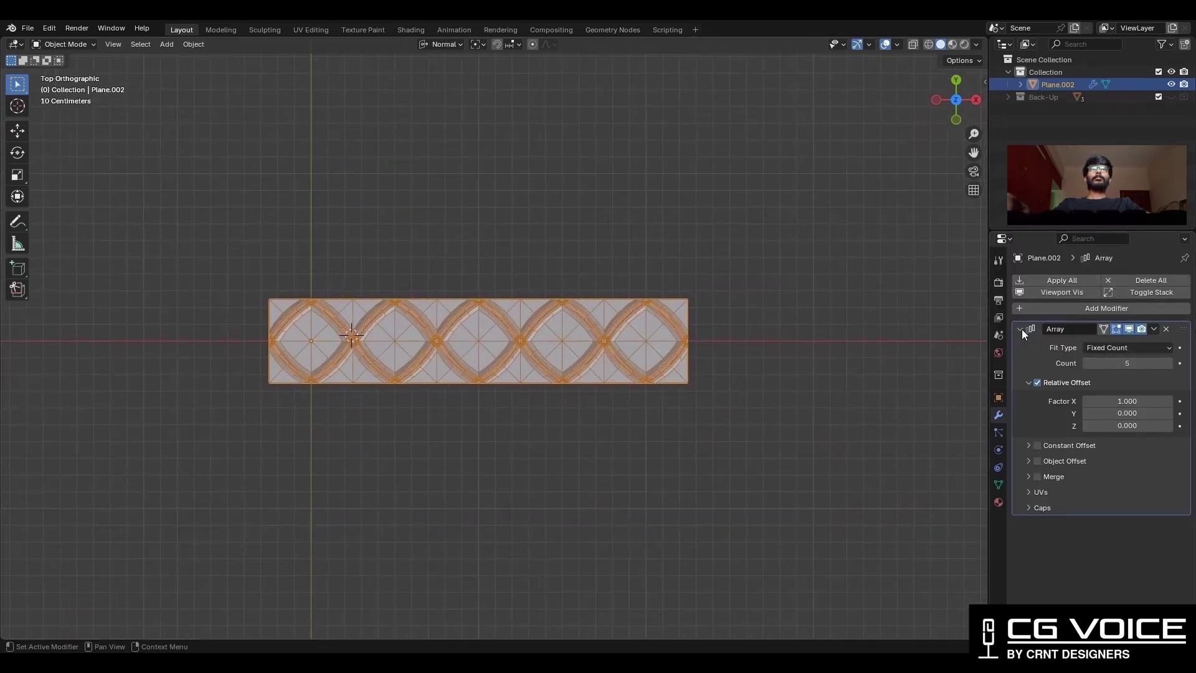
Add a second Array modifier with relative offset factors of 0 in X and 1 in Y
{"action": "left_click", "coordinate": [1022, 329]}
{"action": "left_click", "coordinate": [1029, 309]}
{"action": "mouse_move", "coordinate": [1032, 311]}
{"action": "left_click", "coordinate": [1070, 309]}
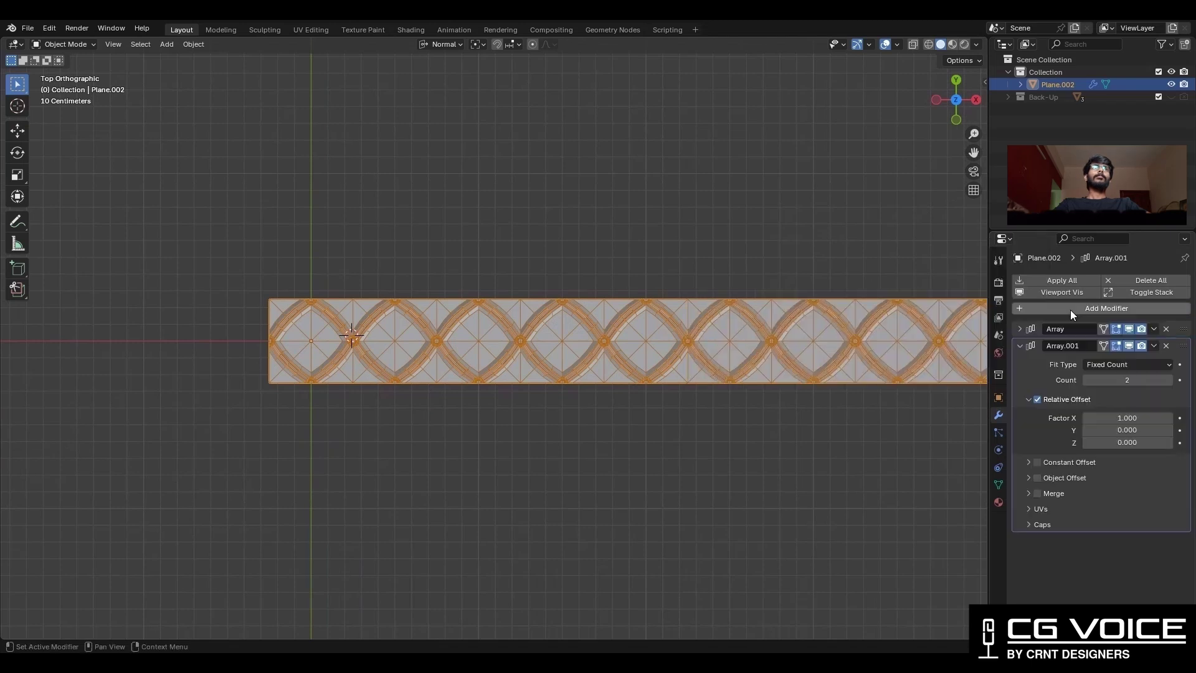
{"action": "left_click", "coordinate": [1130, 418]}
{"action": "left_click", "coordinate": [1053, 431]}
{"action": "left_click", "coordinate": [1109, 432]}
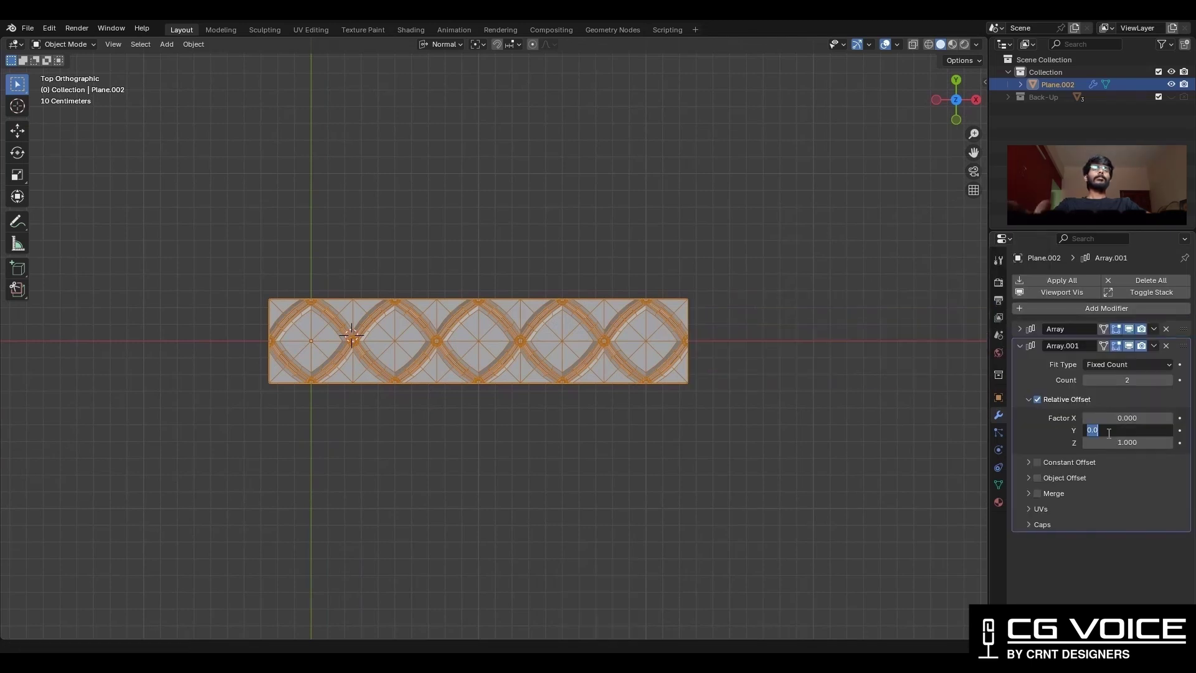
{"action": "type", "text": "1"}
{"action": "left_click", "coordinate": [1064, 435]}
Set the array counts to 6 along X and 4 along Y, and enable Merge on the first array
{"action": "left_click", "coordinate": [1170, 380]}
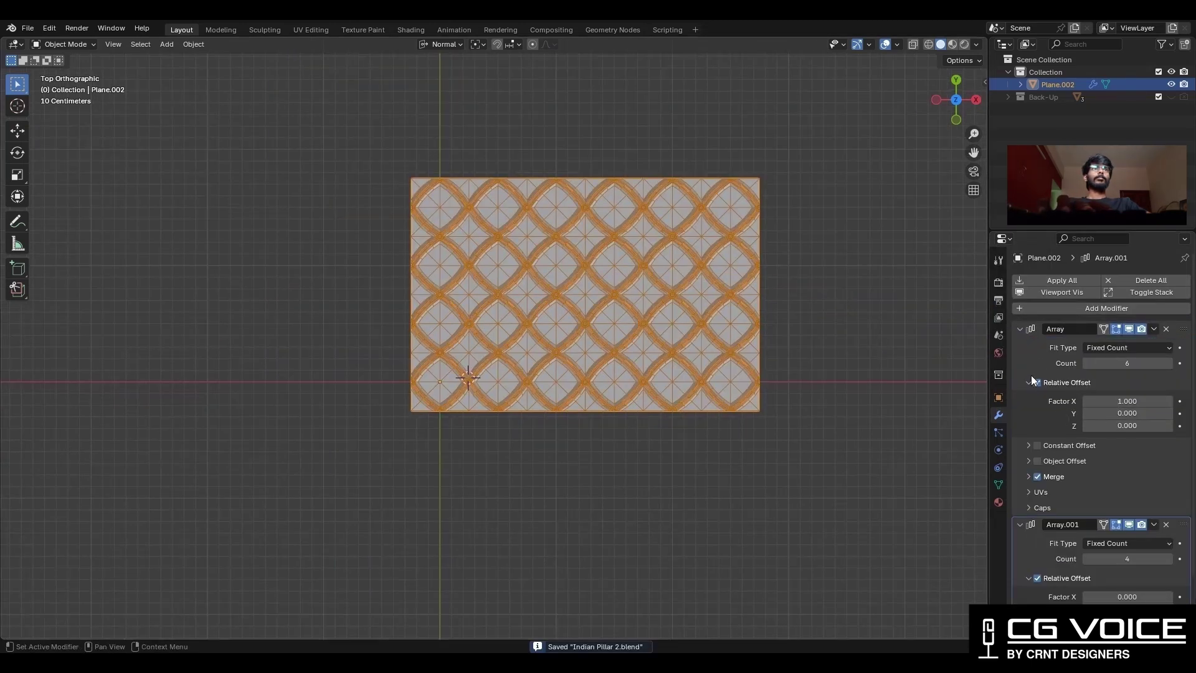
{"action": "left_click", "coordinate": [1020, 330]}
{"action": "left_click", "coordinate": [1020, 346]}
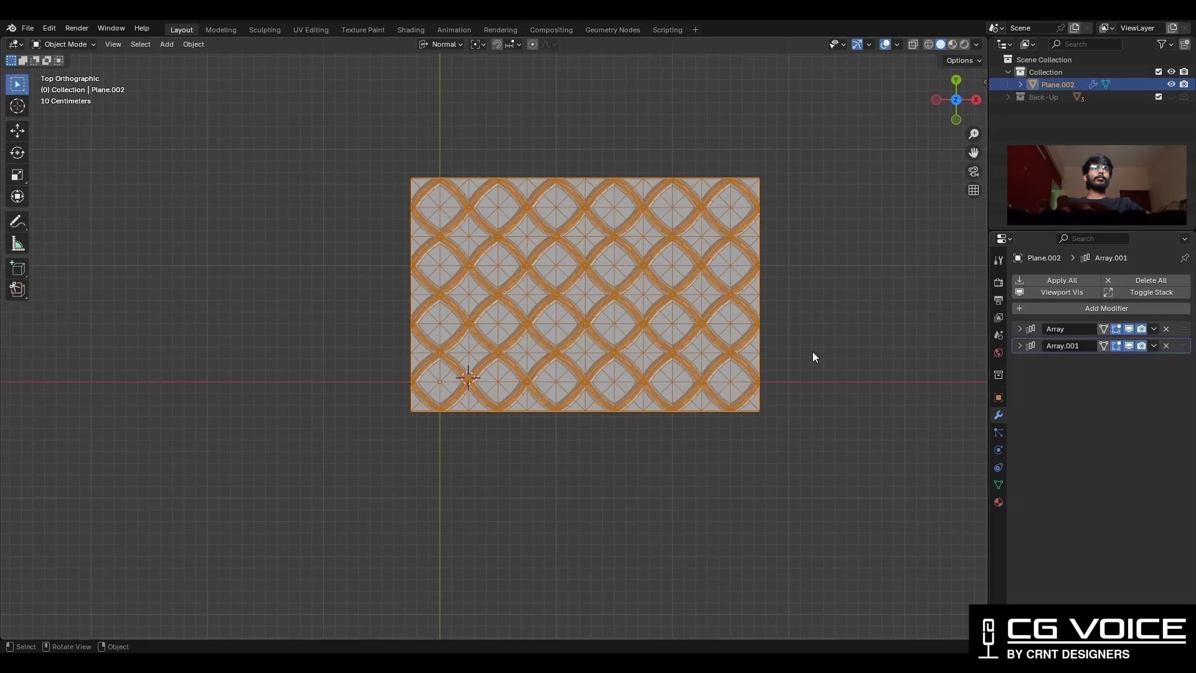
Rotate the arrayed panel 90° upright in the side view and save the file
{"action": "left_click", "coordinate": [935, 100]}
{"action": "key", "text": "r"}
{"action": "left_click", "coordinate": [625, 372], "text": "ctrl"}
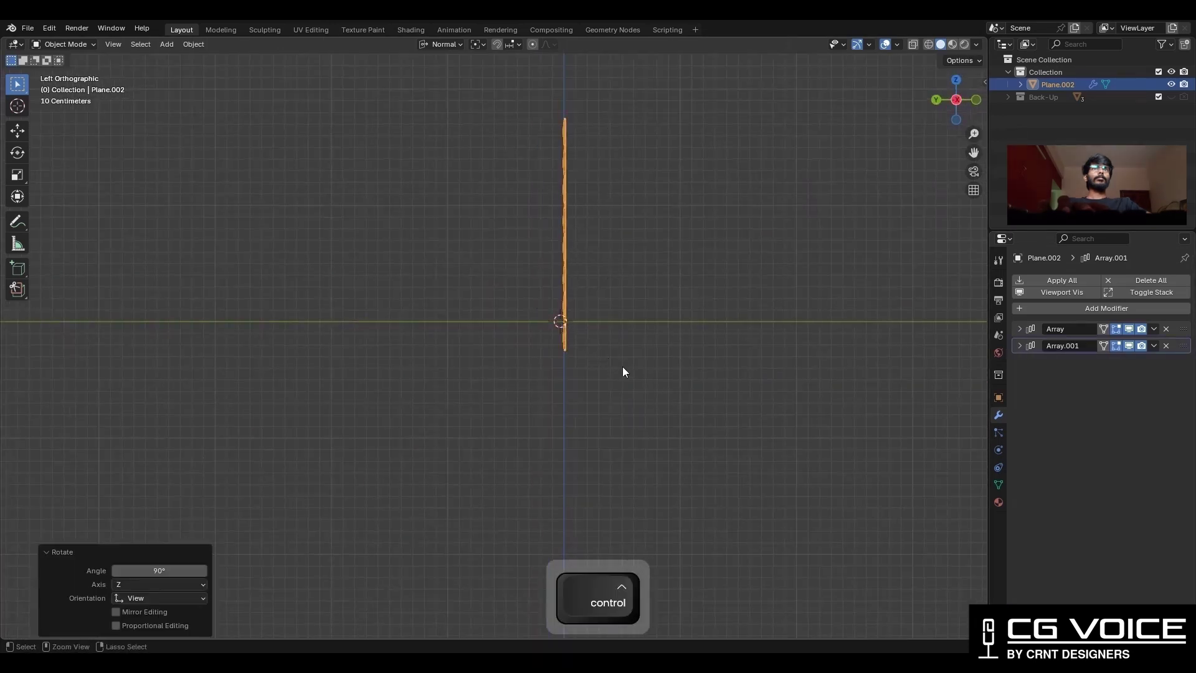
{"action": "key", "text": "ctrl+s"}
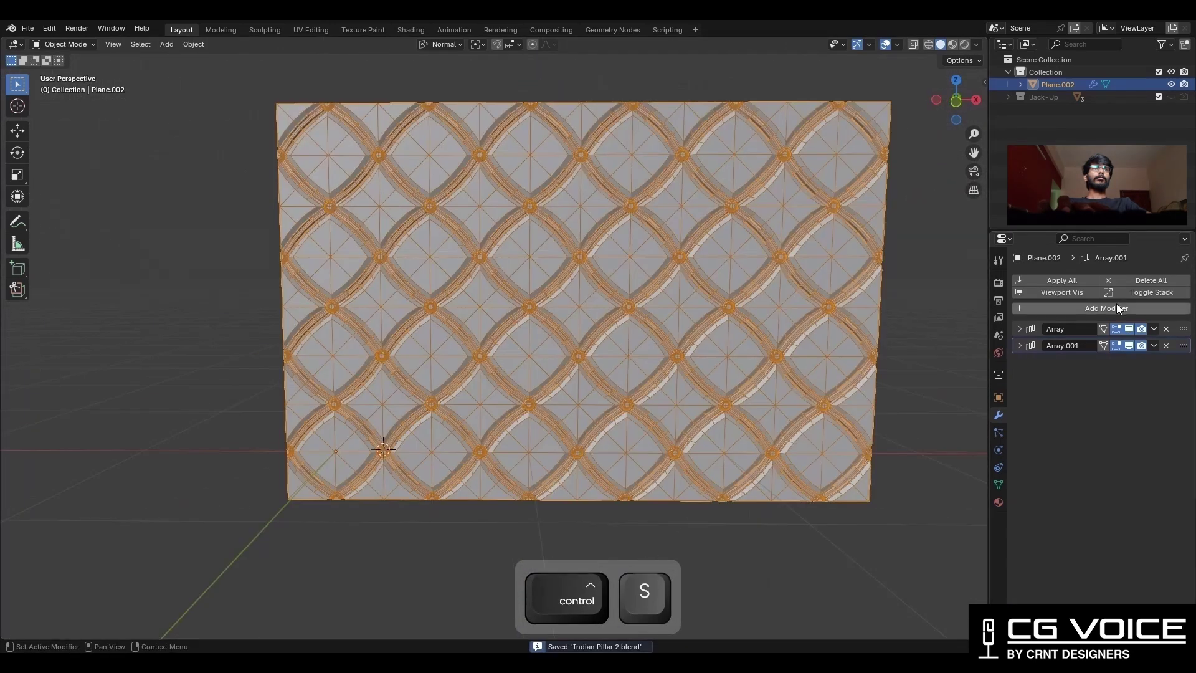
Add a Simple Deform modifier set to Bend around Z and adjust its angle to roll the panel into a closed cylinder
{"action": "left_click", "coordinate": [1117, 305]}
{"action": "mouse_move", "coordinate": [1063, 316]}
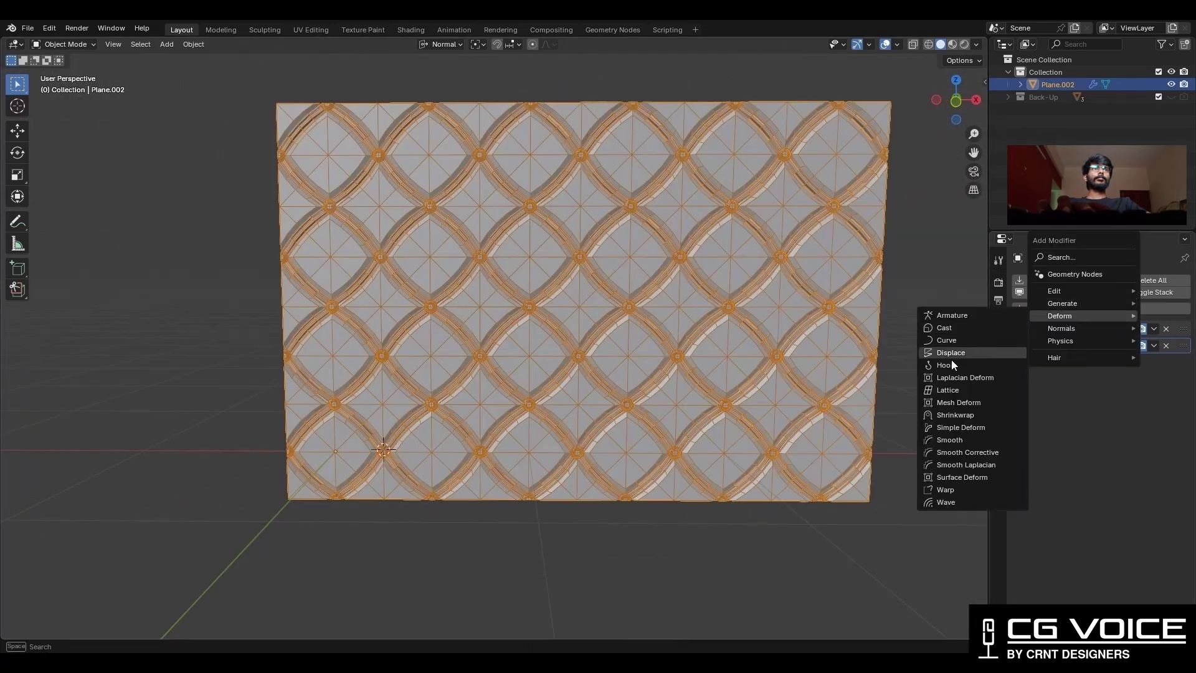
{"action": "left_click", "coordinate": [968, 429]}
{"action": "middle_click_drag", "start_coordinate": [832, 380], "coordinate": [940, 407]}
{"action": "key", "text": "ctrl+s"}
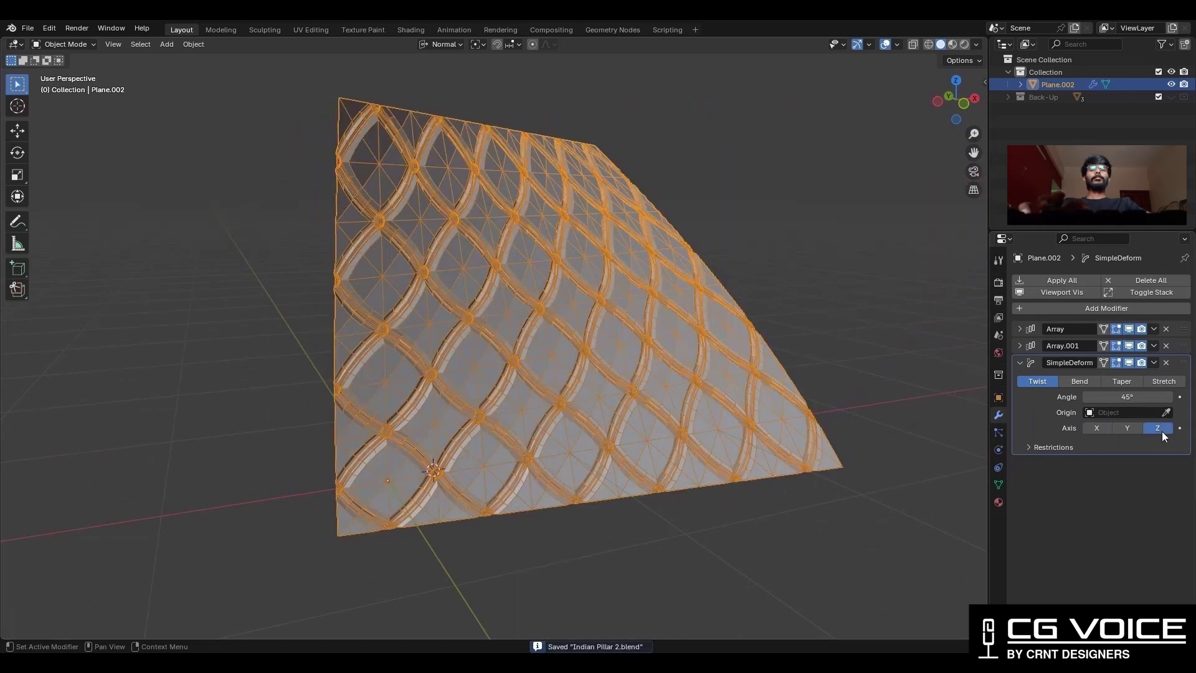
{"action": "left_click", "coordinate": [1092, 381]}
{"action": "mouse_move", "coordinate": [1127, 403]}
{"action": "left_mouse_down"}
{"action": "mouse_move", "coordinate": [1147, 403]}
{"action": "mouse_move", "coordinate": [1116, 409]}
{"action": "left_mouse_up"}
{"action": "left_click", "coordinate": [1017, 364]}
Add a level 2 Subdivision modifier to the cylinder and check the smoothed surface without overlays
{"action": "key", "text": "ctrl+2"}
{"action": "key", "text": "alt+shift+z"}
{"action": "middle_click_drag", "start_coordinate": [600, 367], "coordinate": [587, 360]}
{"action": "left_click", "coordinate": [563, 269]}
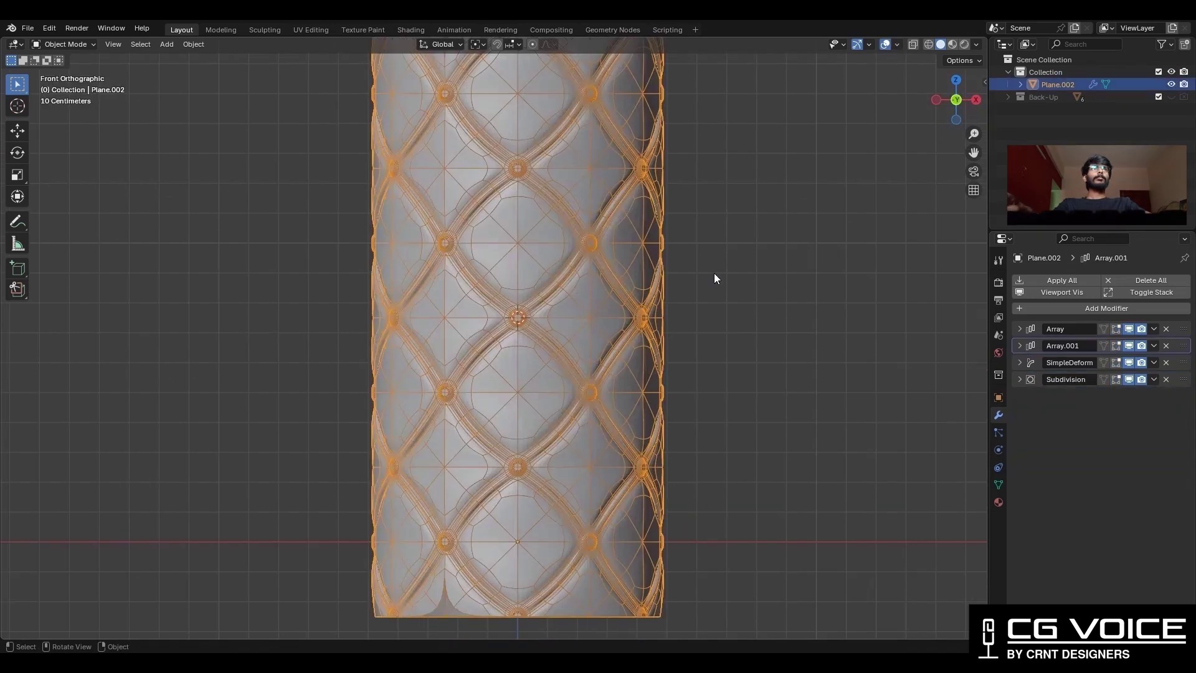
Apply both Array modifiers and the Simple Deform modifier, keeping only the Subdivision modifier
{"action": "scroll", "coordinate": [714, 273], "scroll_direction": "up", "scroll_amount": 8}
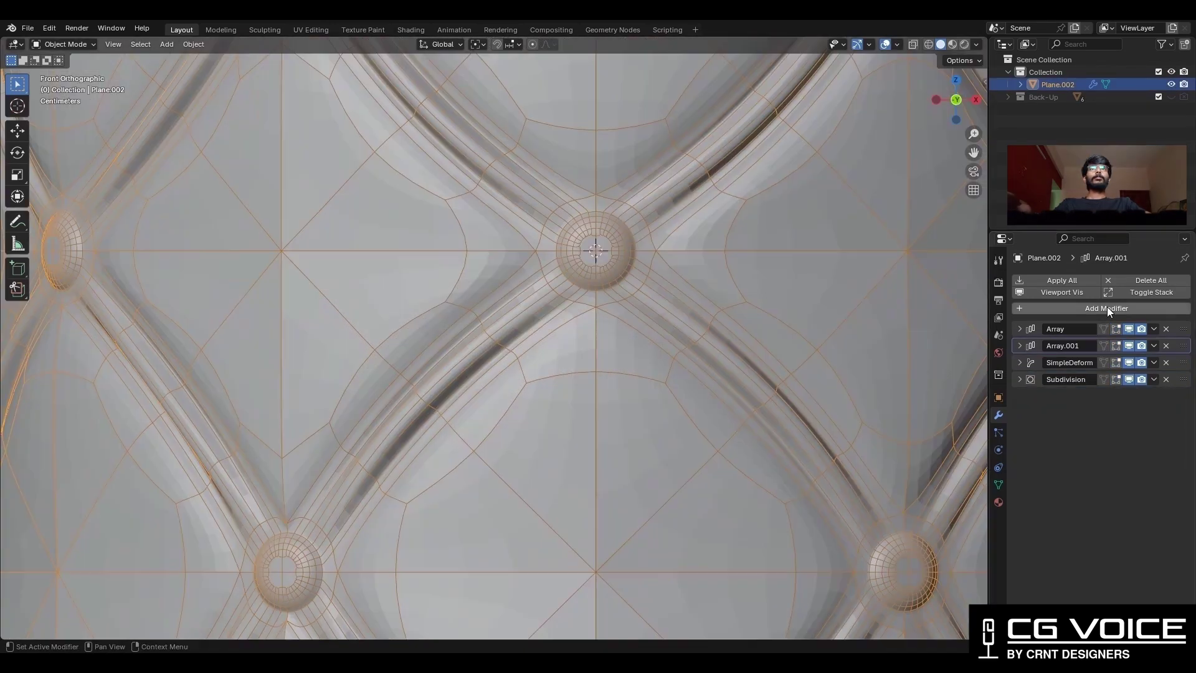
{"action": "left_click", "coordinate": [1154, 329]}
{"action": "left_click", "coordinate": [1154, 340]}
{"action": "left_click", "coordinate": [1153, 331]}
{"action": "left_click", "coordinate": [1149, 337]}
{"action": "left_click", "coordinate": [1149, 331]}
{"action": "left_click", "coordinate": [1135, 345]}
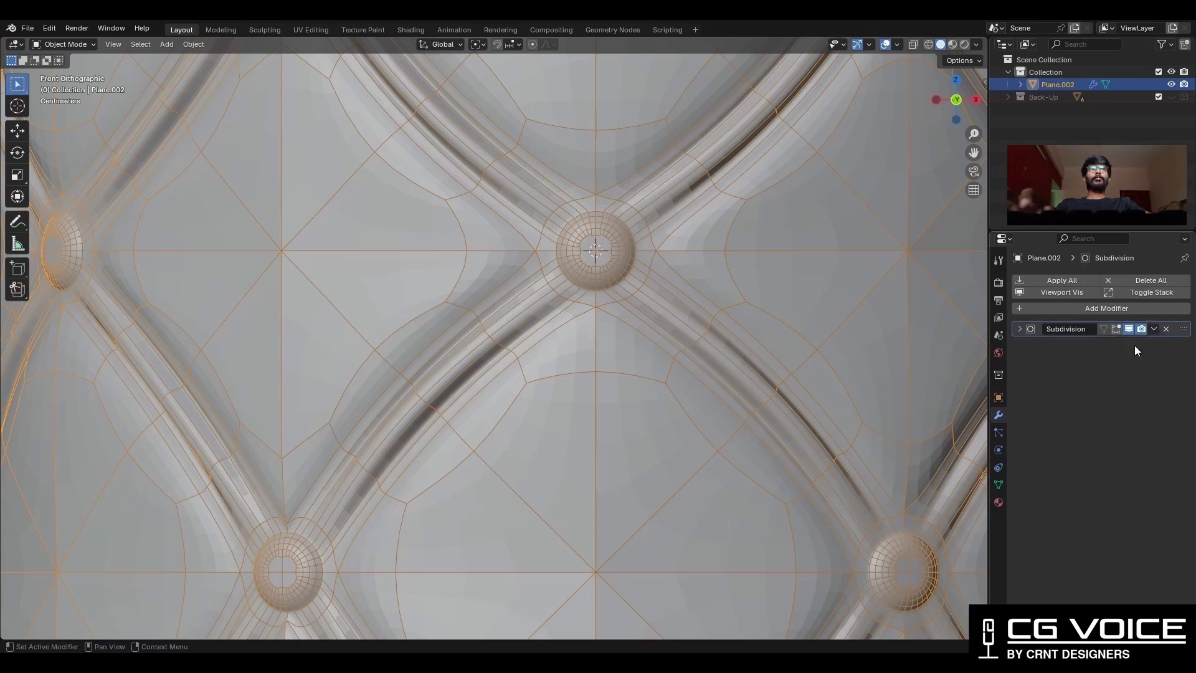
Reset the cylinder's origin and snap the object to the 3D cursor at the world origin
{"action": "middle_click_drag", "start_coordinate": [718, 299], "coordinate": [643, 216], "text": "shift"}
{"action": "scroll", "coordinate": [713, 234], "scroll_direction": "down", "scroll_amount": 10}
{"action": "key", "text": "Tab"}
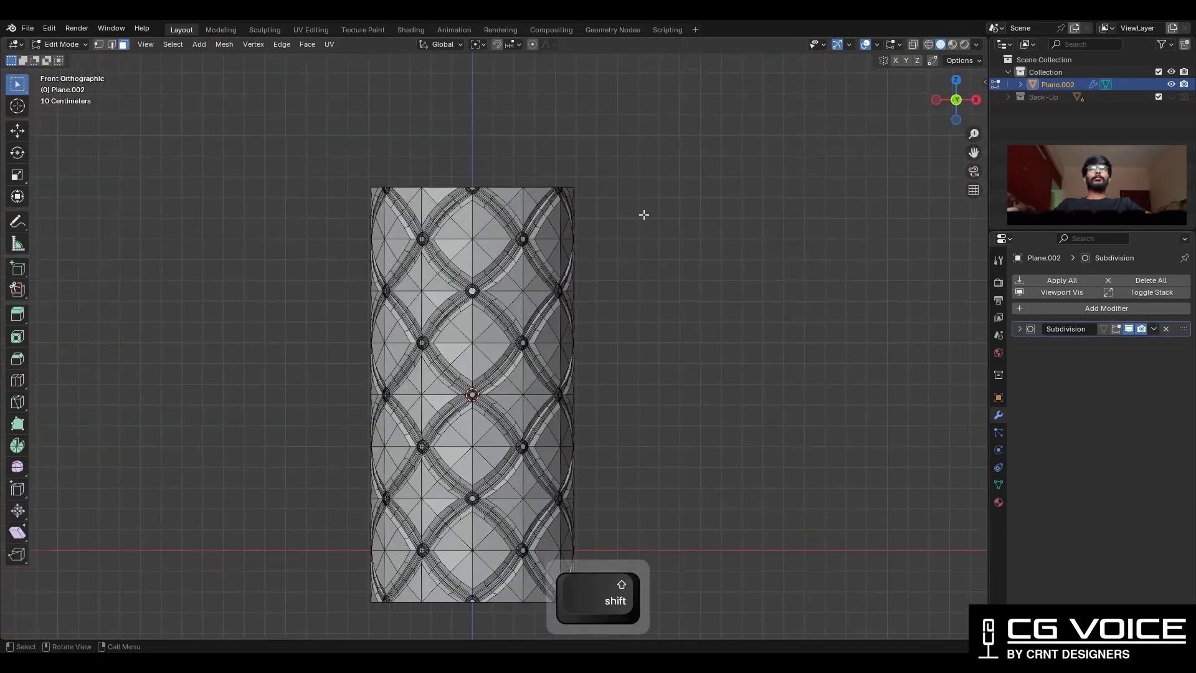
{"action": "key", "text": "Tab"}
{"action": "key", "text": "KP_7"}
{"action": "middle_click_drag", "start_coordinate": [628, 266], "coordinate": [676, 236], "text": "shift"}
{"action": "key", "text": "shift+s"}
{"action": "left_click", "coordinate": [541, 334]}
{"action": "right_click", "coordinate": [539, 334]}
{"action": "mouse_move", "coordinate": [611, 319]}
{"action": "left_click", "coordinate": [705, 330]}
{"action": "key", "text": "shift+s"}
{"action": "left_click", "coordinate": [715, 279]}
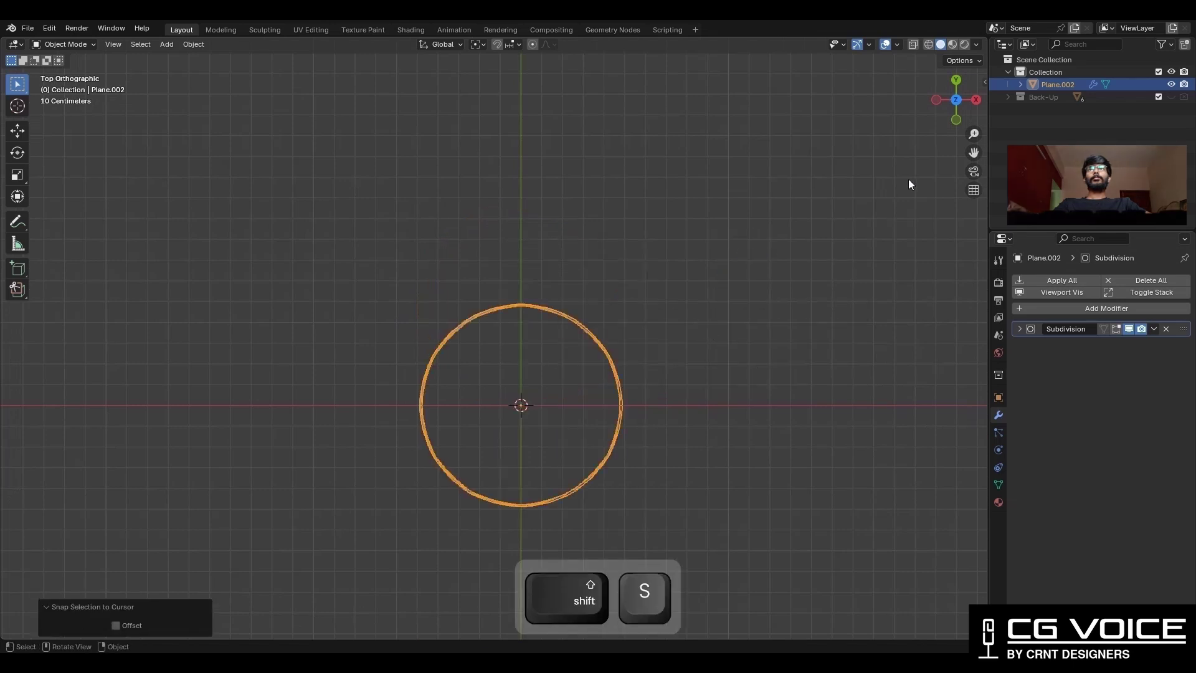
Merge all vertices of the cylinder mesh by distance
{"action": "key", "text": "KP_1"}
{"action": "scroll", "coordinate": [648, 224], "scroll_direction": "up", "scroll_amount": 3}
{"action": "key", "text": "Tab"}
{"action": "scroll", "coordinate": [575, 215], "scroll_direction": "up", "scroll_amount": 2}
{"action": "middle_click_drag", "start_coordinate": [585, 387], "coordinate": [606, 250], "text": "shift"}
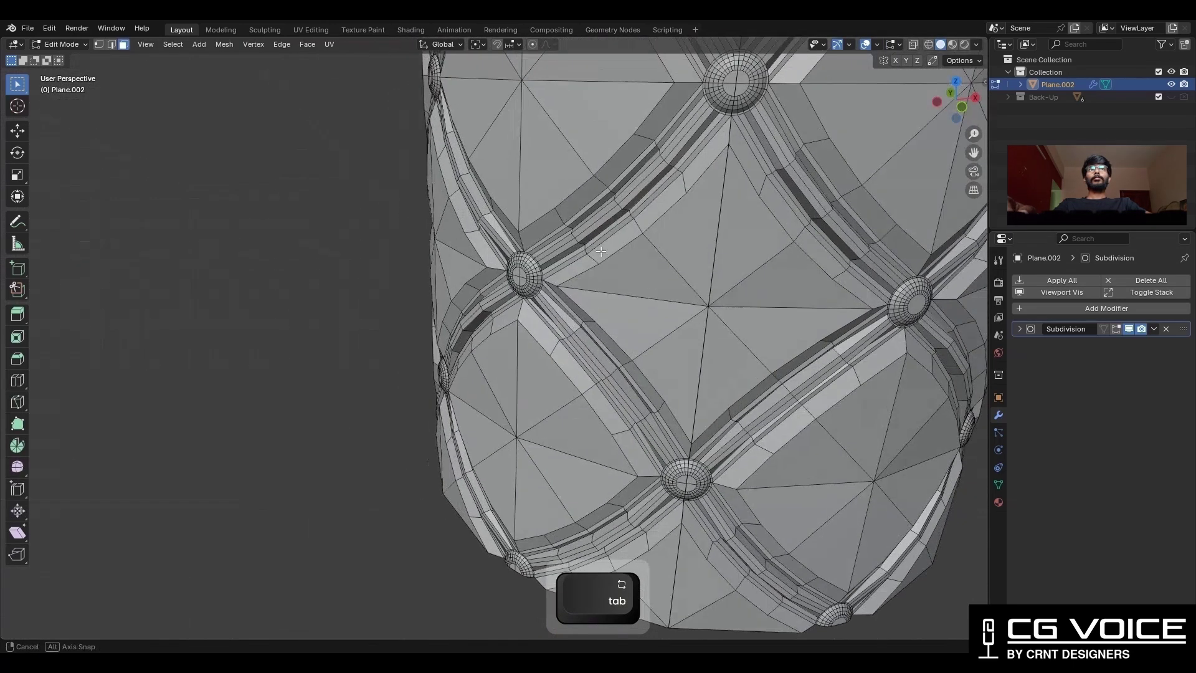
{"action": "middle_click_drag", "start_coordinate": [673, 331], "coordinate": [576, 179], "text": "shift"}
{"action": "key", "text": "a"}
{"action": "scroll", "coordinate": [628, 284], "scroll_direction": "up", "scroll_amount": 3}
{"action": "key", "text": "m"}
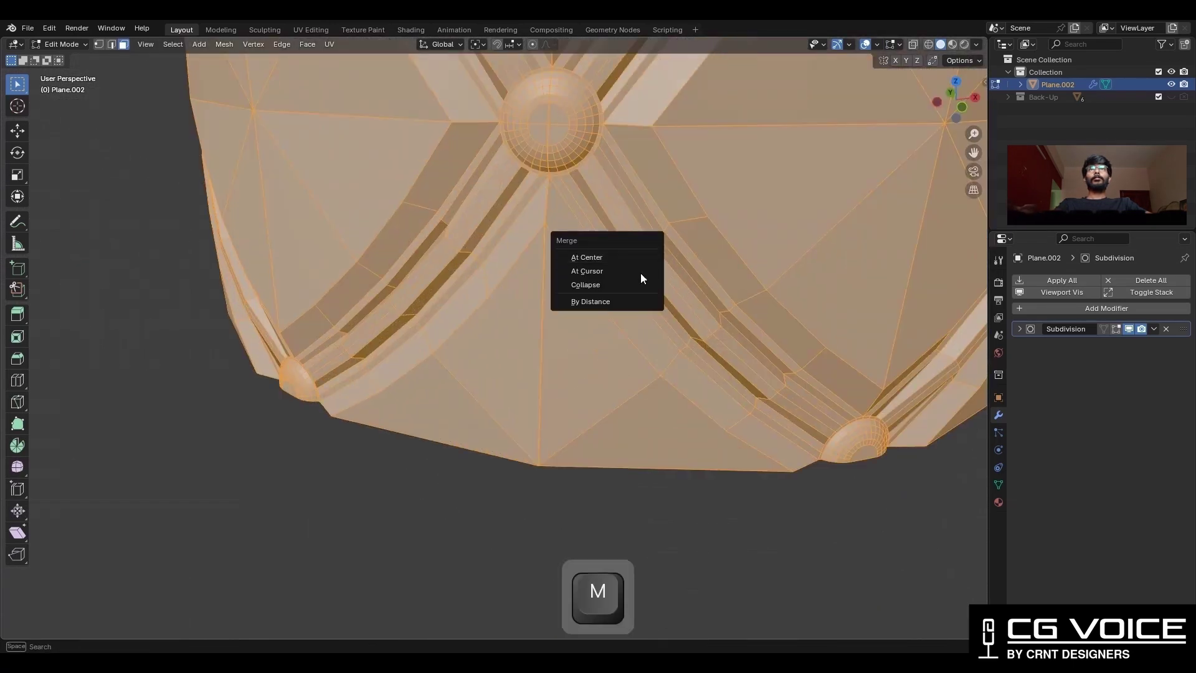
{"action": "left_click", "coordinate": [638, 299]}
Delete the triangulated faces inside the uppermost diamond of the cylinder's front column
{"action": "middle_click_drag", "start_coordinate": [638, 299], "coordinate": [600, 296]}
{"action": "middle_click_drag", "start_coordinate": [600, 297], "coordinate": [604, 536], "text": "shift"}
{"action": "scroll", "coordinate": [685, 287], "scroll_direction": "down", "scroll_amount": 4}
{"action": "left_click", "coordinate": [796, 304]}
{"action": "key", "text": "KP_1"}
{"action": "left_click", "coordinate": [596, 178]}
{"action": "scroll", "coordinate": [608, 219], "scroll_direction": "up", "scroll_amount": 2}
{"action": "key", "text": "x"}
{"action": "left_click", "coordinate": [601, 247]}
Delete the triangulated faces inside the remaining diamonds down the front column
{"action": "scroll", "coordinate": [600, 247], "scroll_direction": "down", "scroll_amount": 3}
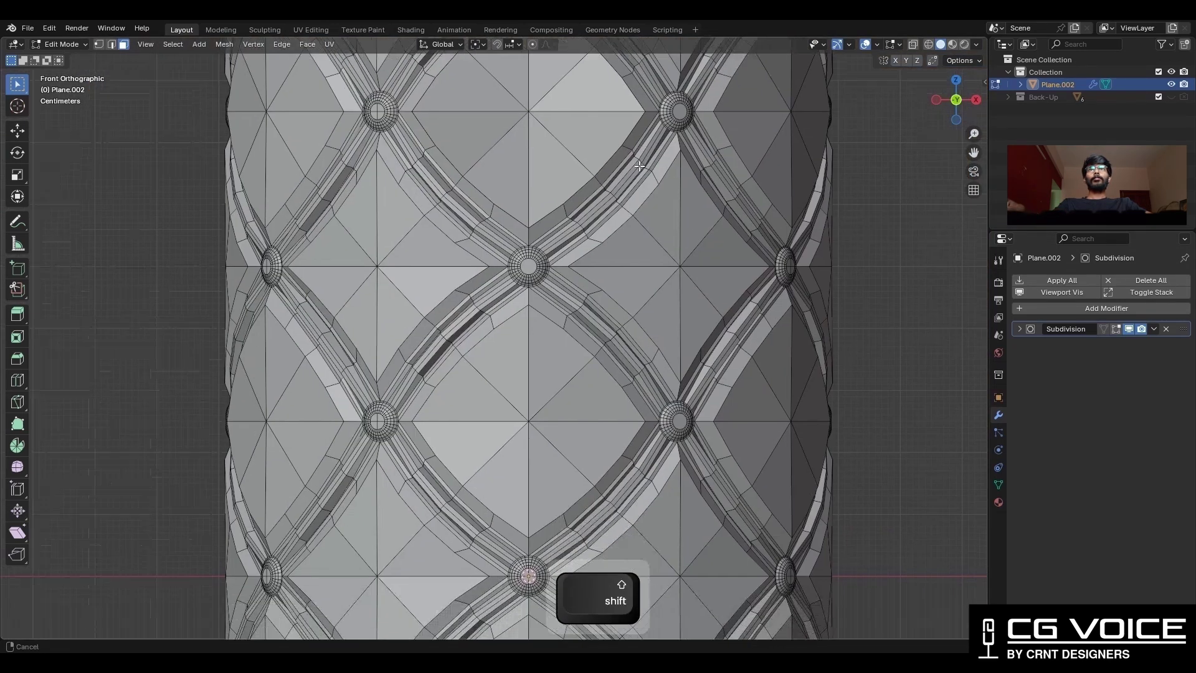
{"action": "scroll", "coordinate": [548, 313], "scroll_direction": "up", "scroll_amount": 2}
{"action": "left_click", "coordinate": [547, 364]}
{"action": "key", "text": "x"}
{"action": "left_click", "coordinate": [548, 365]}
{"action": "left_click", "coordinate": [549, 520]}
{"action": "middle_click_drag", "start_coordinate": [547, 493], "coordinate": [537, 351], "text": "shift"}
{"action": "key", "text": "x"}
{"action": "left_click", "coordinate": [534, 275]}
Grid Fill the lowest two open diamonds of the front column with a span of 4
{"action": "middle_click_drag", "start_coordinate": [479, 168], "coordinate": [463, 144]}
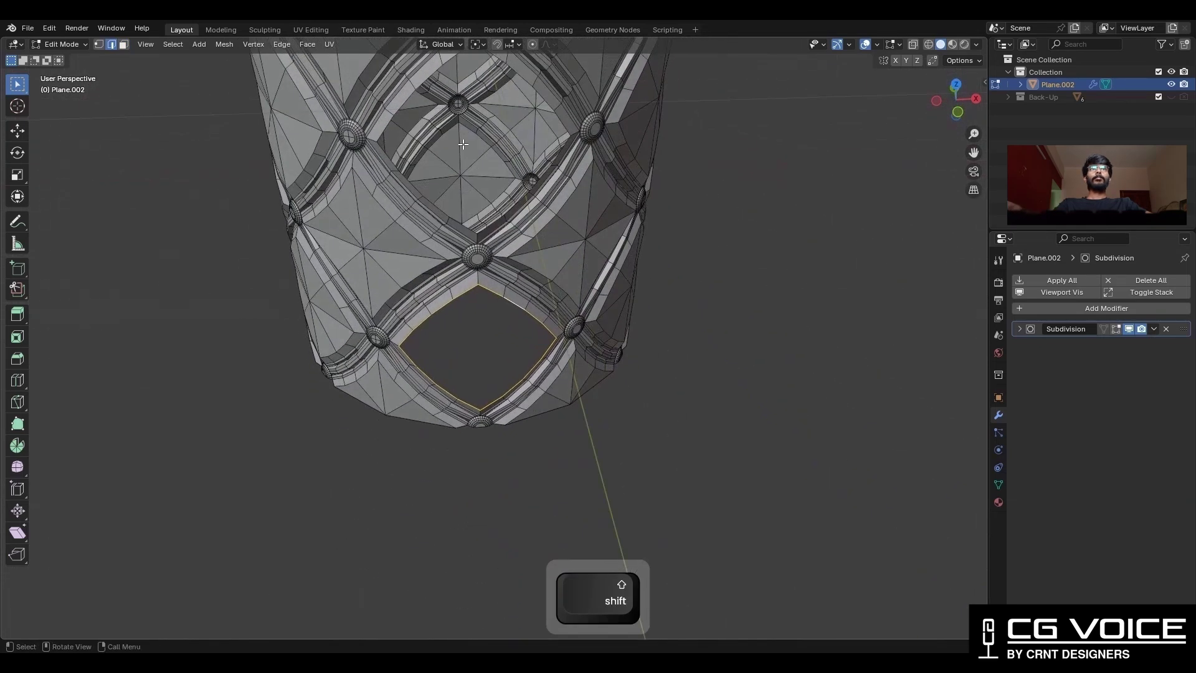
{"action": "left_click", "coordinate": [308, 44]}
{"action": "left_click", "coordinate": [345, 190]}
{"action": "middle_click_drag", "start_coordinate": [482, 277], "coordinate": [481, 264]}
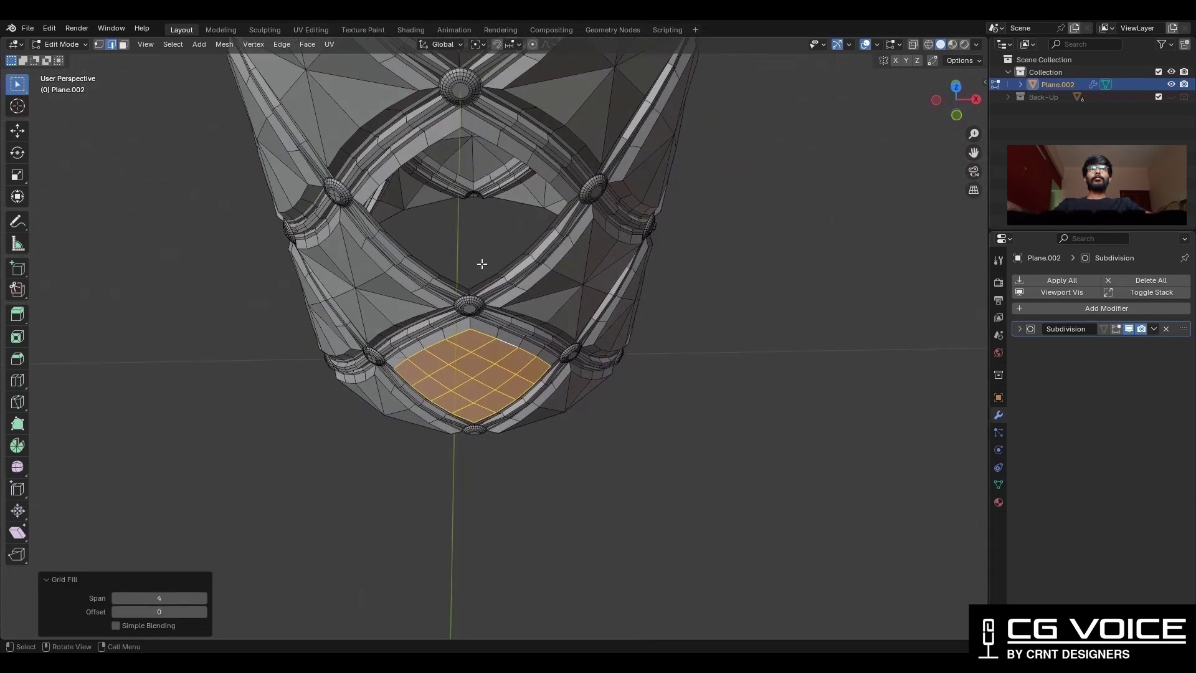
{"action": "left_click", "coordinate": [482, 264], "text": "alt"}
{"action": "left_click", "coordinate": [308, 46]}
{"action": "left_click", "coordinate": [334, 191]}
Grid Fill the two upper open diamonds of the front column
{"action": "middle_click_drag", "start_coordinate": [467, 119], "coordinate": [455, 337], "text": "shift"}
{"action": "left_click", "coordinate": [455, 337], "text": "alt"}
{"action": "left_click", "coordinate": [308, 46]}
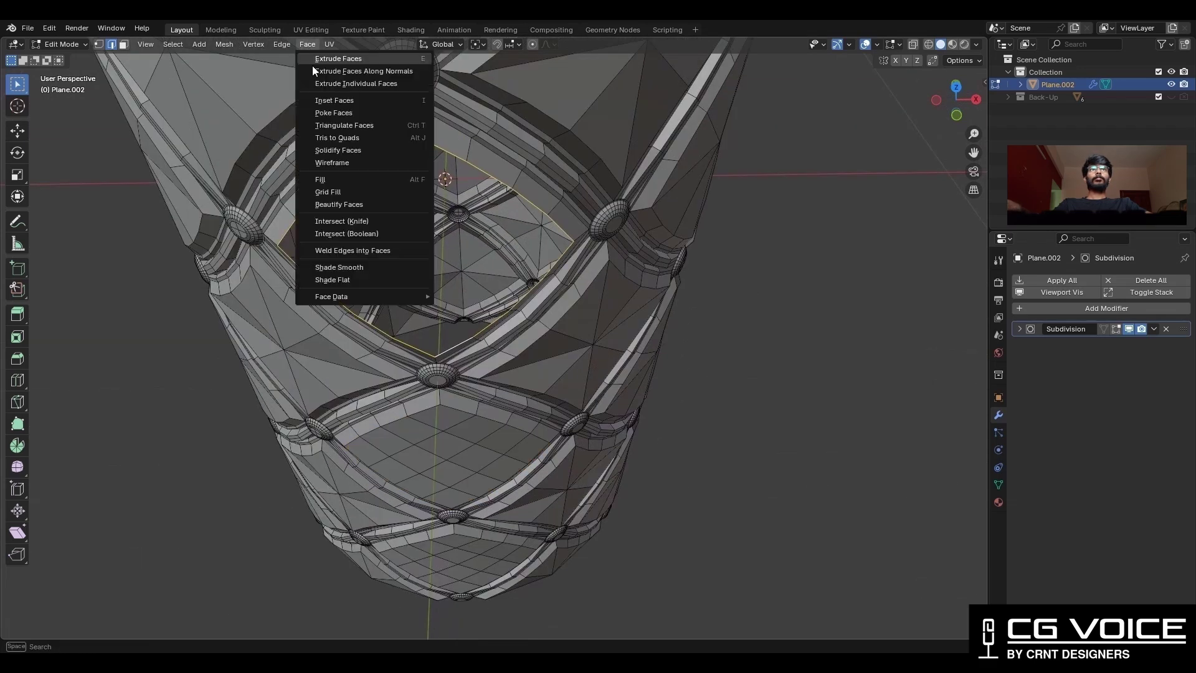
{"action": "left_click", "coordinate": [330, 192]}
{"action": "middle_click_drag", "start_coordinate": [458, 233], "coordinate": [489, 455], "text": "shift"}
{"action": "left_click", "coordinate": [492, 459], "text": "alt"}
{"action": "left_click", "coordinate": [307, 45]}
{"action": "left_click", "coordinate": [336, 192]}
Select the triangulated diamonds in the neighbouring column and delete their faces
{"action": "scroll", "coordinate": [499, 249], "scroll_direction": "down", "scroll_amount": 5}
{"action": "mouse_move", "coordinate": [526, 243]}
{"action": "middle_mouse_down"}
{"action": "mouse_move", "coordinate": [498, 171]}
{"action": "mouse_move", "coordinate": [532, 235]}
{"action": "middle_mouse_up"}
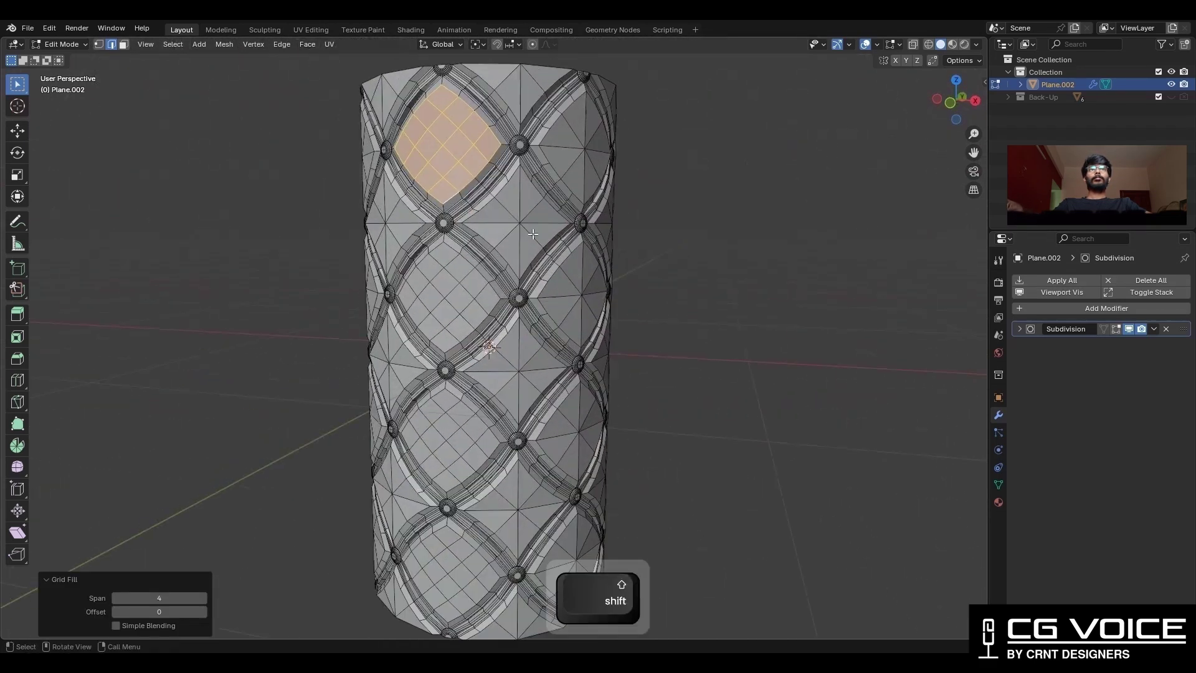
{"action": "key", "text": "3"}
{"action": "left_click", "coordinate": [532, 237]}
{"action": "left_click", "coordinate": [521, 386], "text": "shift"}
{"action": "middle_click_drag", "start_coordinate": [515, 436], "coordinate": [519, 255], "text": "shift"}
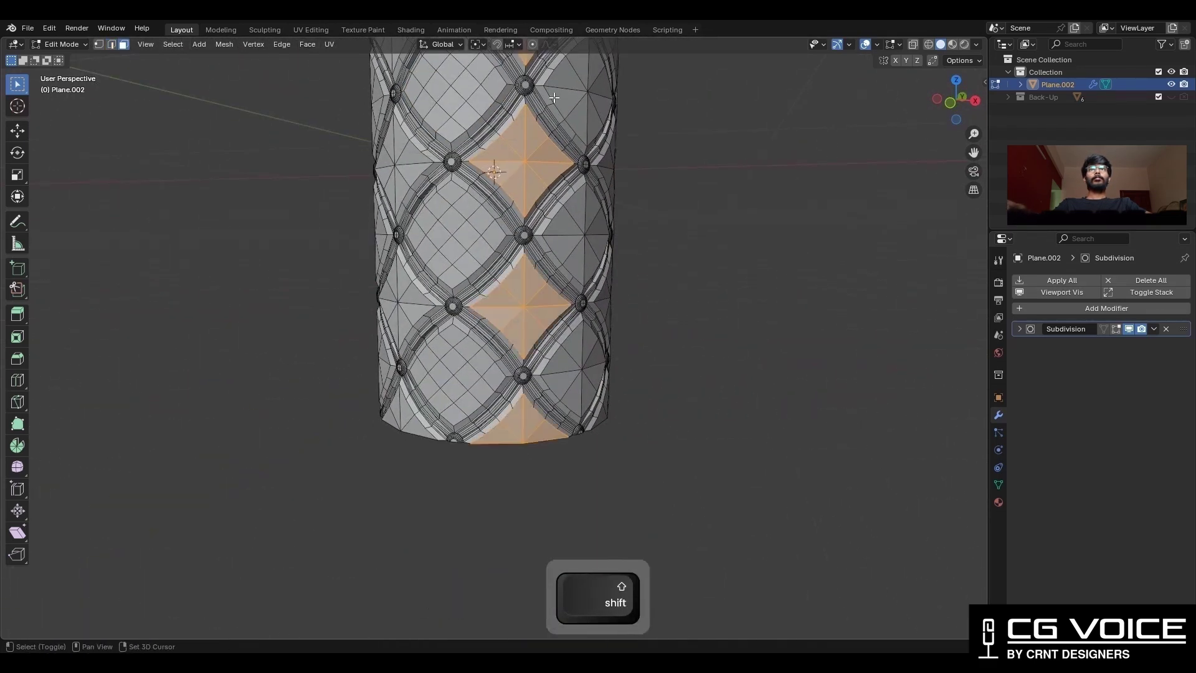
{"action": "middle_click_drag", "start_coordinate": [554, 97], "coordinate": [520, 327], "text": "shift"}
{"action": "left_click", "coordinate": [489, 189], "text": "shift"}
{"action": "middle_click_drag", "start_coordinate": [489, 188], "coordinate": [533, 299]}
{"action": "key", "text": "x"}
{"action": "left_click", "coordinate": [511, 186]}
Grid Fill the three open diamonds of the neighbouring column
{"action": "scroll", "coordinate": [533, 299], "scroll_direction": "up", "scroll_amount": 5}
{"action": "key", "text": "2"}
{"action": "left_click", "coordinate": [478, 407], "text": "alt"}
{"action": "left_click", "coordinate": [307, 45]}
{"action": "left_click", "coordinate": [334, 192]}
{"action": "left_click", "coordinate": [496, 301], "text": "alt"}
{"action": "middle_click_drag", "start_coordinate": [489, 187], "coordinate": [476, 399], "text": "shift"}
{"action": "left_click", "coordinate": [309, 46]}
{"action": "left_click", "coordinate": [334, 192]}
{"action": "left_click", "coordinate": [442, 261], "text": "alt"}
{"action": "scroll", "coordinate": [443, 261], "scroll_direction": "down", "scroll_amount": 3}
{"action": "left_click", "coordinate": [312, 46]}
{"action": "left_click", "coordinate": [334, 192]}
Duplicate the neighbouring column's upper filled diamond along Z onto the cylinder's top rim and merge its vertices
{"action": "middle_click_drag", "start_coordinate": [474, 193], "coordinate": [477, 324], "text": "shift"}
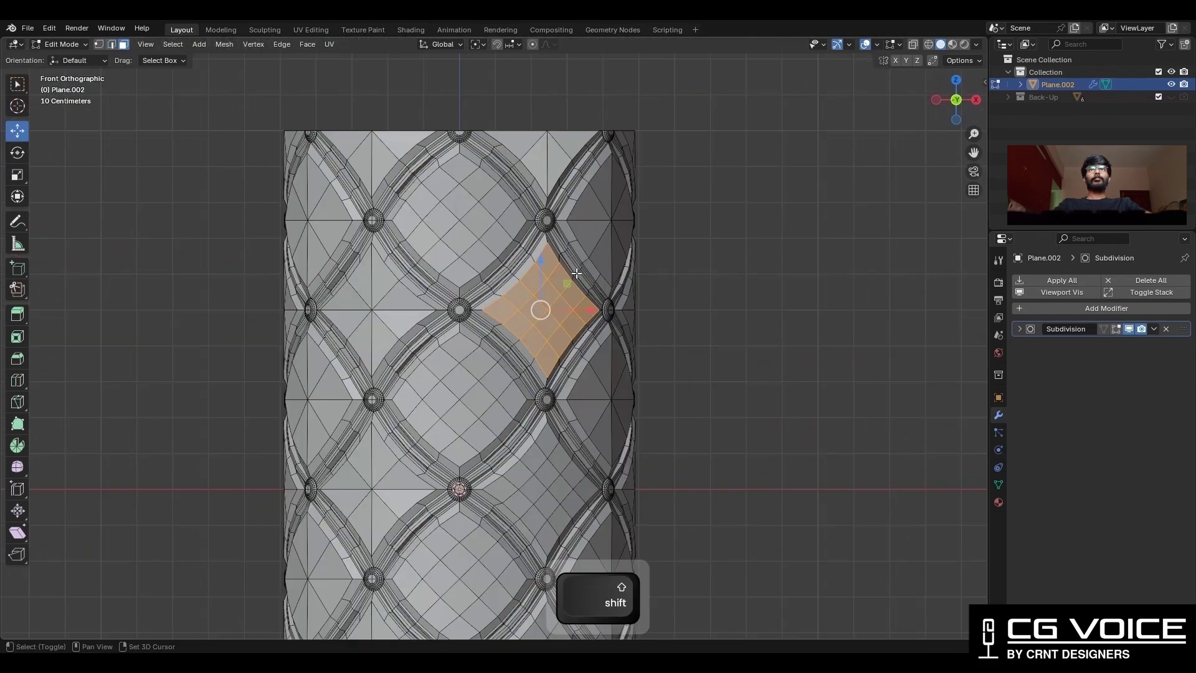
{"action": "key", "text": "shift+d"}
{"action": "key", "text": "z"}
{"action": "left_click_drag", "start_coordinate": [557, 83], "coordinate": [557, 82]}
{"action": "middle_click_drag", "start_coordinate": [557, 82], "coordinate": [588, 144], "text": "shift"}
{"action": "scroll", "coordinate": [589, 144], "scroll_direction": "up", "scroll_amount": 4}
{"action": "left_click", "coordinate": [547, 344], "text": "alt+shift"}
{"action": "key", "text": "m"}
{"action": "left_click", "coordinate": [680, 225]}
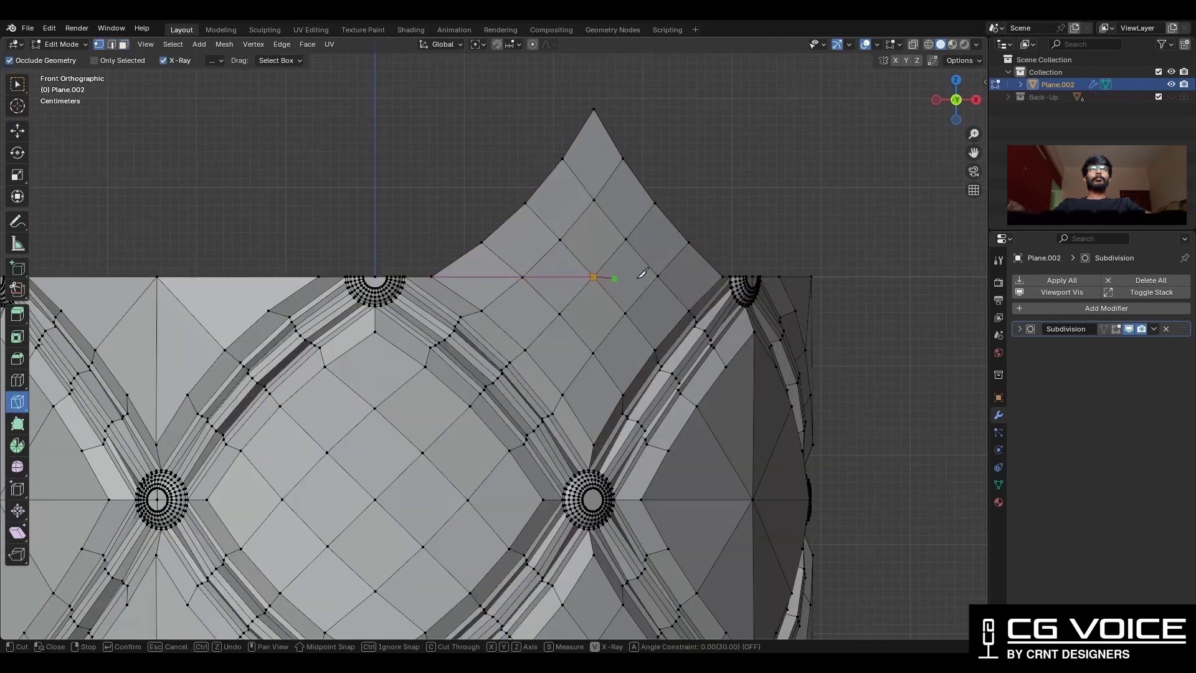
Knife-cut the duplicated diamond along the top rim and delete the faces overhanging it
{"action": "left_click", "coordinate": [728, 276]}
{"action": "key", "text": "space"}
{"action": "key", "text": "alt+z"}
{"action": "key", "text": "3"}
{"action": "key", "text": "c"}
{"action": "left_click_drag", "start_coordinate": [817, 80], "coordinate": [410, 259]}
{"action": "key", "text": "x"}
{"action": "left_click", "coordinate": [777, 186]}
{"action": "key", "text": "alt+z"}
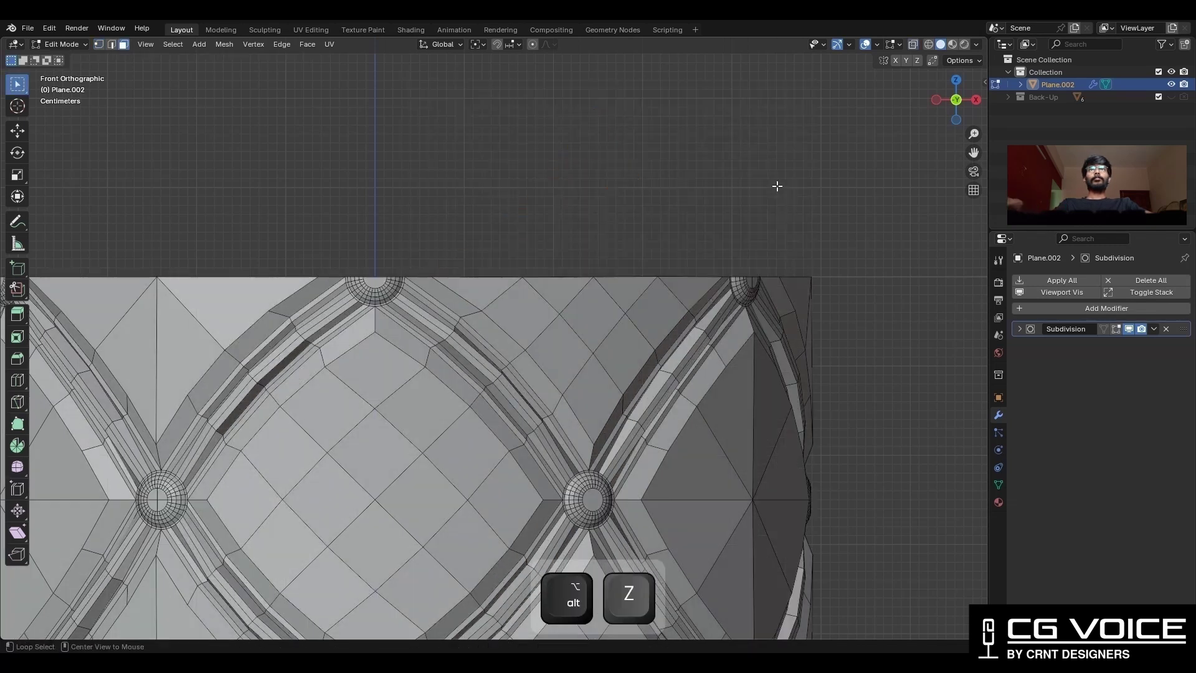
Delete the central cap faces of a front crossing dome, leaving a circular opening
{"action": "scroll", "coordinate": [769, 172], "scroll_direction": "down", "scroll_amount": 5}
{"action": "middle_click_drag", "start_coordinate": [696, 314], "coordinate": [705, 78], "text": "shift"}
{"action": "scroll", "coordinate": [440, 445], "scroll_direction": "up", "scroll_amount": 8}
{"action": "key", "text": "3"}
{"action": "key", "text": "x"}
{"action": "left_click", "coordinate": [611, 317]}
{"action": "key", "text": "2"}
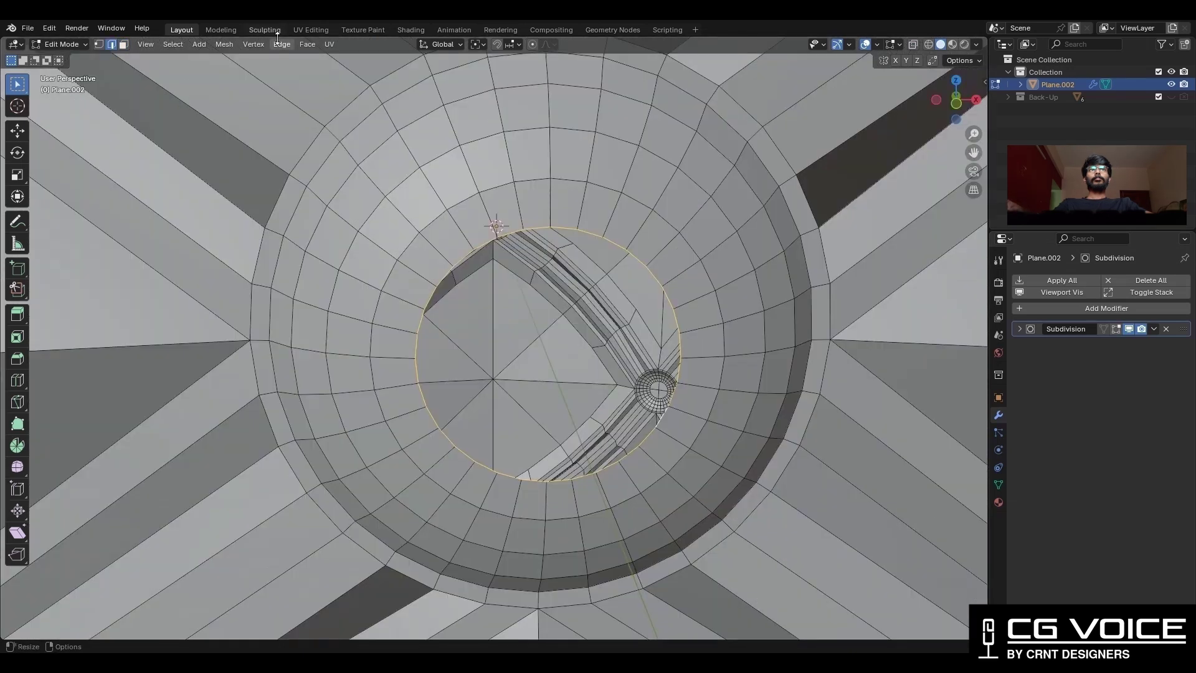
Grid Fill the dome's circular opening with a span of 8
{"action": "left_click", "coordinate": [309, 46]}
{"action": "left_click", "coordinate": [335, 196]}
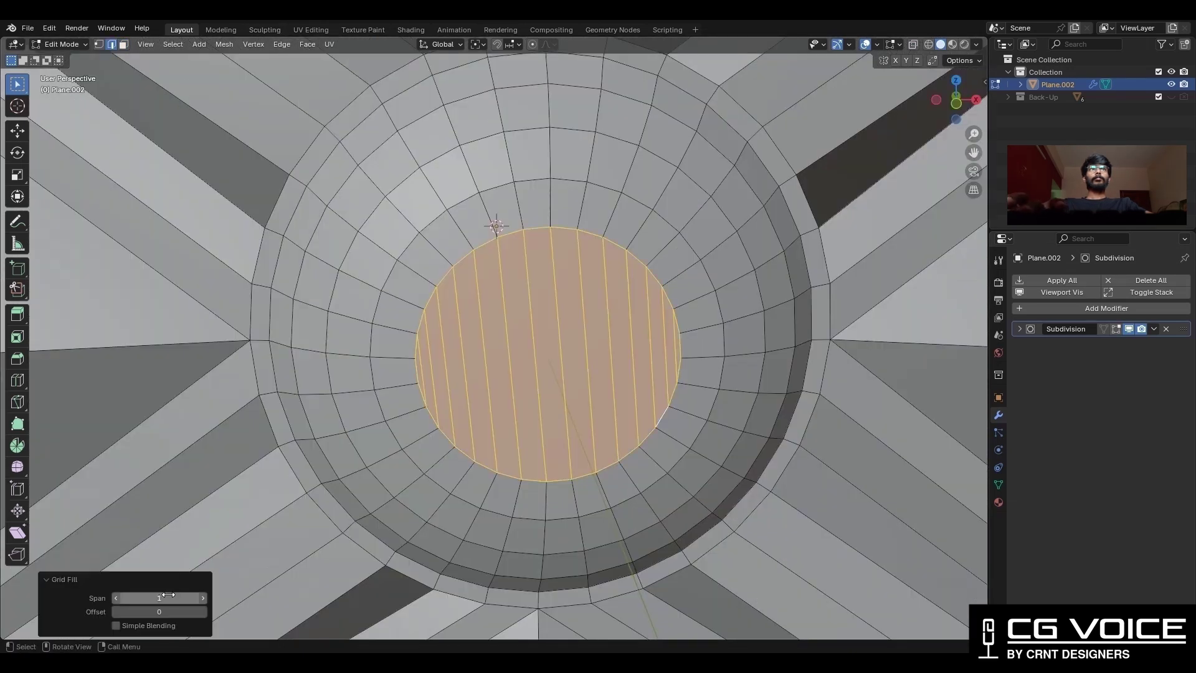
{"action": "type", "text": "4"}
{"action": "key", "text": "Return"}
{"action": "type", "text": "8"}
{"action": "key", "text": "Return"}
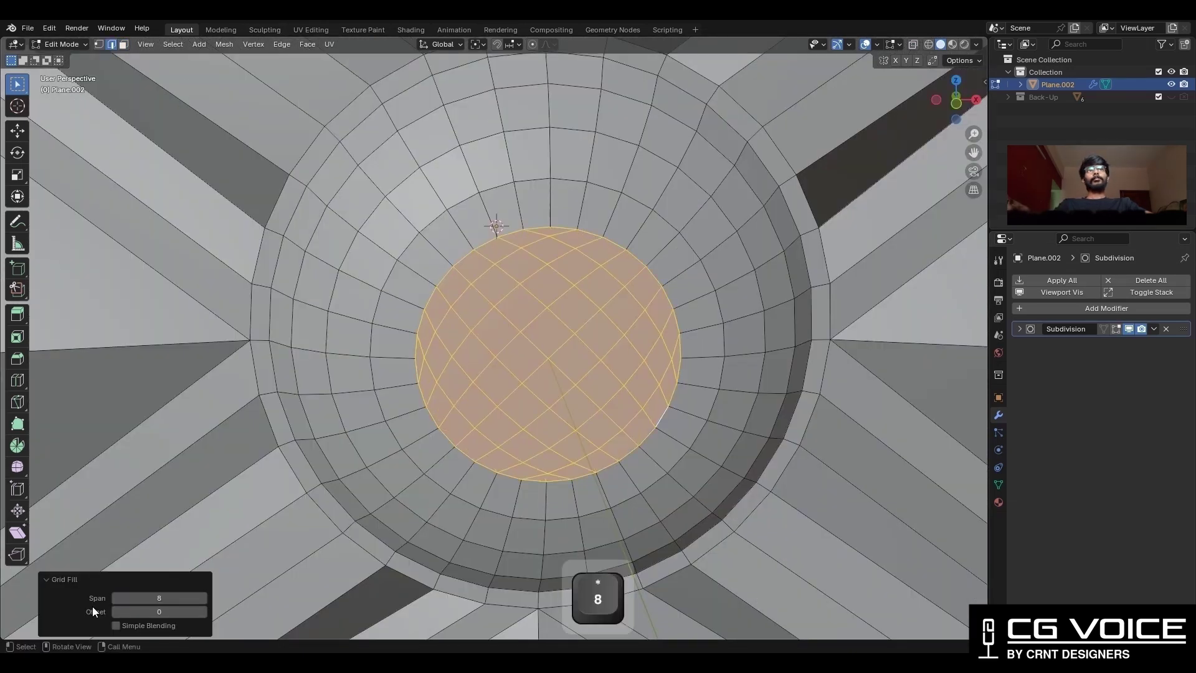
Toggle Simple Blending on the dome's grid fill and increase its offset to align the grid
{"action": "left_click", "coordinate": [139, 625]}
{"action": "left_click", "coordinate": [205, 609]}
{"action": "left_click", "coordinate": [206, 610]}
{"action": "left_click", "coordinate": [206, 610]}
{"action": "left_click", "coordinate": [206, 609]}
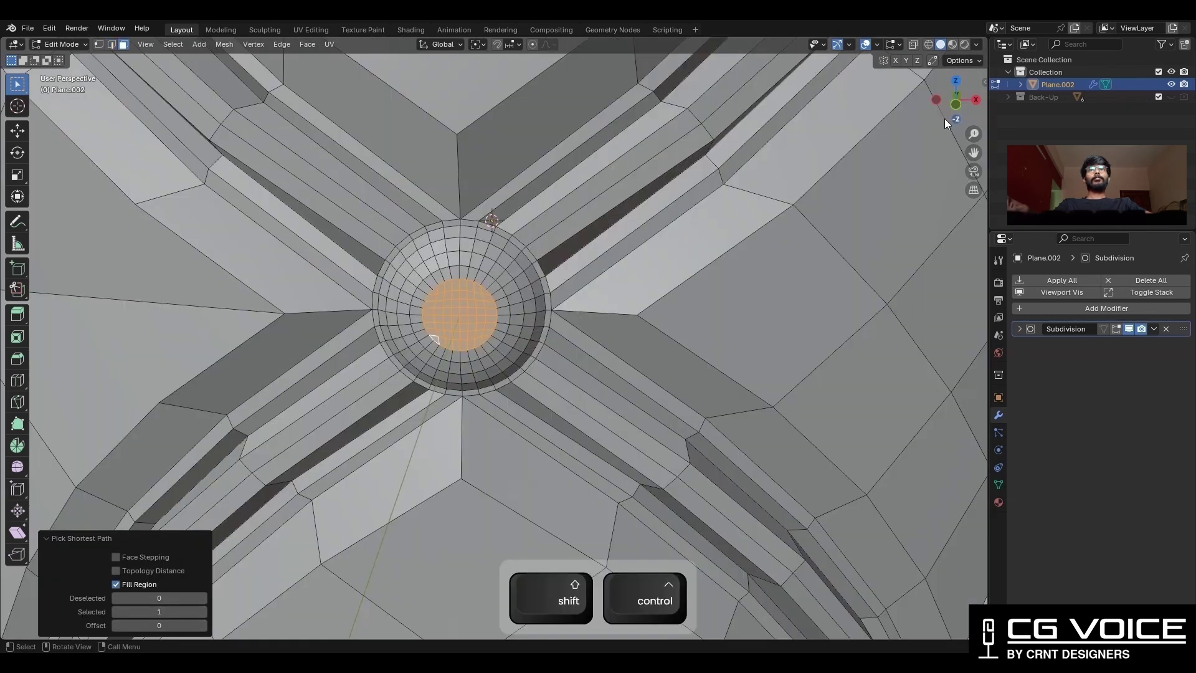
Duplicate the filled cap patch straight up in 0.5 m increments onto the front column's other domes
{"action": "left_click", "coordinate": [955, 103]}
{"action": "scroll", "coordinate": [863, 130], "scroll_direction": "down", "scroll_amount": 3}
{"action": "left_click", "coordinate": [17, 131]}
{"action": "middle_click_drag", "start_coordinate": [514, 243], "coordinate": [534, 400], "text": "shift"}
{"action": "key", "text": "shift+s"}
{"action": "left_click_drag", "start_coordinate": [515, 381], "coordinate": [553, 172], "text": "ctrl"}
{"action": "middle_click_drag", "start_coordinate": [553, 173], "coordinate": [533, 463], "text": "shift"}
{"action": "scroll", "coordinate": [550, 181], "scroll_direction": "up", "scroll_amount": 3}
{"action": "key", "text": "shift+d"}
{"action": "left_click_drag", "start_coordinate": [491, 471], "coordinate": [544, 160], "text": "ctrl"}
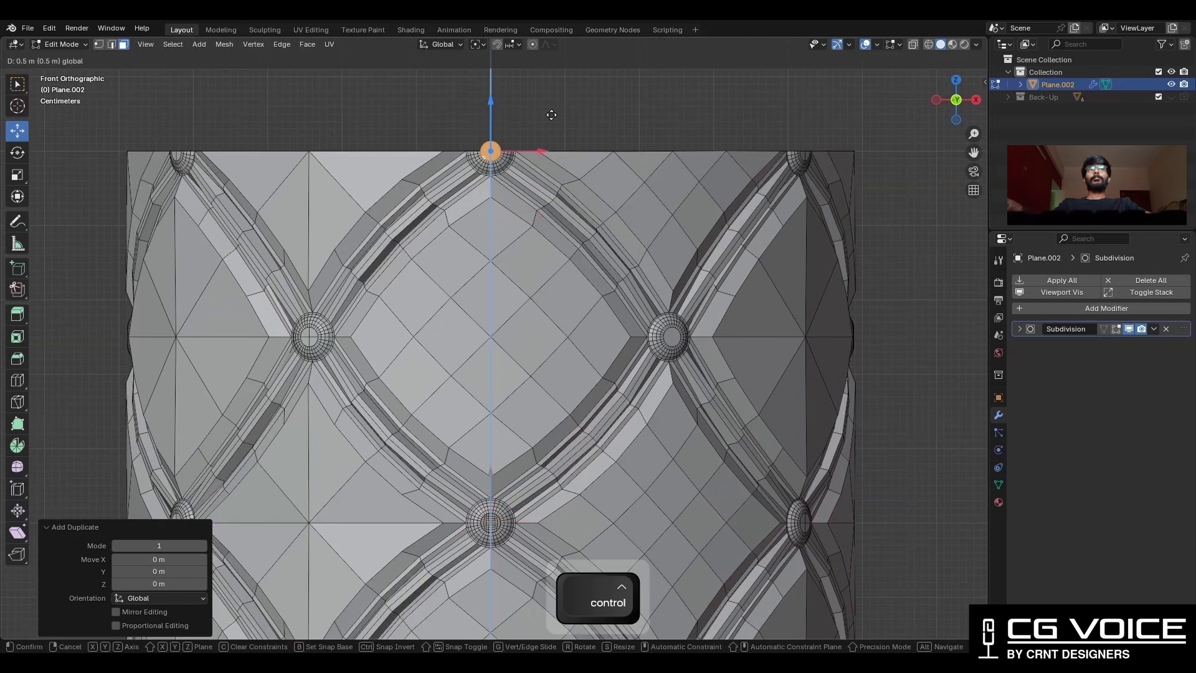
{"action": "left_click_drag", "start_coordinate": [552, 114], "coordinate": [552, 115], "text": "ctrl"}
Select the whole mesh and merge the duplicated patches by distance at 0.0001 m
{"action": "scroll", "coordinate": [551, 124], "scroll_direction": "down", "scroll_amount": 4}
{"action": "key", "text": "a"}
{"action": "scroll", "coordinate": [561, 156], "scroll_direction": "up", "scroll_amount": 4}
{"action": "key", "text": "m"}
{"action": "left_click", "coordinate": [613, 203]}
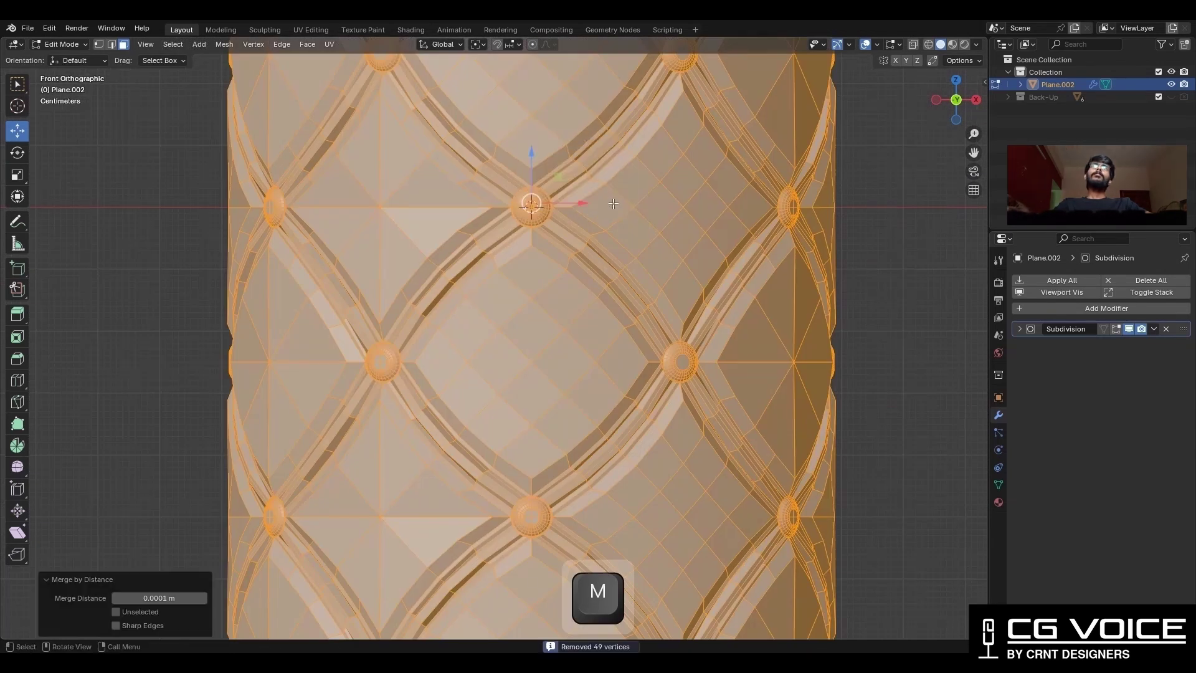
Symmetrize the whole mesh twice to carry the cleaned-up diamonds and domes across the pillar
{"action": "key", "text": "a"}
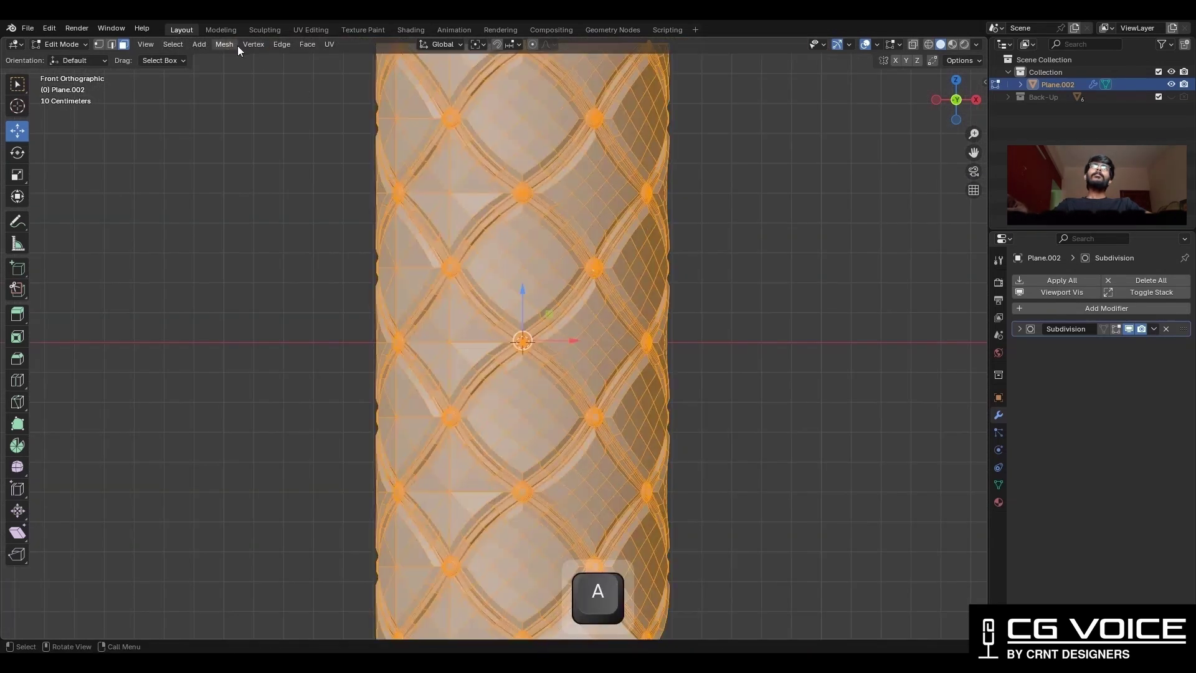
{"action": "left_click", "coordinate": [236, 45]}
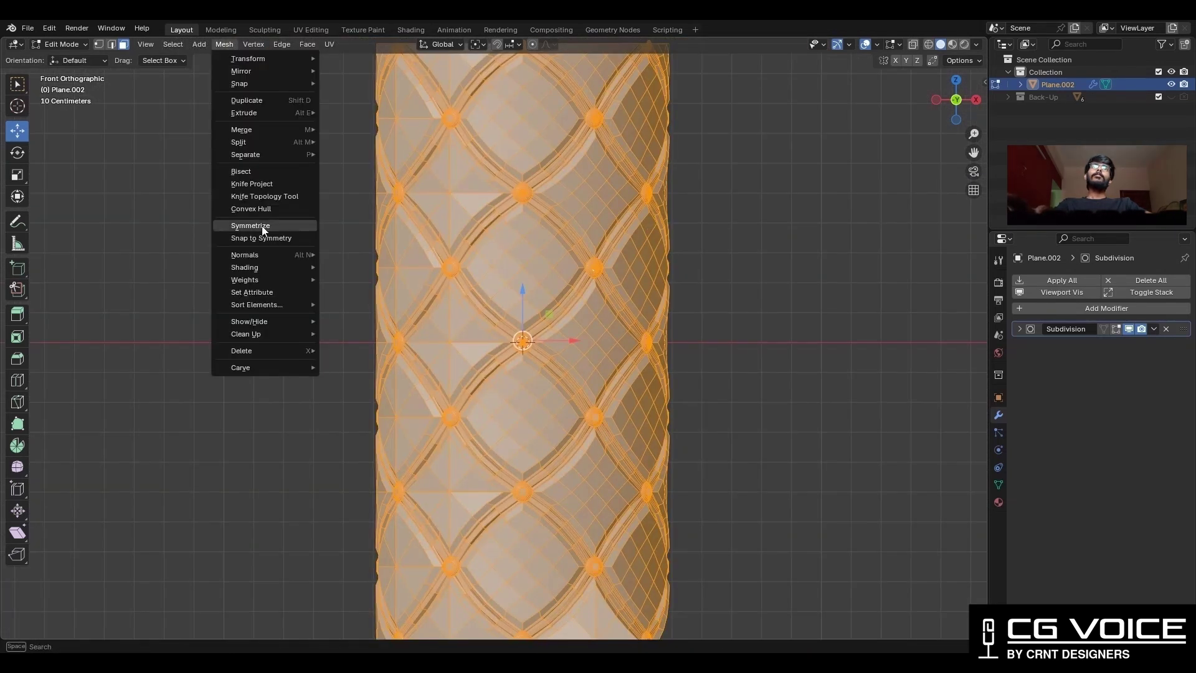
{"action": "left_click", "coordinate": [262, 226]}
{"action": "scroll", "coordinate": [794, 374], "scroll_direction": "down", "scroll_amount": 2}
{"action": "key", "text": "a"}
{"action": "middle_click_drag", "start_coordinate": [601, 299], "coordinate": [195, 79]}
{"action": "left_click", "coordinate": [224, 45]}
{"action": "left_click", "coordinate": [262, 226]}
Symmetrize the whole mesh again to replace the pillar's remaining uncleaned side with the grid-filled topology
{"action": "key", "text": "alt+a"}
{"action": "middle_click_drag", "start_coordinate": [807, 351], "coordinate": [891, 360]}
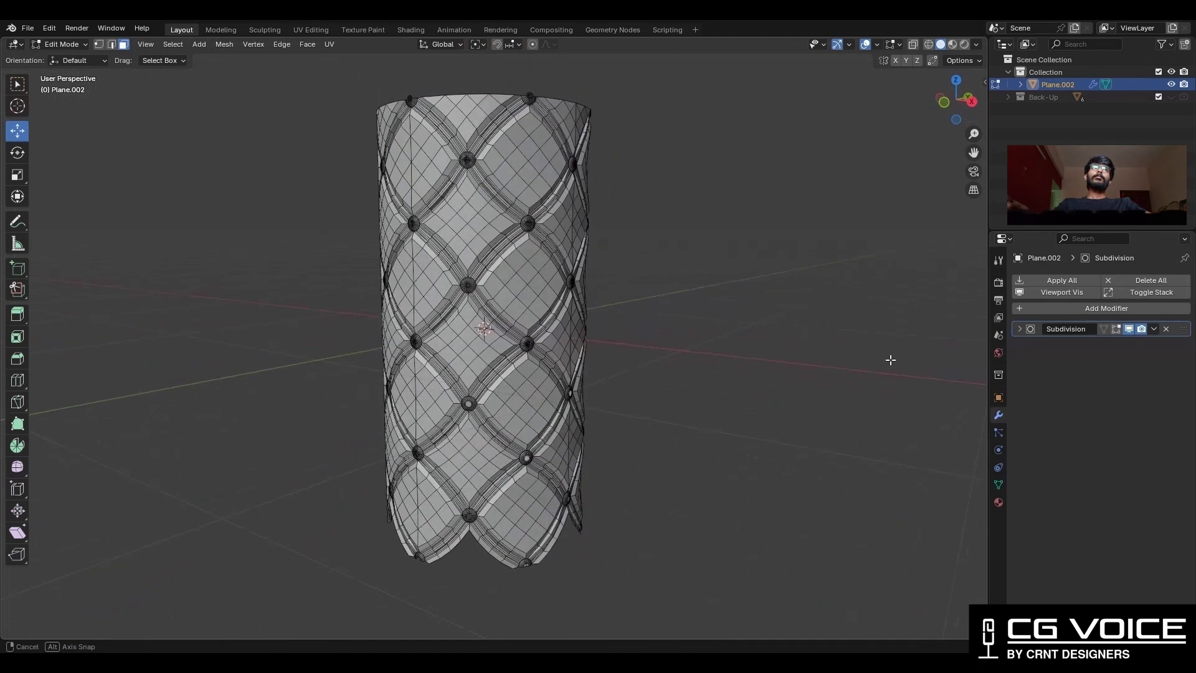
{"action": "middle_click_drag", "start_coordinate": [633, 297], "coordinate": [708, 299]}
{"action": "key", "text": "a"}
{"action": "left_click", "coordinate": [224, 44]}
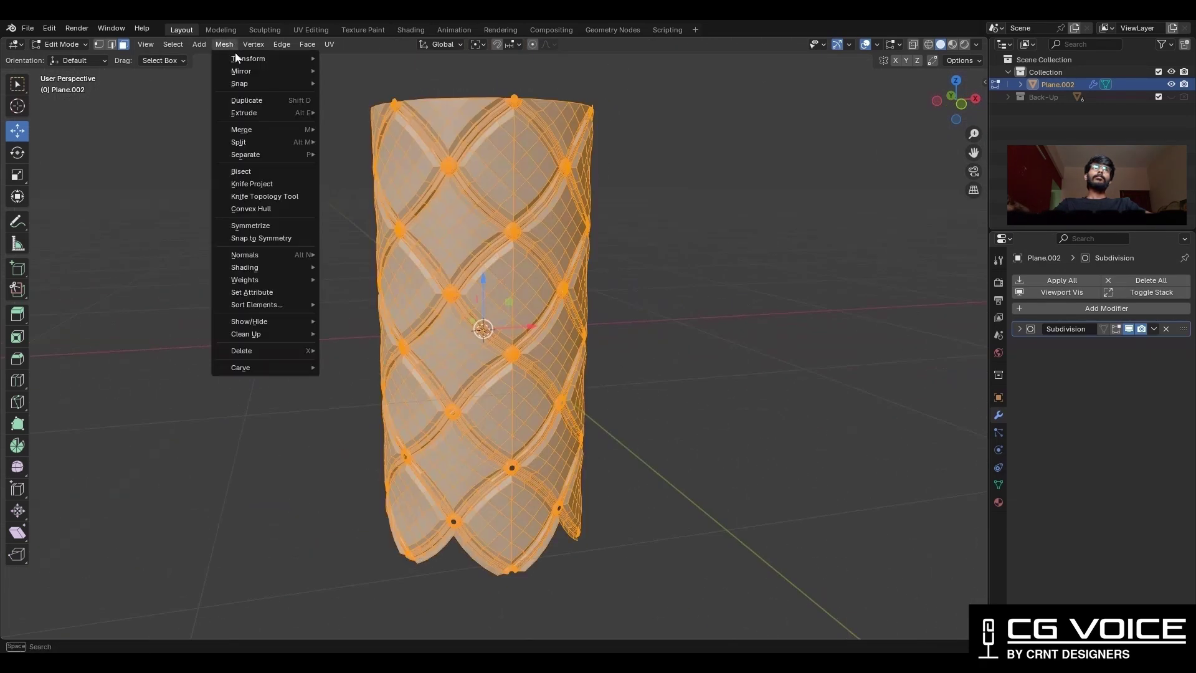
{"action": "left_click", "coordinate": [250, 225]}
{"action": "key", "text": "alt+a"}
Select the dome faces protruding above the pillar's flat upper rim with X-ray on and delete them
{"action": "key", "text": "KP_1"}
{"action": "scroll", "coordinate": [709, 338], "scroll_direction": "up", "scroll_amount": 4}
{"action": "middle_click_drag", "start_coordinate": [708, 87], "coordinate": [710, 282], "text": "shift"}
{"action": "key", "text": "alt+z"}
{"action": "scroll", "coordinate": [761, 148], "scroll_direction": "up", "scroll_amount": 3}
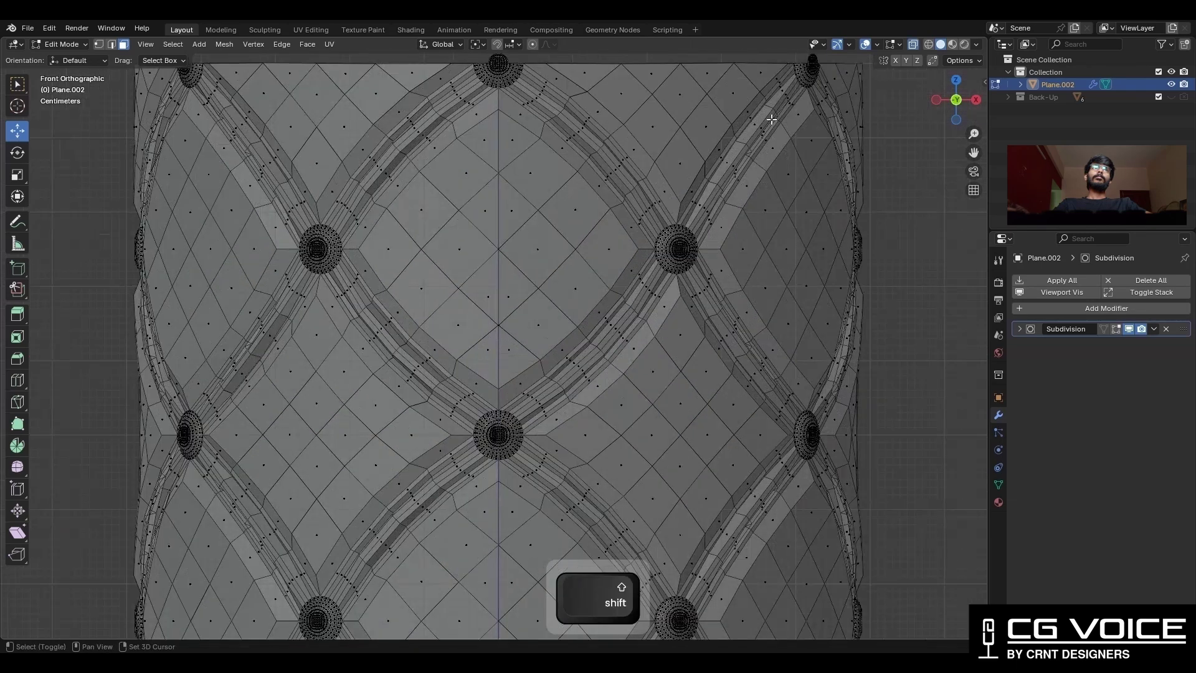
{"action": "middle_click_drag", "start_coordinate": [761, 149], "coordinate": [752, 330], "text": "shift"}
{"action": "key", "text": "3"}
{"action": "left_click_drag", "start_coordinate": [943, 173], "coordinate": [107, 220]}
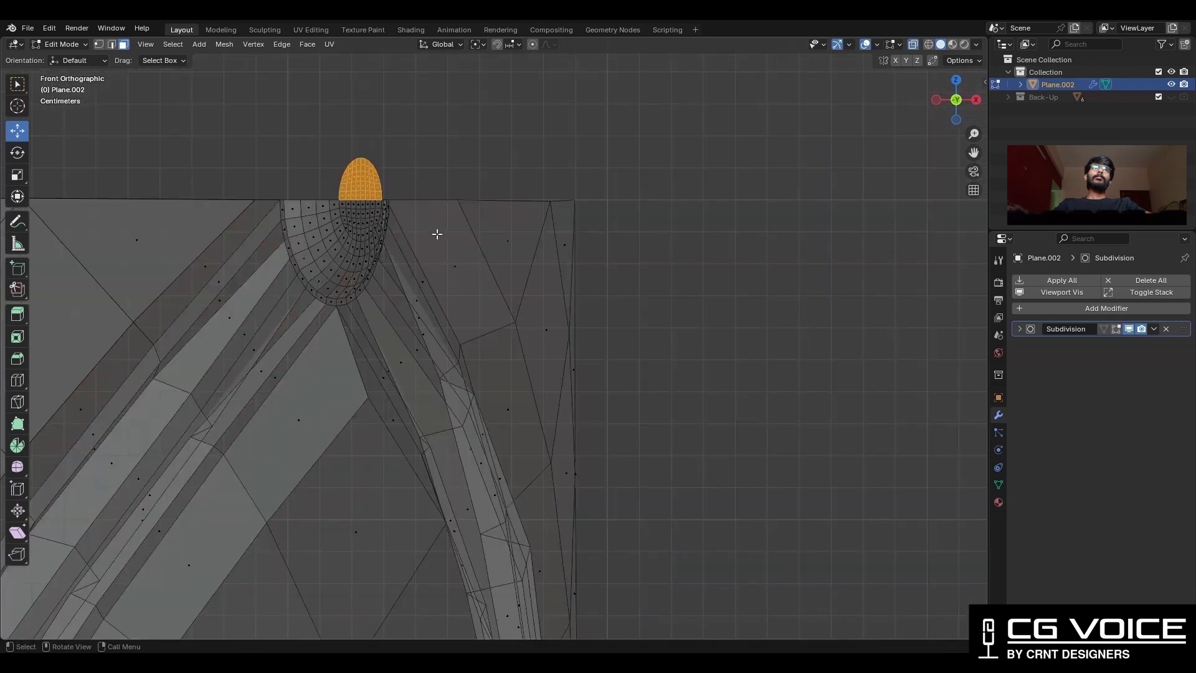
{"action": "scroll", "coordinate": [438, 234], "scroll_direction": "down", "scroll_amount": 12}
{"action": "middle_click_drag", "start_coordinate": [290, 295], "coordinate": [435, 204], "text": "shift"}
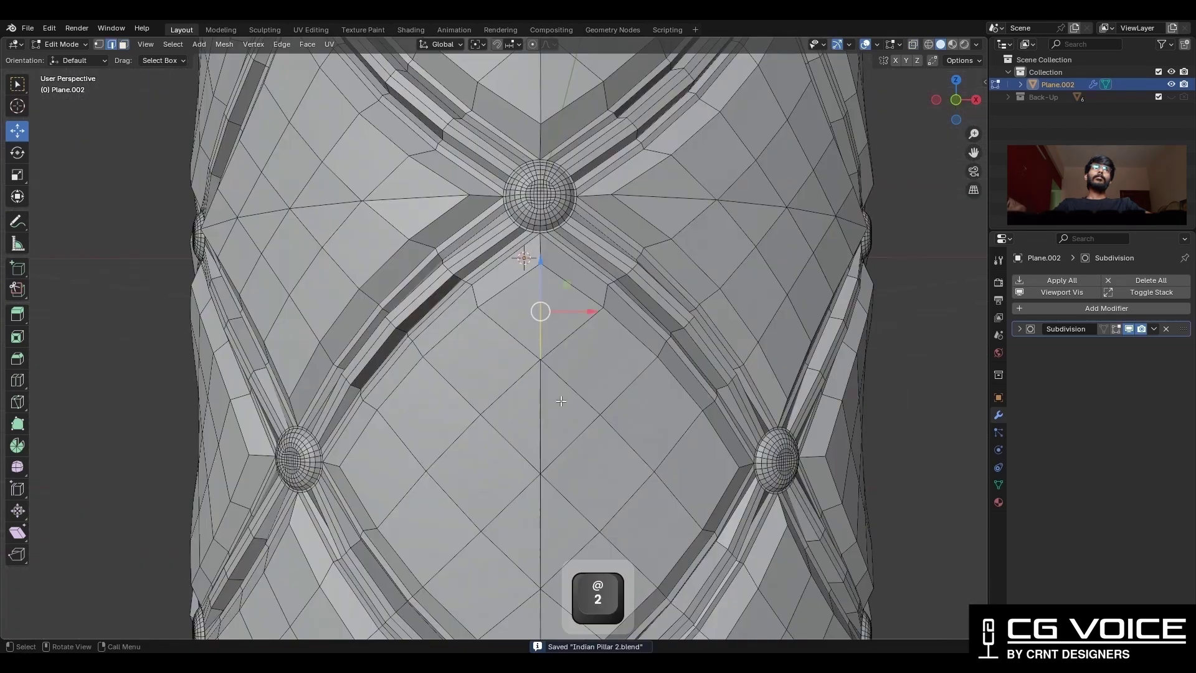
Dissolve the extra vertical centre edges running through the diamonds of the pillar's front column
{"action": "middle_click_drag", "start_coordinate": [548, 476], "coordinate": [528, 232], "text": "shift"}
{"action": "middle_click_drag", "start_coordinate": [536, 311], "coordinate": [546, 344], "text": "shift"}
{"action": "middle_click_drag", "start_coordinate": [552, 513], "coordinate": [500, 276], "text": "shift"}
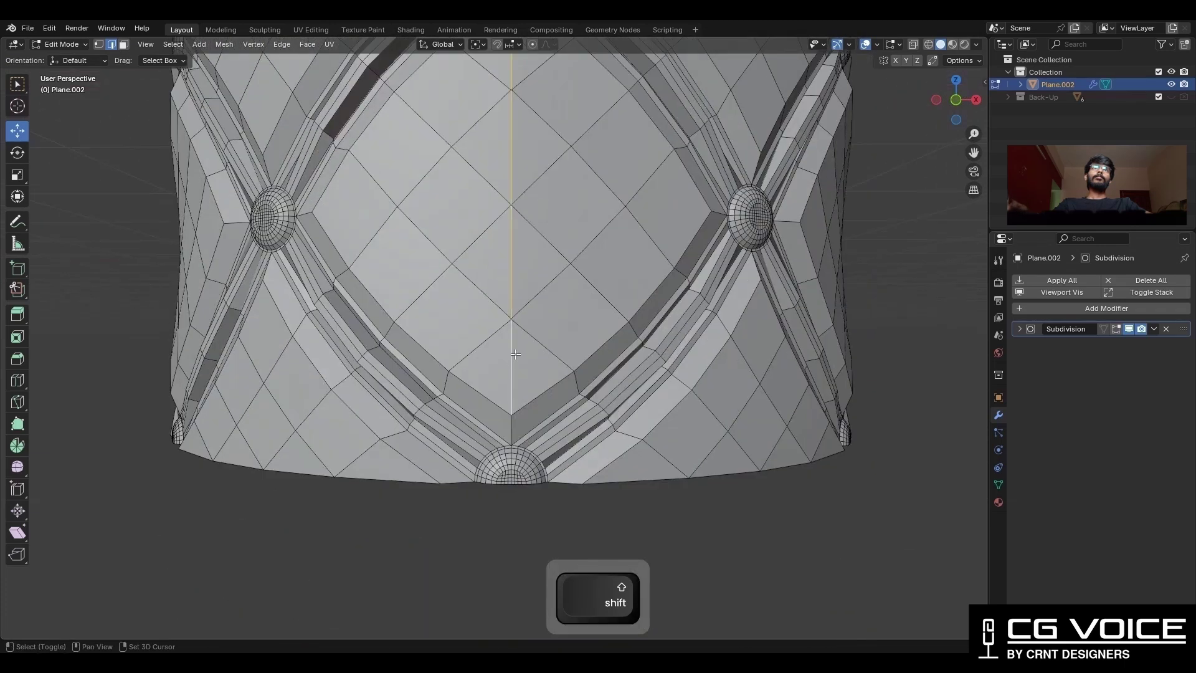
{"action": "scroll", "coordinate": [515, 354], "scroll_direction": "down", "scroll_amount": 6}
{"action": "middle_click_drag", "start_coordinate": [516, 355], "coordinate": [520, 386]}
{"action": "key", "text": "ctrl+x"}
{"action": "middle_click_drag", "start_coordinate": [502, 125], "coordinate": [486, 436], "text": "shift"}
{"action": "left_click", "coordinate": [481, 414]}
{"action": "left_click", "coordinate": [482, 385], "text": "shift"}
{"action": "left_click", "coordinate": [486, 350], "text": "shift"}
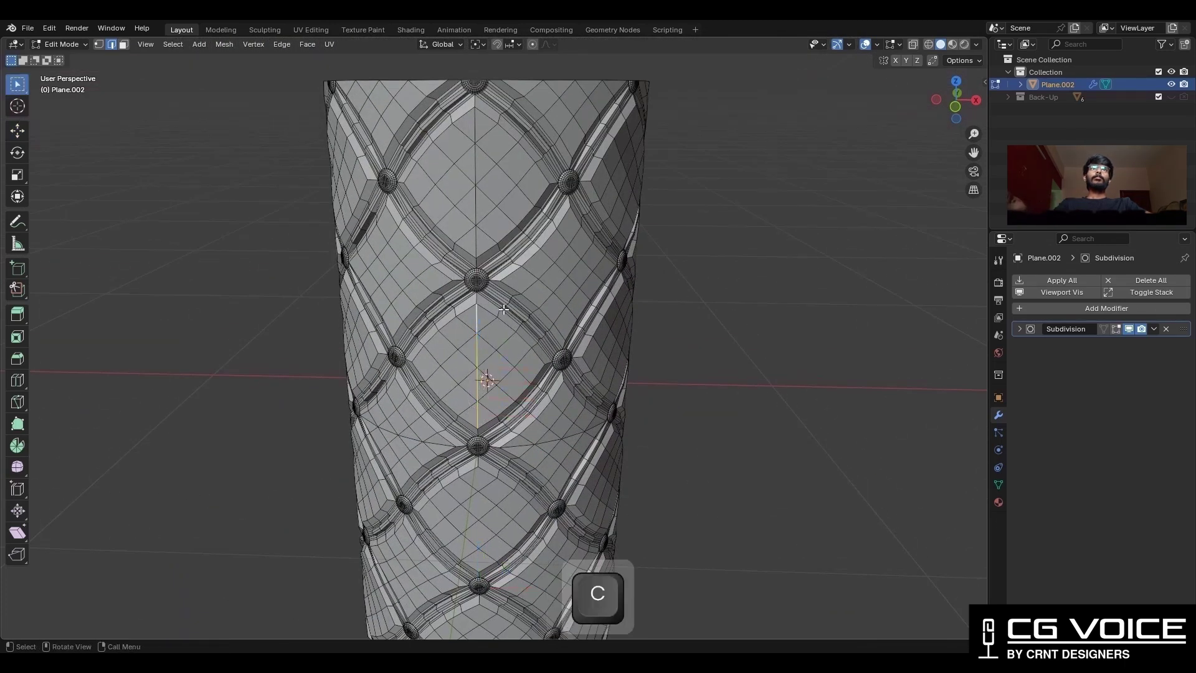
Return to Object Mode and set the viewport lighting to MatCap to check the pillar's surface
{"action": "scroll", "coordinate": [473, 173], "scroll_direction": "down", "scroll_amount": 5}
{"action": "key", "text": "Tab"}
{"action": "mouse_move", "coordinate": [862, 412]}
{"action": "middle_mouse_down"}
{"action": "mouse_move", "coordinate": [926, 416]}
{"action": "mouse_move", "coordinate": [25, 420]}
{"action": "mouse_move", "coordinate": [116, 425]}
{"action": "middle_mouse_up"}
{"action": "left_click", "coordinate": [975, 47]}
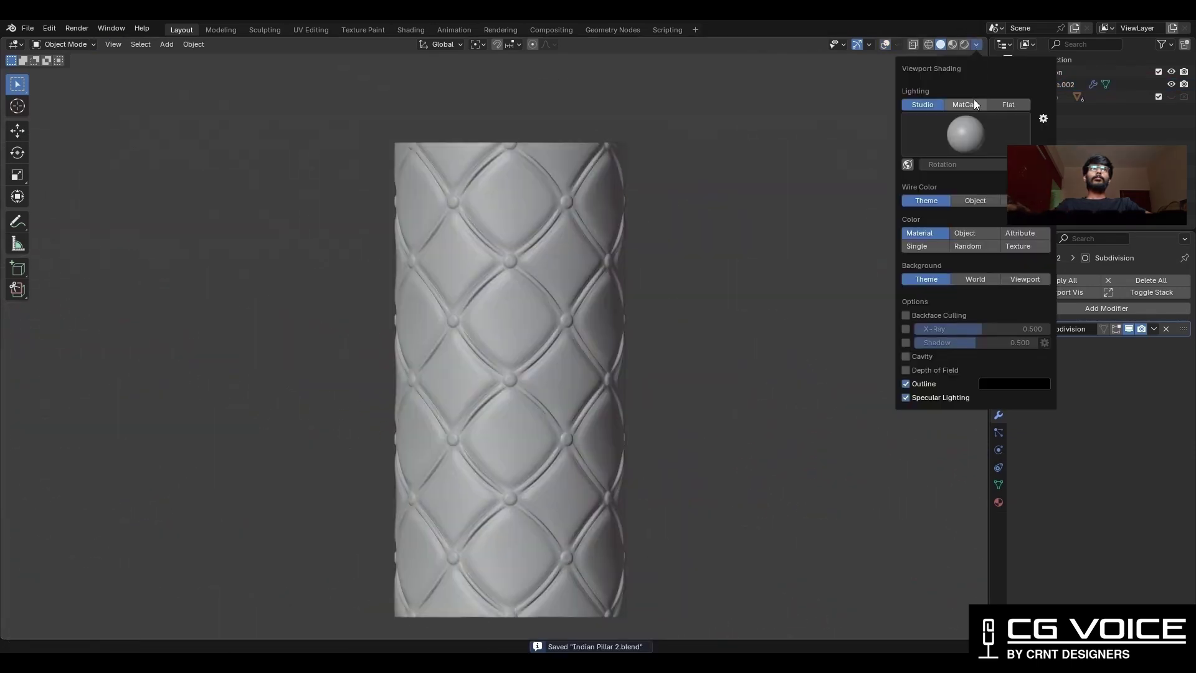
{"action": "left_click", "coordinate": [973, 104]}
{"action": "scroll", "coordinate": [684, 248], "scroll_direction": "up", "scroll_amount": 2}
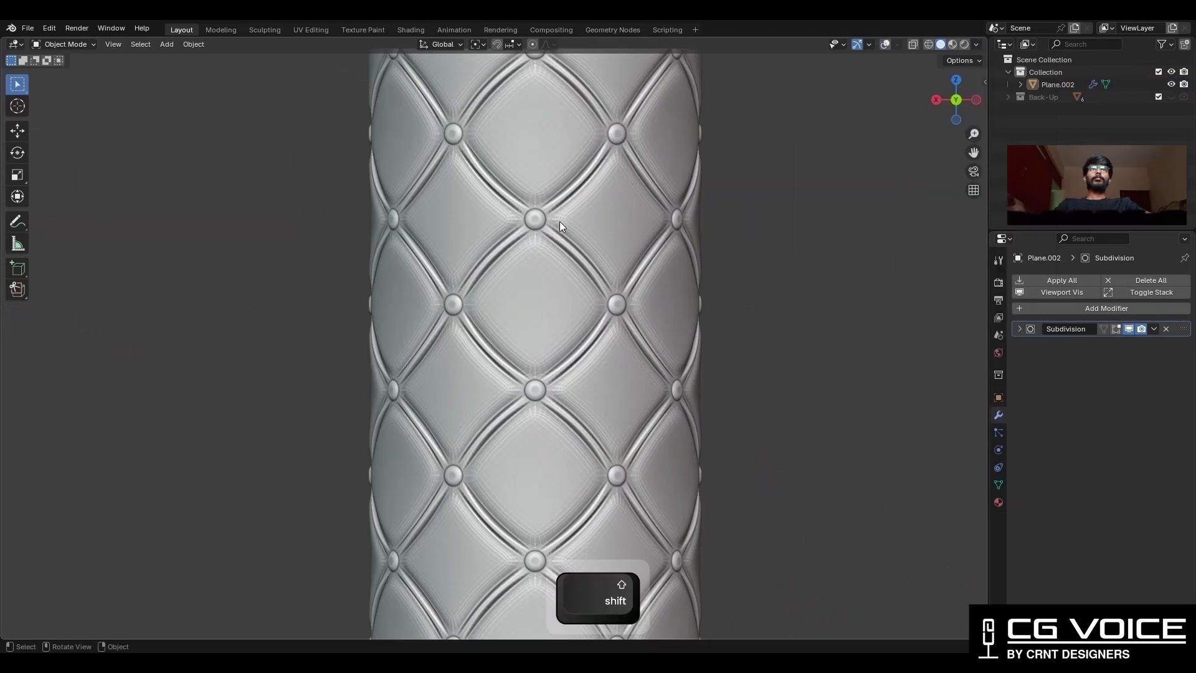
Apply Shade Smooth to the pillar and check its surface close up
{"action": "right_click", "coordinate": [558, 218]}
{"action": "left_click", "coordinate": [545, 164]}
{"action": "scroll", "coordinate": [772, 152], "scroll_direction": "down", "scroll_amount": 3}
{"action": "middle_click_drag", "start_coordinate": [772, 152], "coordinate": [406, 320]}
{"action": "scroll", "coordinate": [459, 247], "scroll_direction": "up", "scroll_amount": 4}
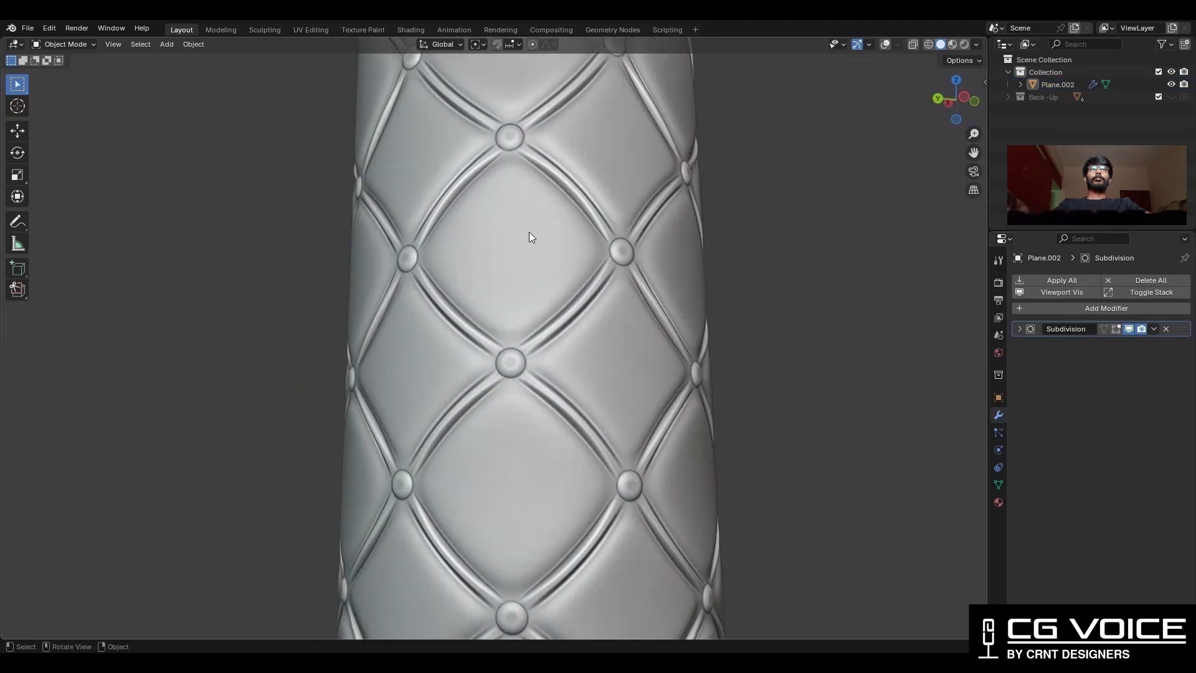
Save Indian Pillar 2.blend after checking the pillar from around, and switch to the top view
{"action": "scroll", "coordinate": [450, 279], "scroll_direction": "down", "scroll_amount": 4}
{"action": "key", "text": "shift+alt+z"}
{"action": "middle_click_drag", "start_coordinate": [450, 279], "coordinate": [543, 301]}
{"action": "key", "text": "shift+alt+z"}
{"action": "key", "text": "ctrl+s"}
{"action": "left_click", "coordinate": [956, 81]}
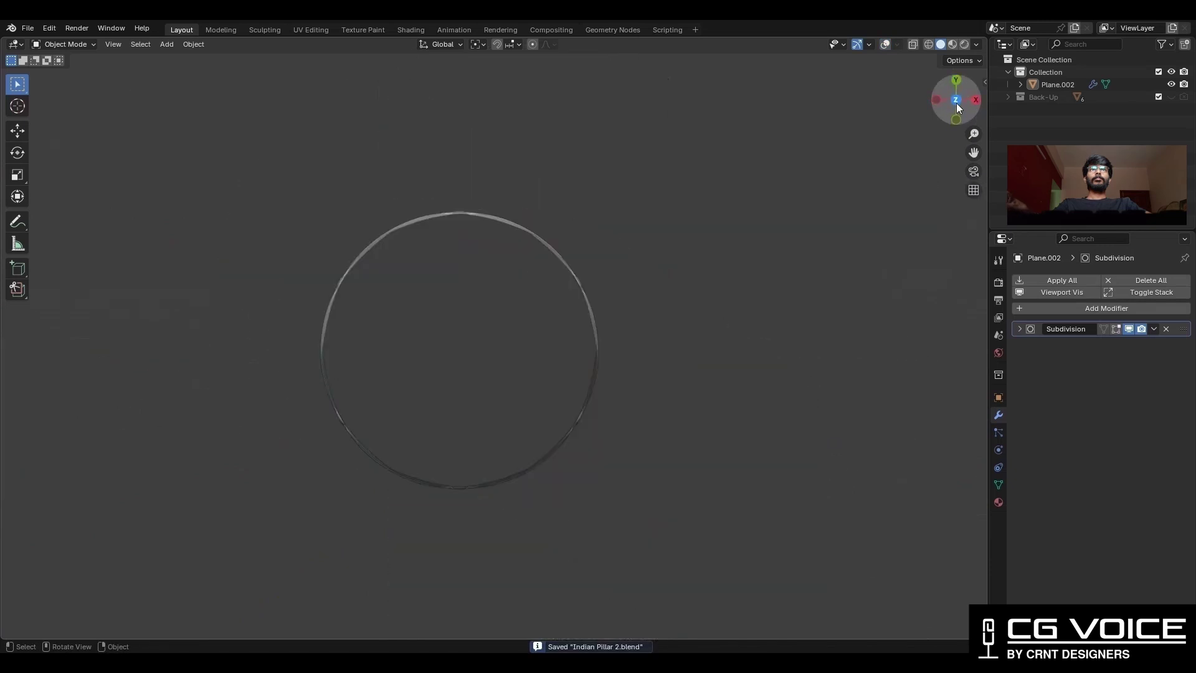